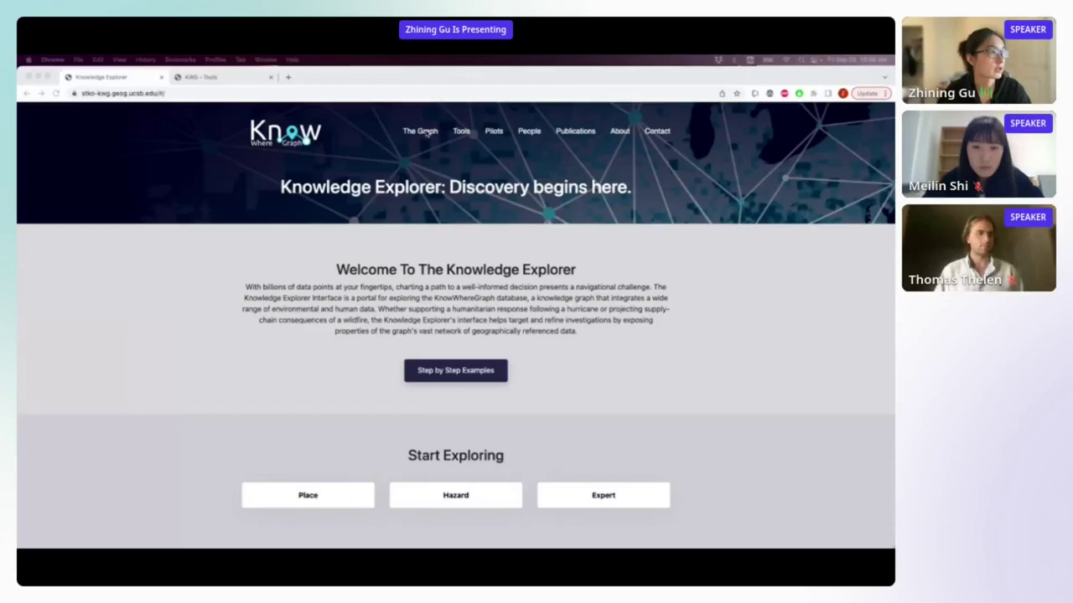
Step: Bring up the link options for The Graph in the top navigation
right_click(427, 132)
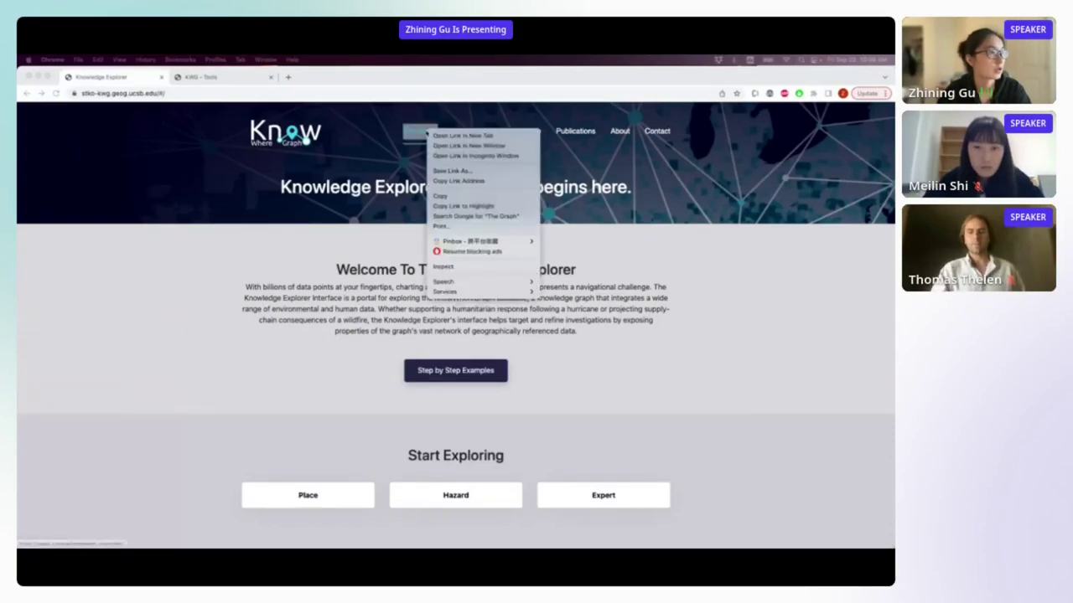
Step: Open The Graph page in a new tab and look over it
left_click(462, 136)
left_click(323, 78)
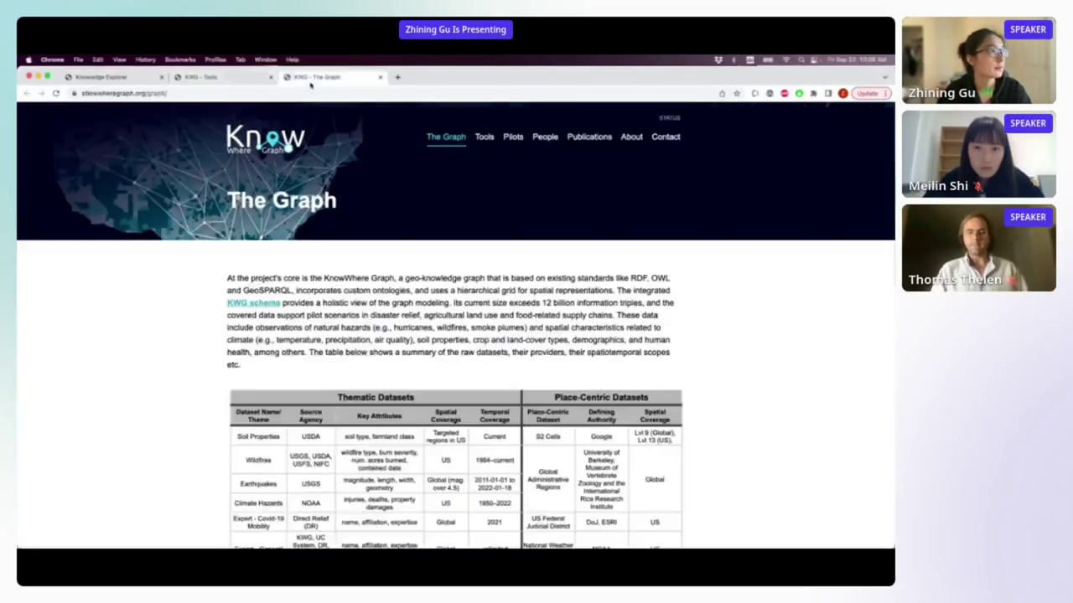
scroll(388, 329, "down", 5)
scroll(476, 161, "up", 5)
Step: Visit the Tools, People, Publications, Pilots, Contact and About pages, then close the extra tabs
left_click(485, 121)
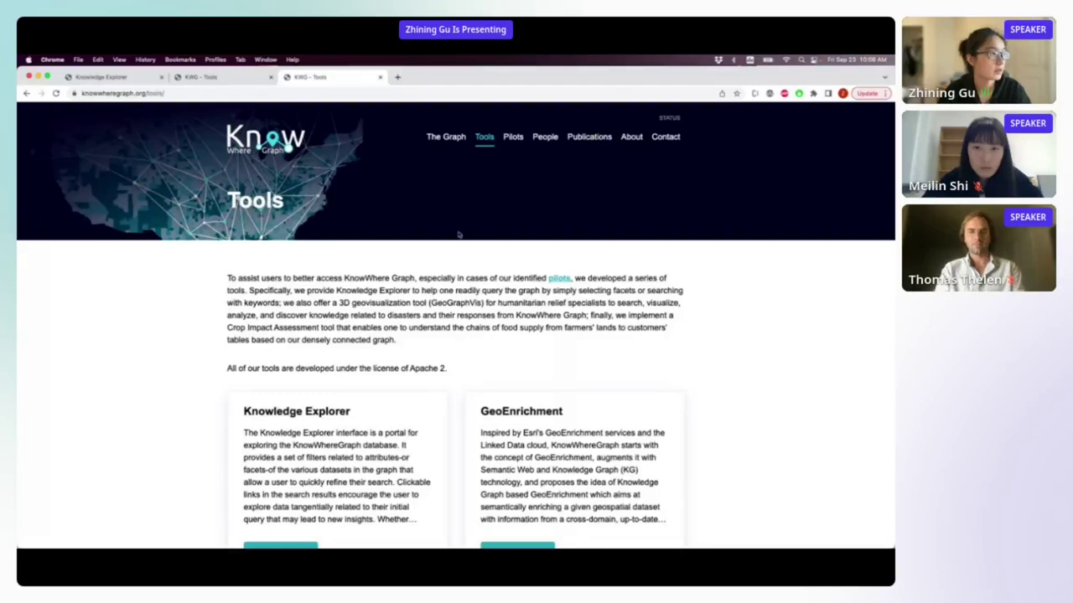
left_click(543, 138)
left_click(588, 138)
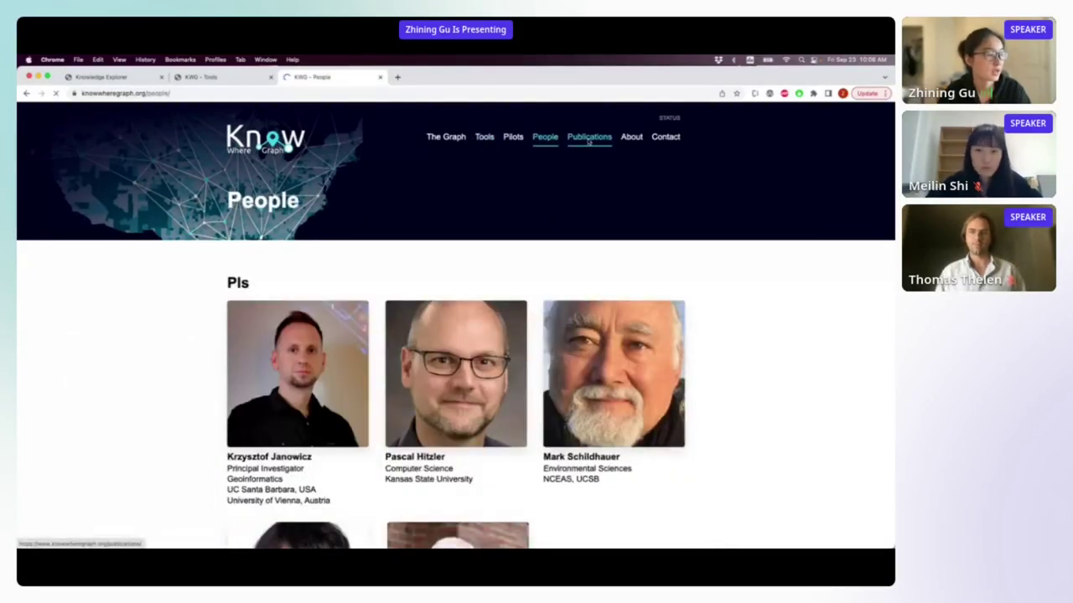
scroll(497, 280, "down", 1)
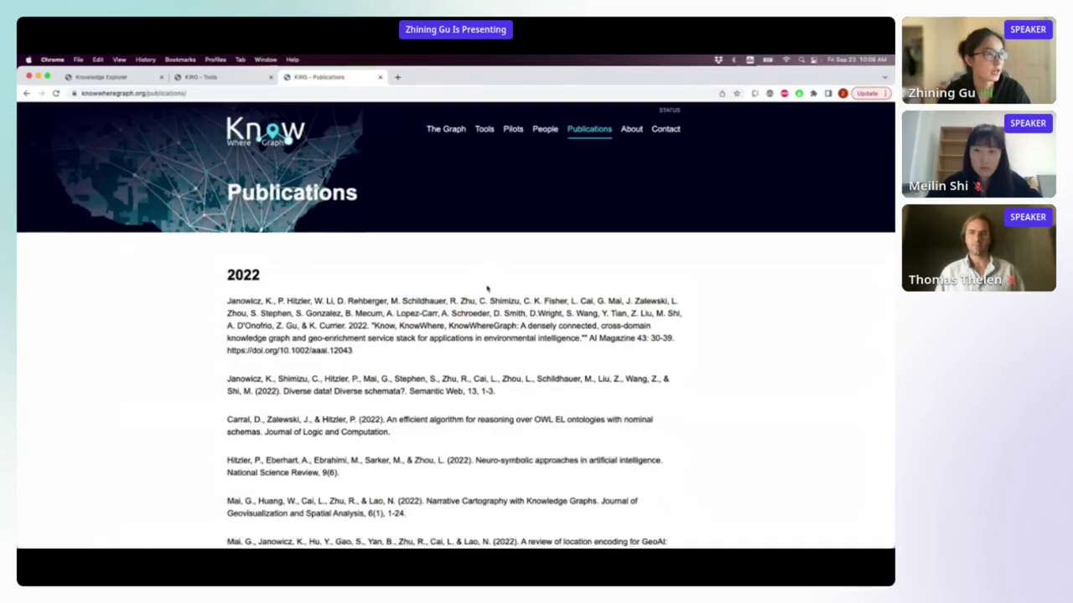
left_click(511, 129)
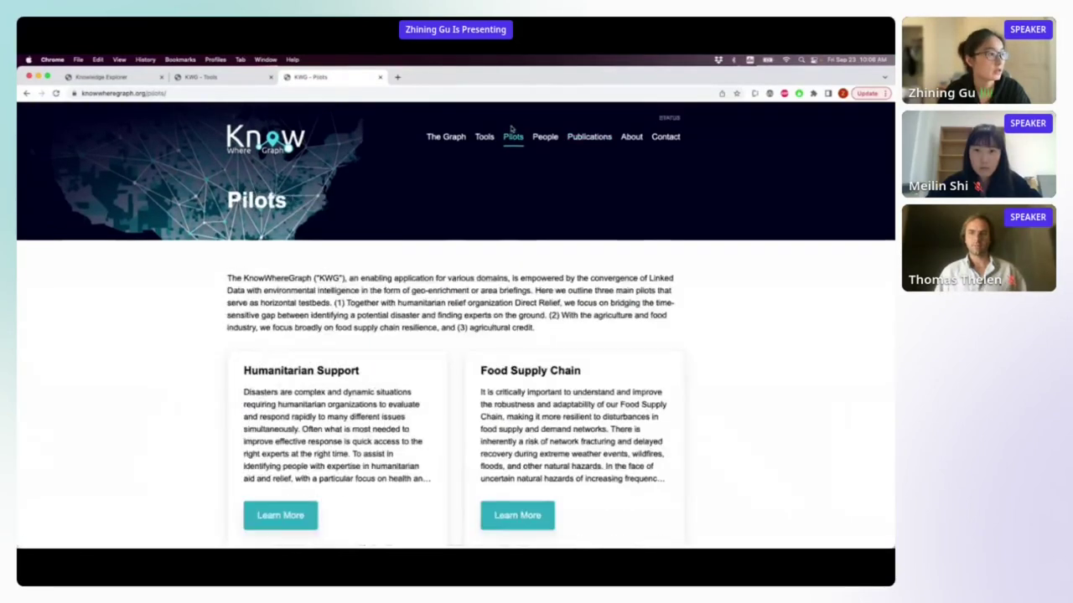
left_click(665, 139)
left_click(629, 138)
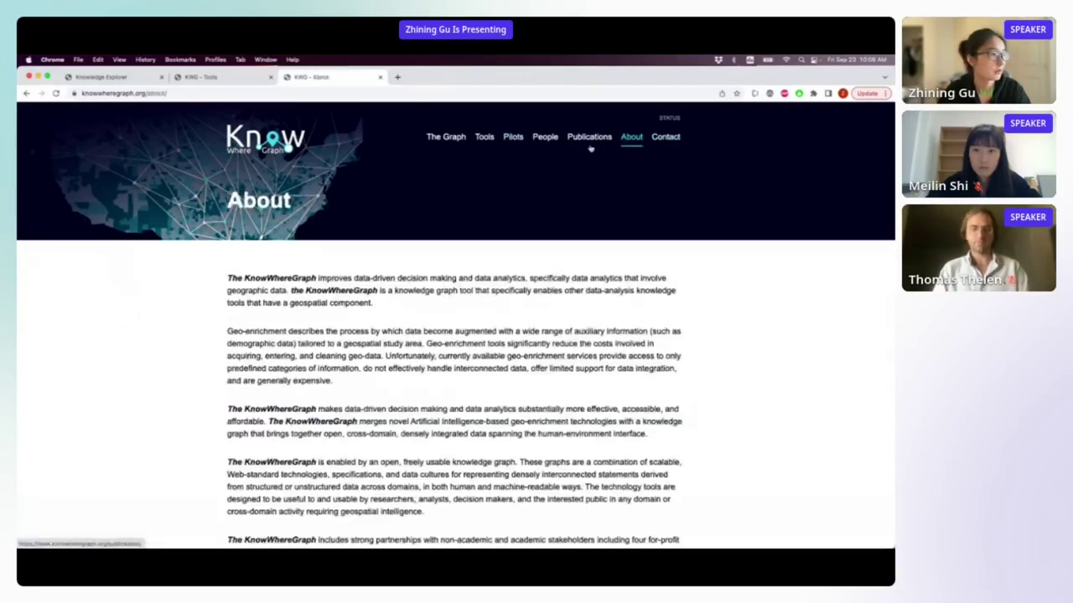
left_click(379, 77)
left_click(270, 77)
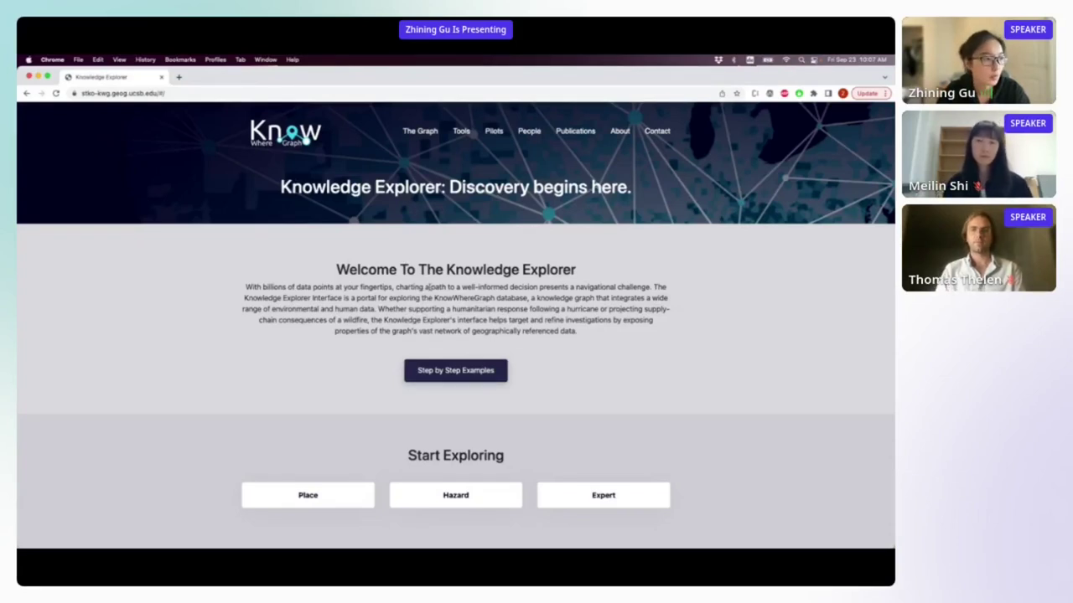
right_click(451, 375)
left_click(481, 378)
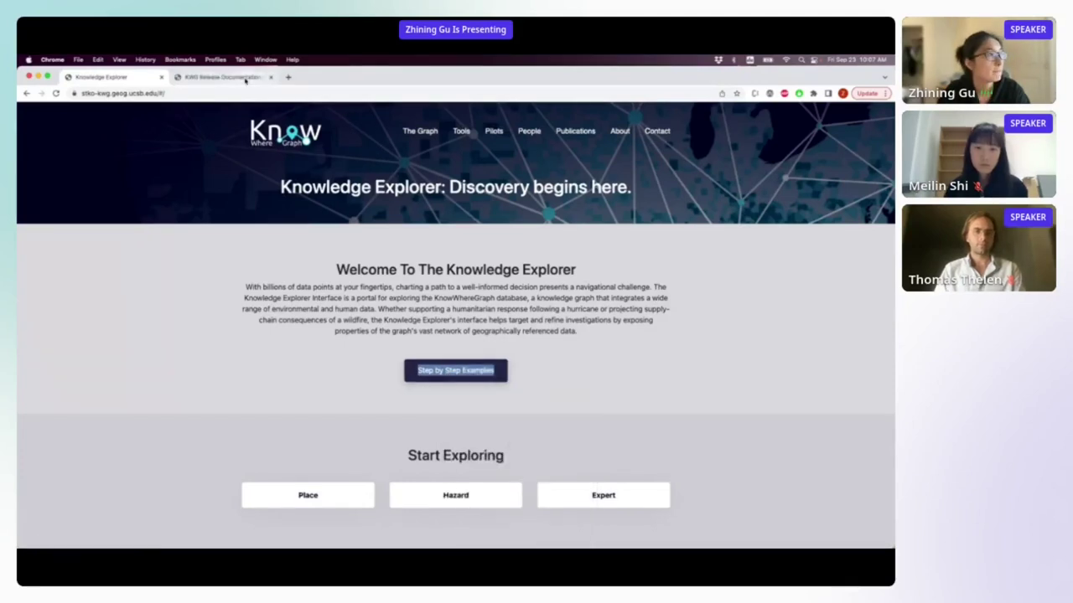
key("ctrl+Tab")
scroll(446, 289, "down", 5)
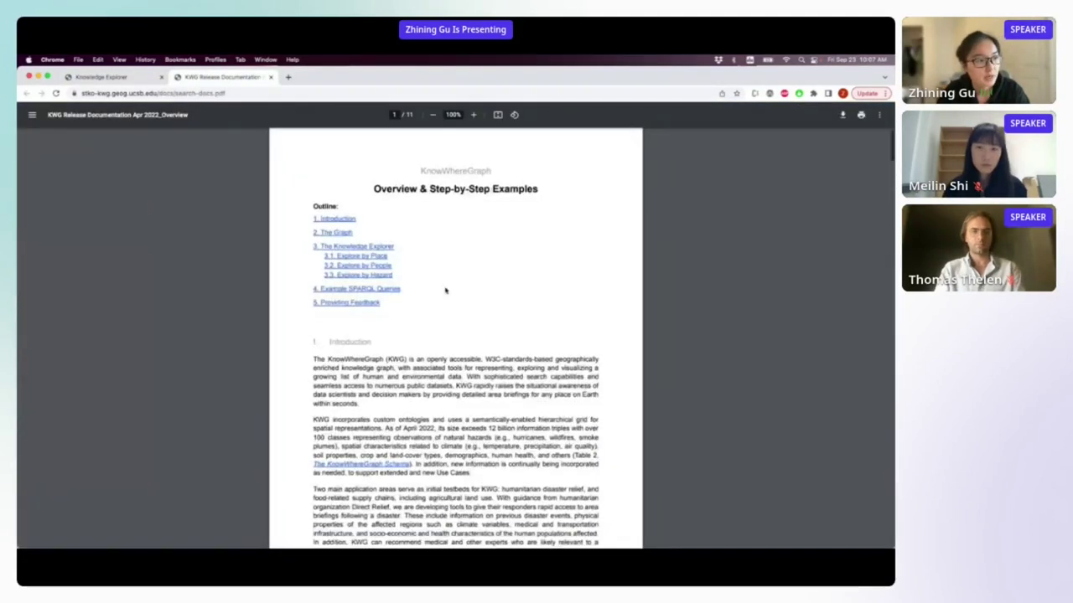
scroll(446, 289, "down", 2)
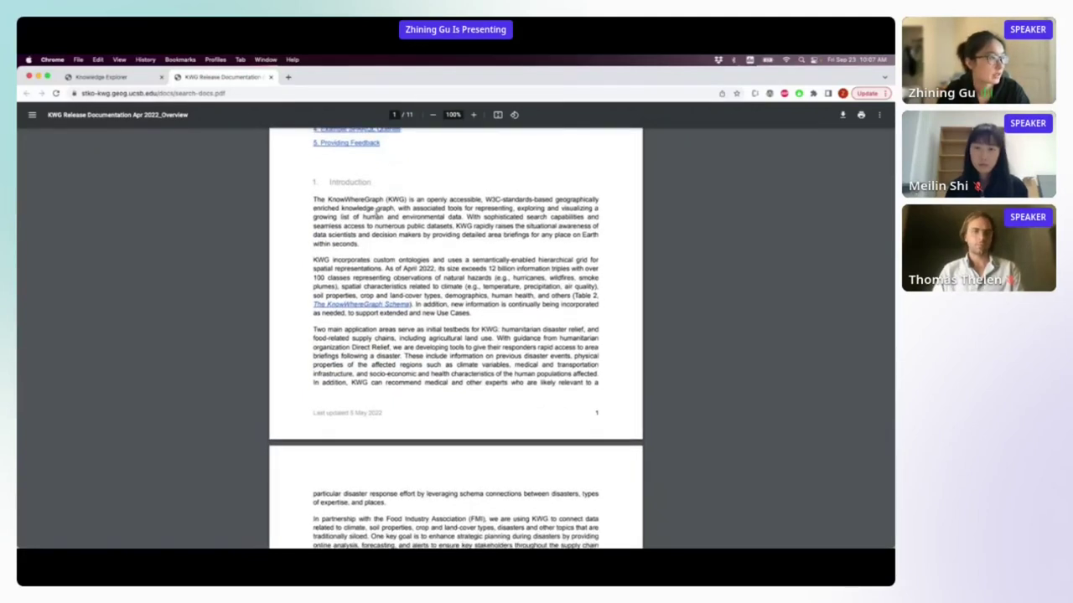
scroll(428, 317, "down", 15)
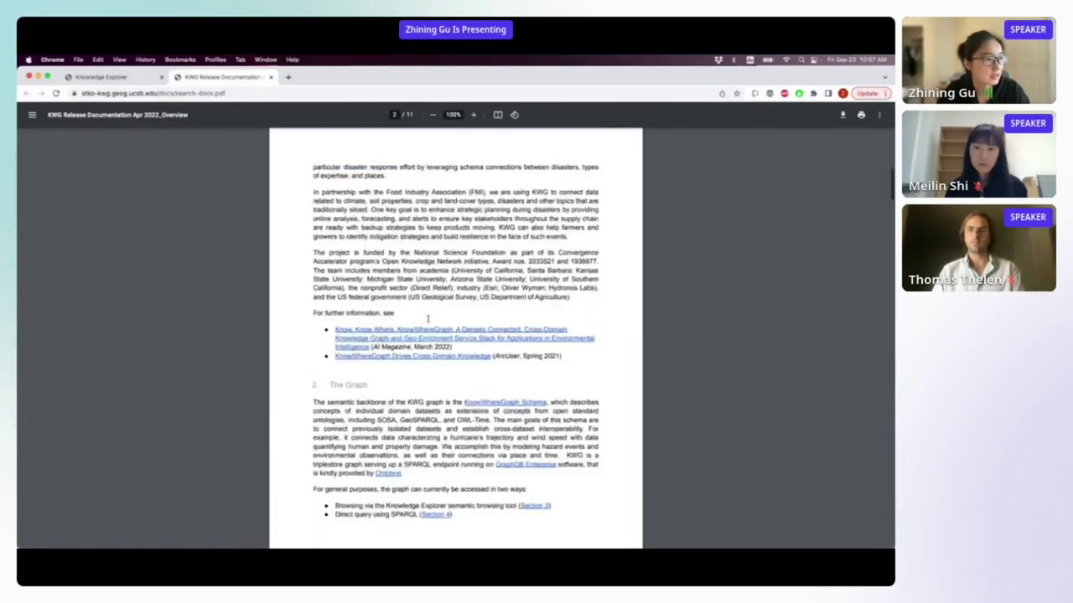
scroll(428, 319, "down", 10)
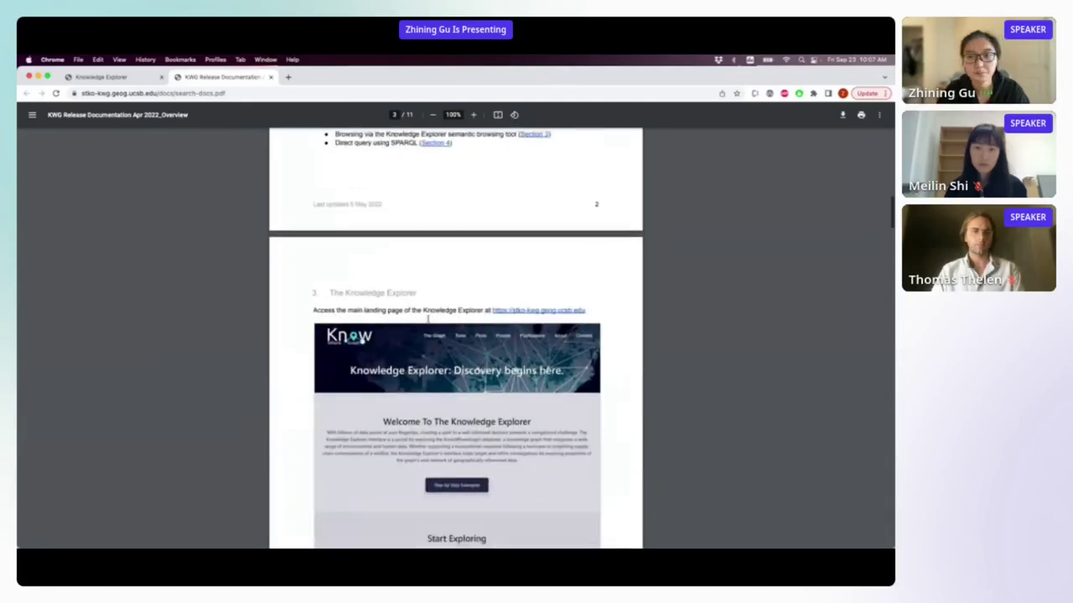
scroll(430, 329, "down", 6)
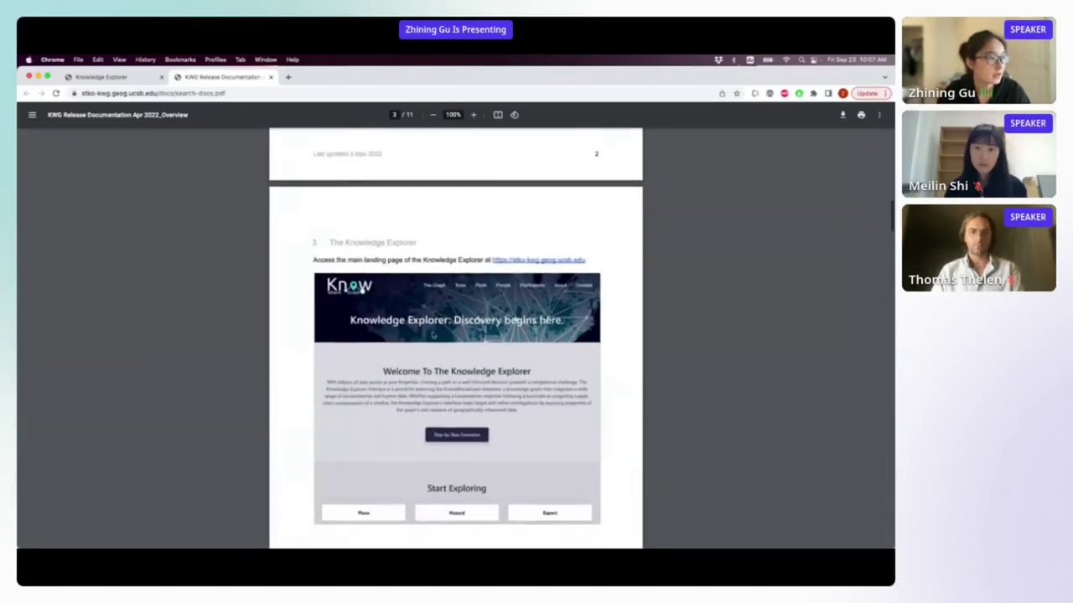
scroll(432, 333, "down", 15)
scroll(432, 335, "up", 1)
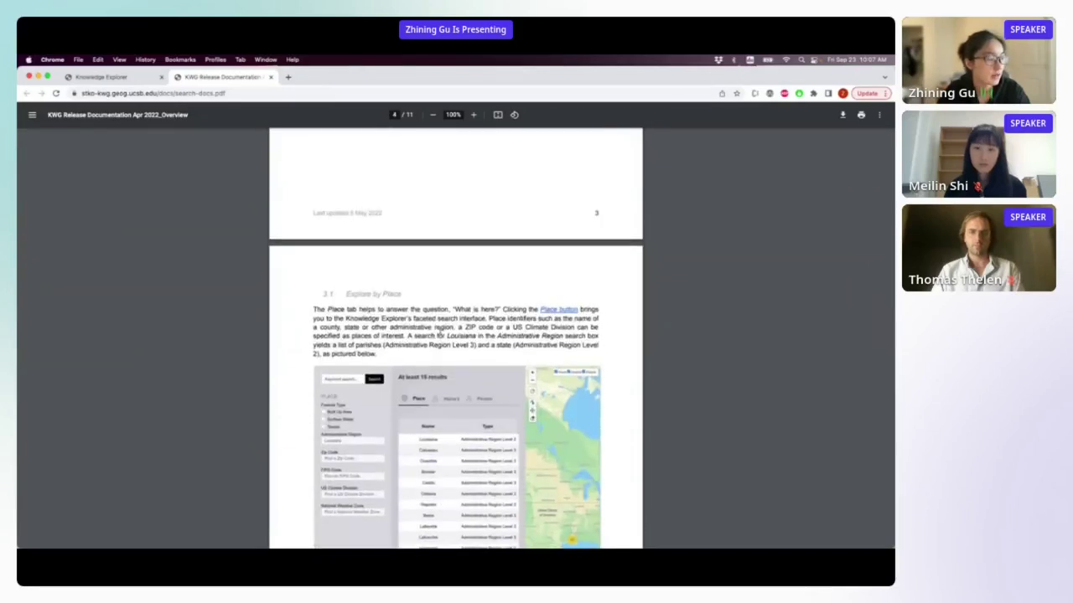
scroll(439, 333, "up", 7)
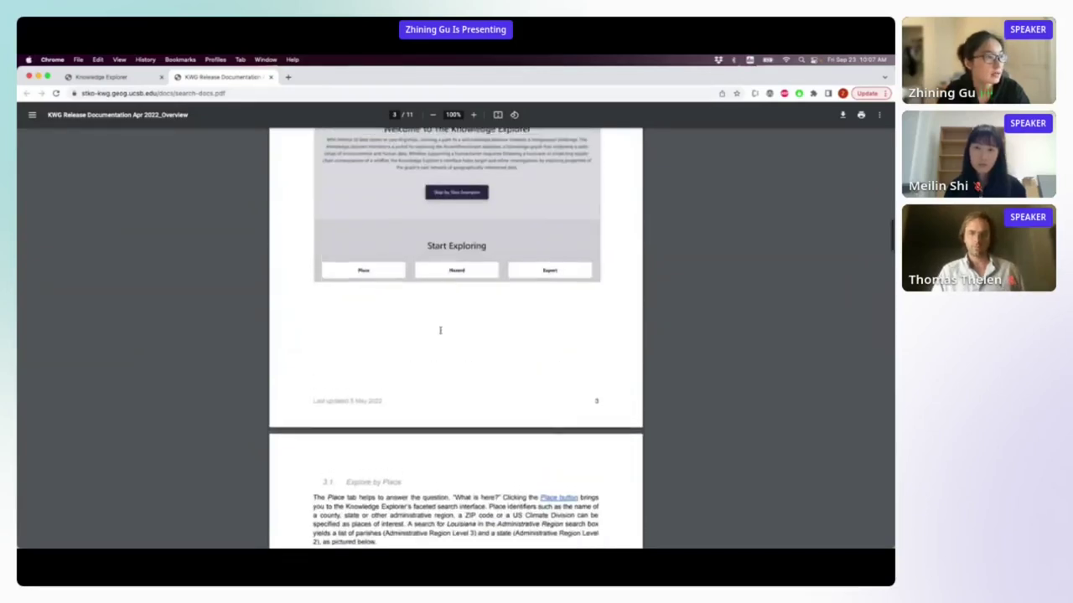
scroll(439, 330, "up", 2)
scroll(439, 330, "down", 17)
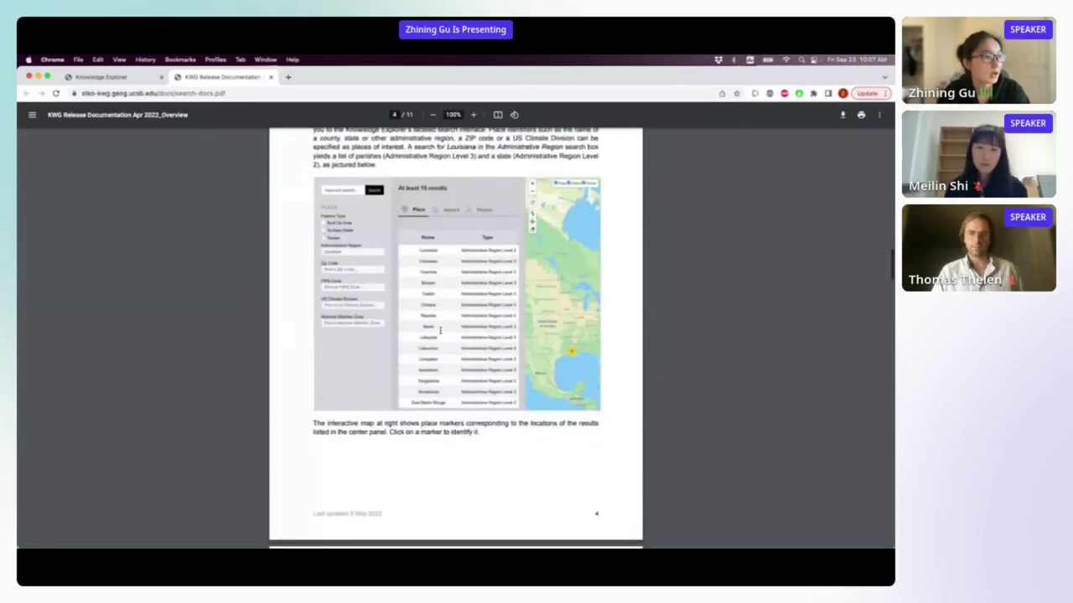
scroll(440, 331, "down", 1)
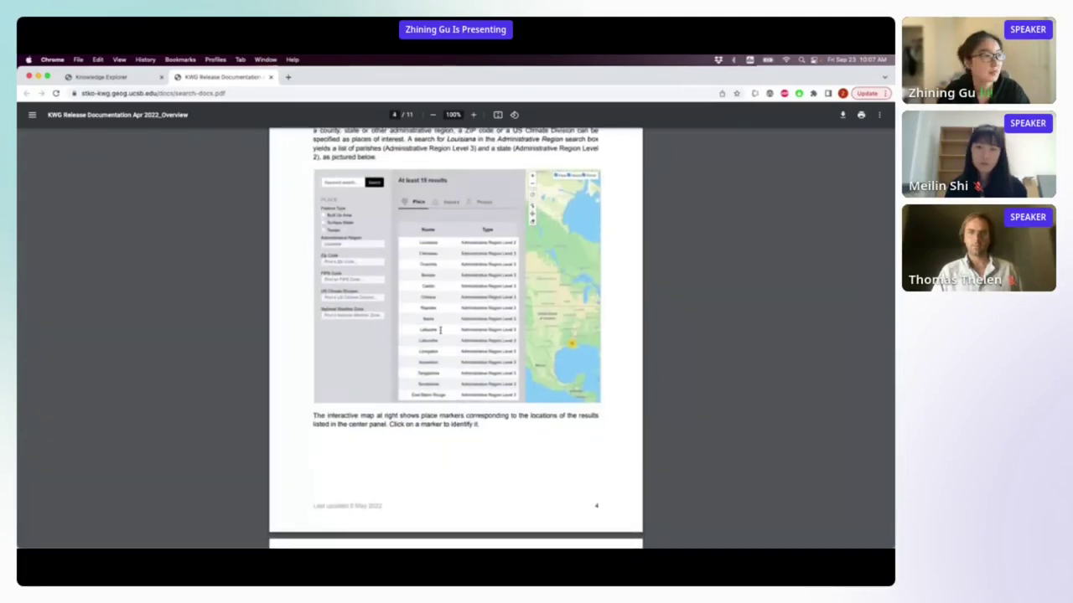
scroll(440, 331, "down", 9)
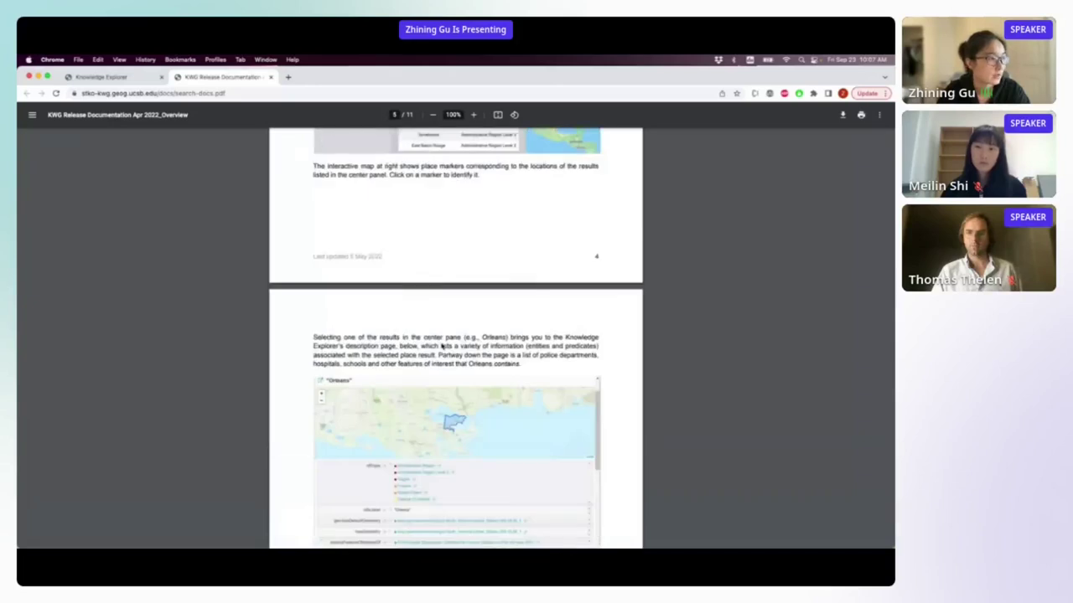
scroll(441, 347, "down", 5)
scroll(442, 346, "down", 14)
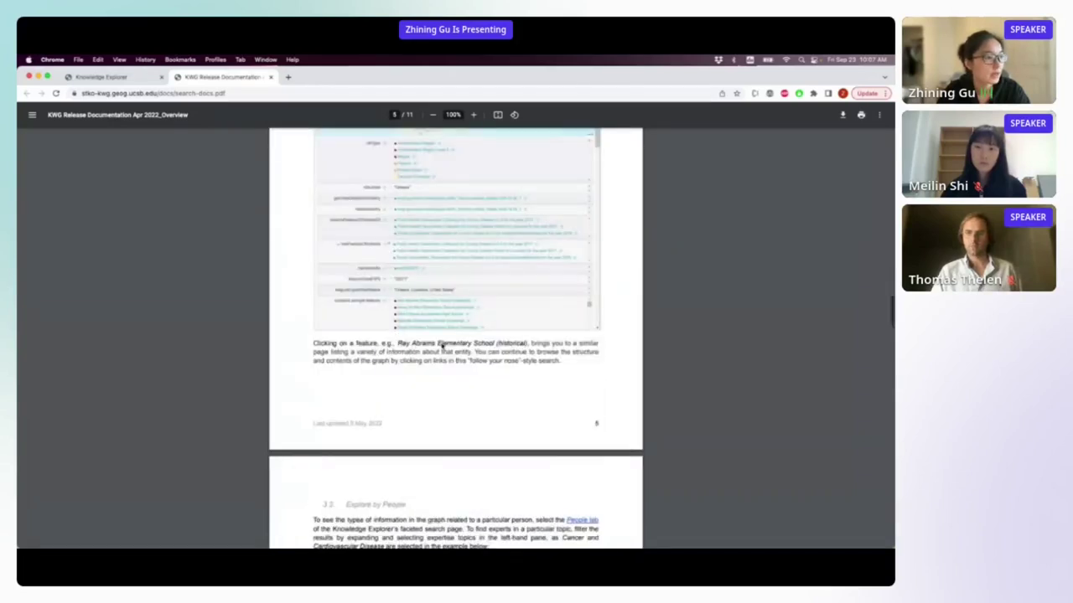
scroll(441, 346, "down", 7)
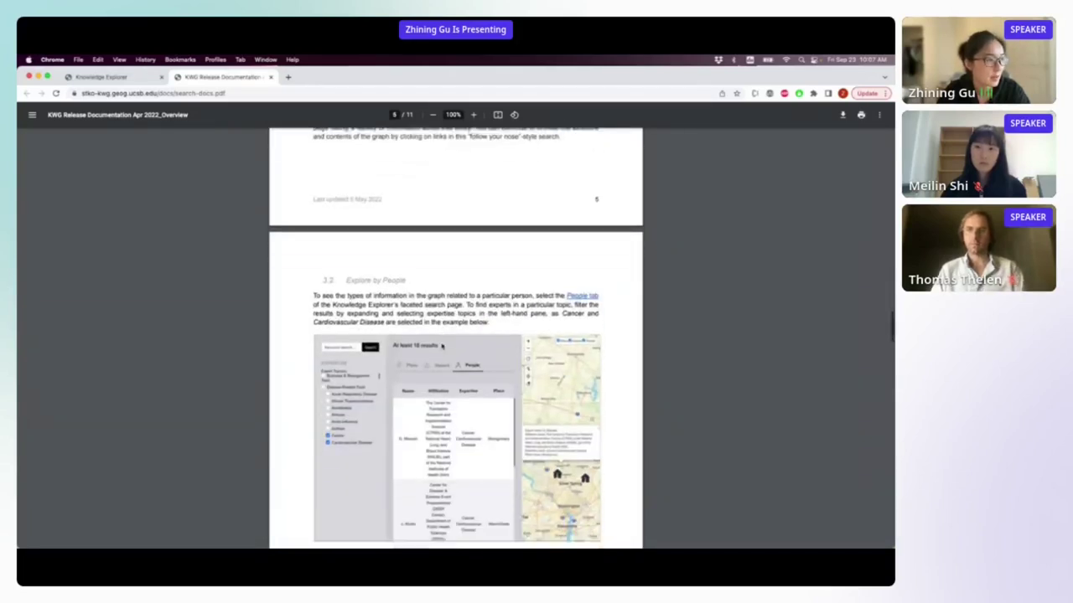
scroll(441, 347, "up", 10)
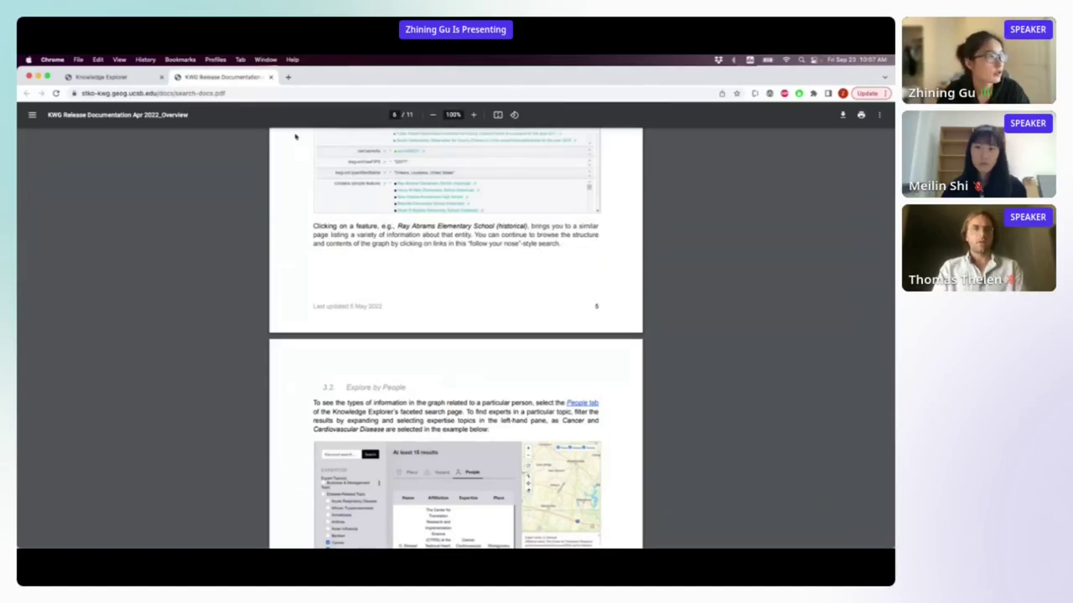
left_click(270, 78)
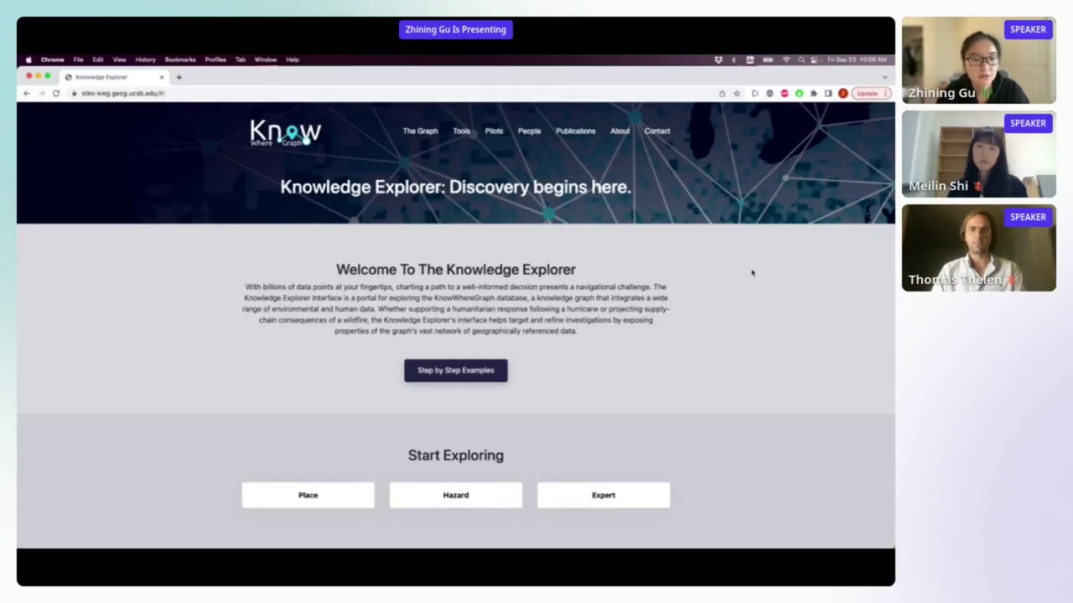
Step: Open the Place search from Start Exploring in a new tab and switch to it
scroll(548, 402, "down", 1)
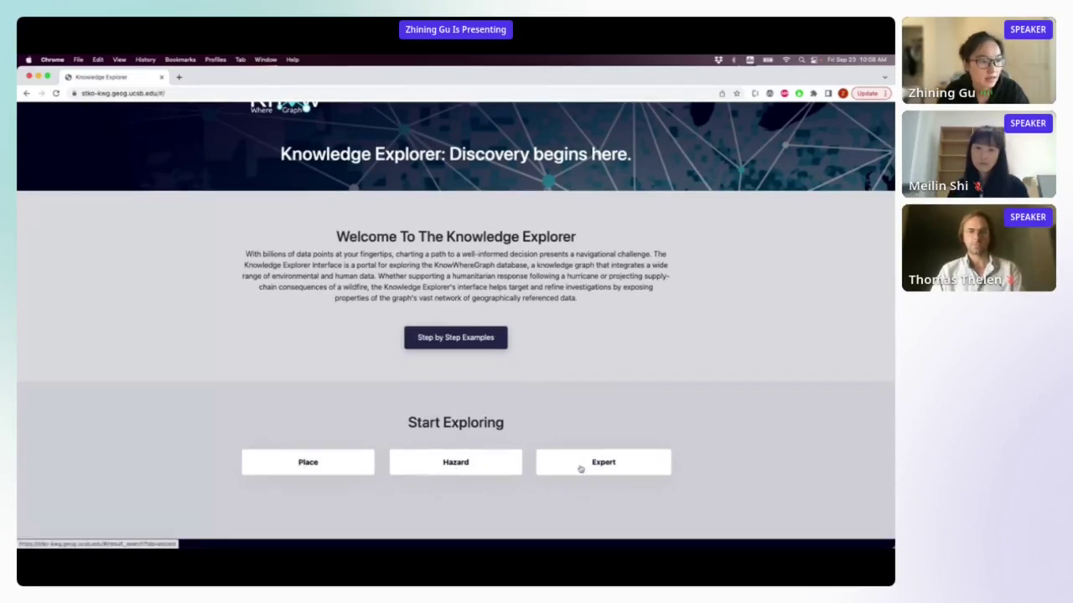
scroll(617, 407, "down", 1)
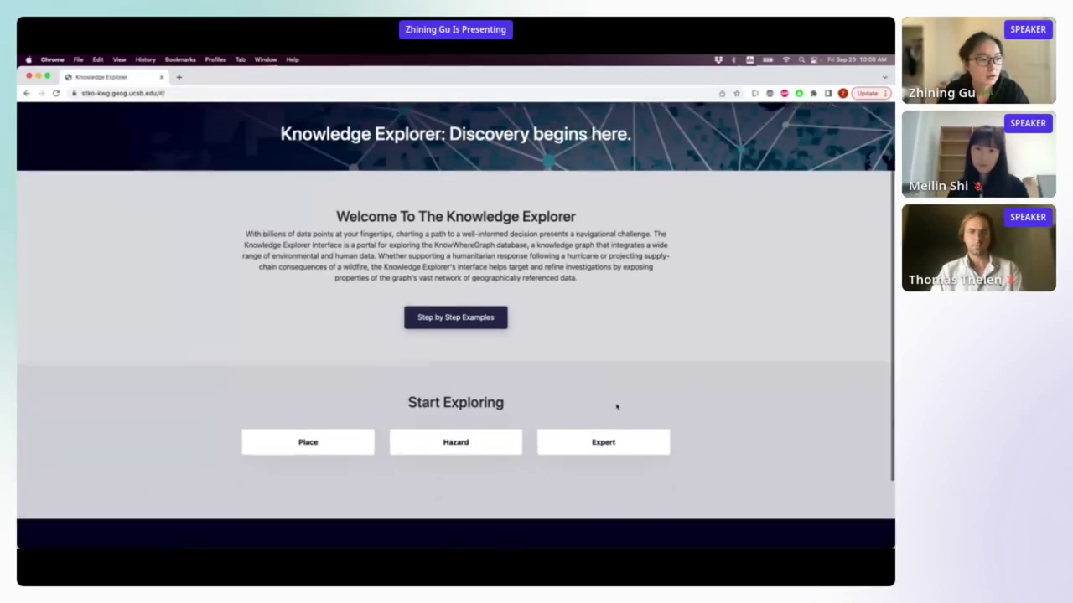
scroll(503, 456, "down", 1)
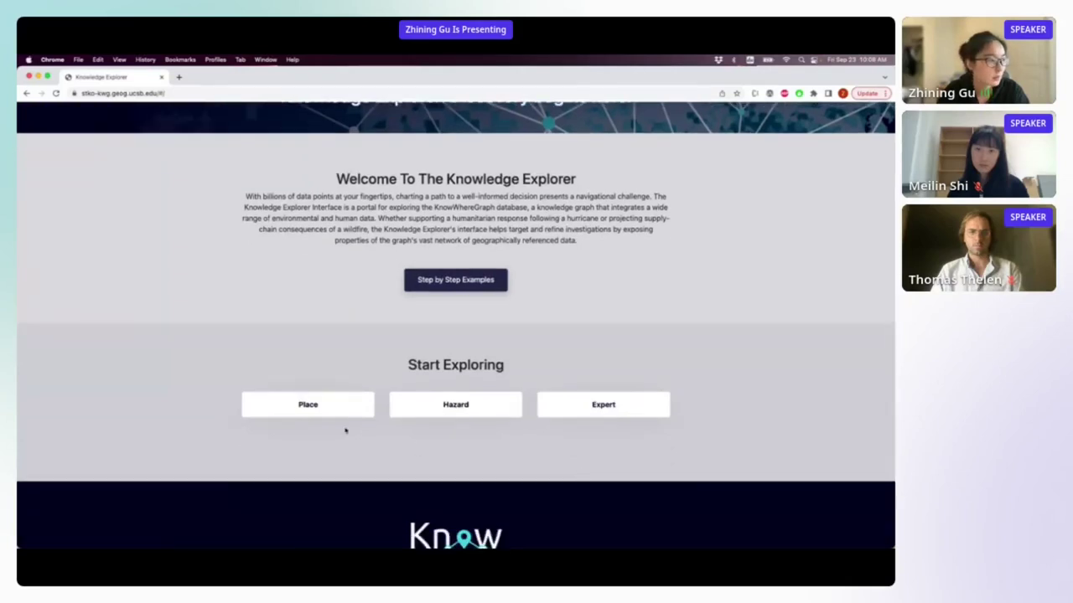
right_click(328, 404)
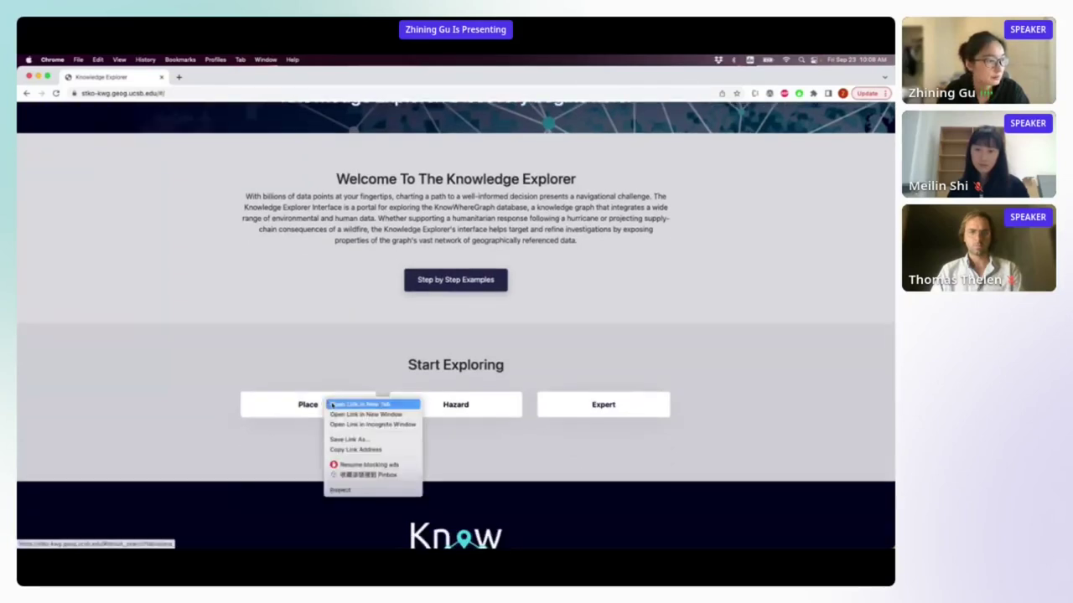
left_click(360, 405)
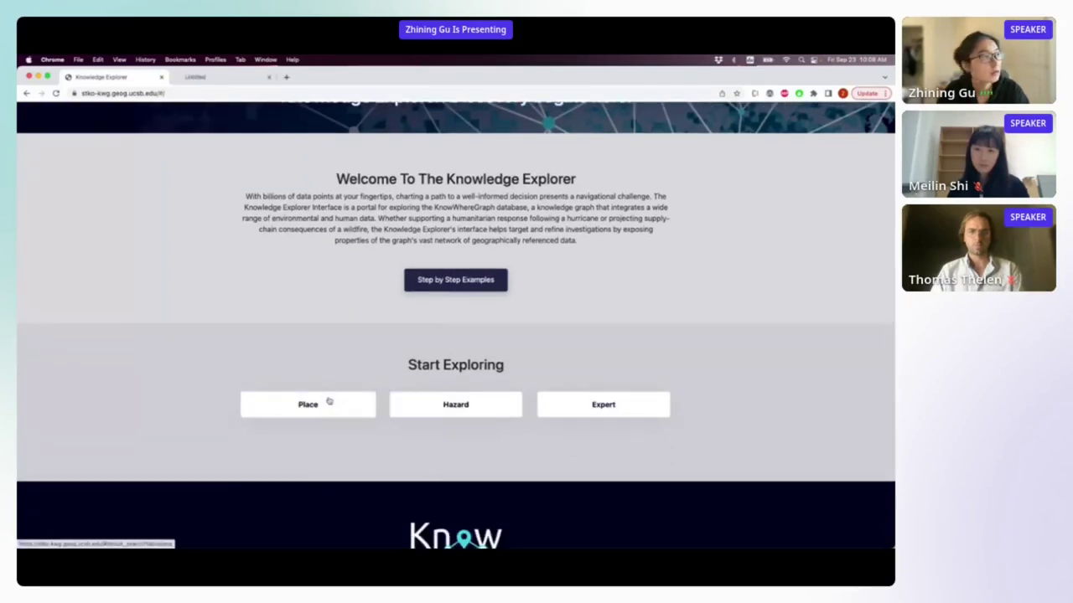
left_click(232, 78)
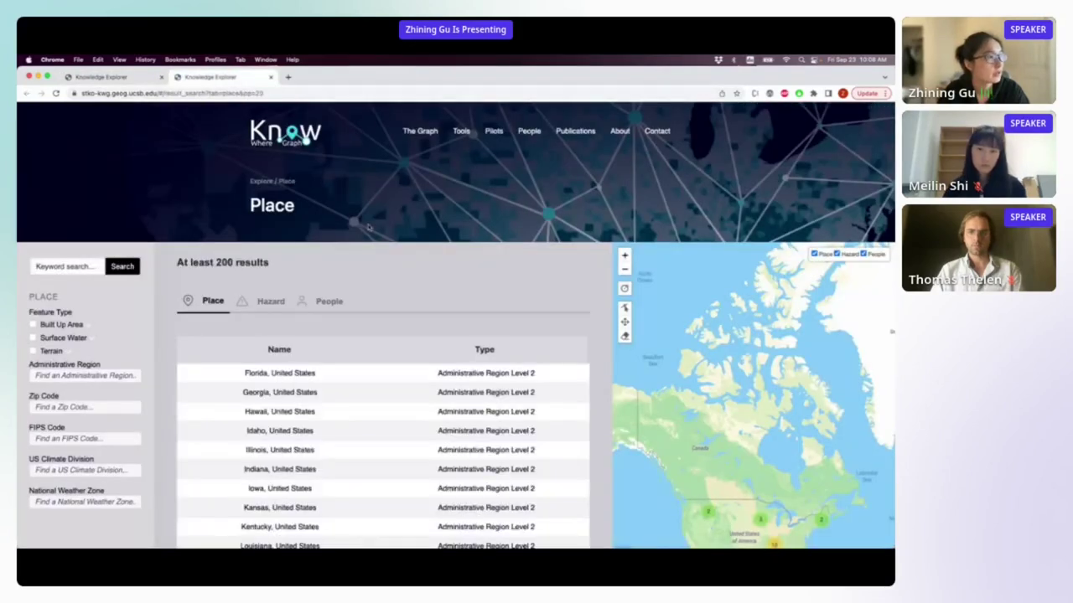
scroll(368, 227, "down", 2)
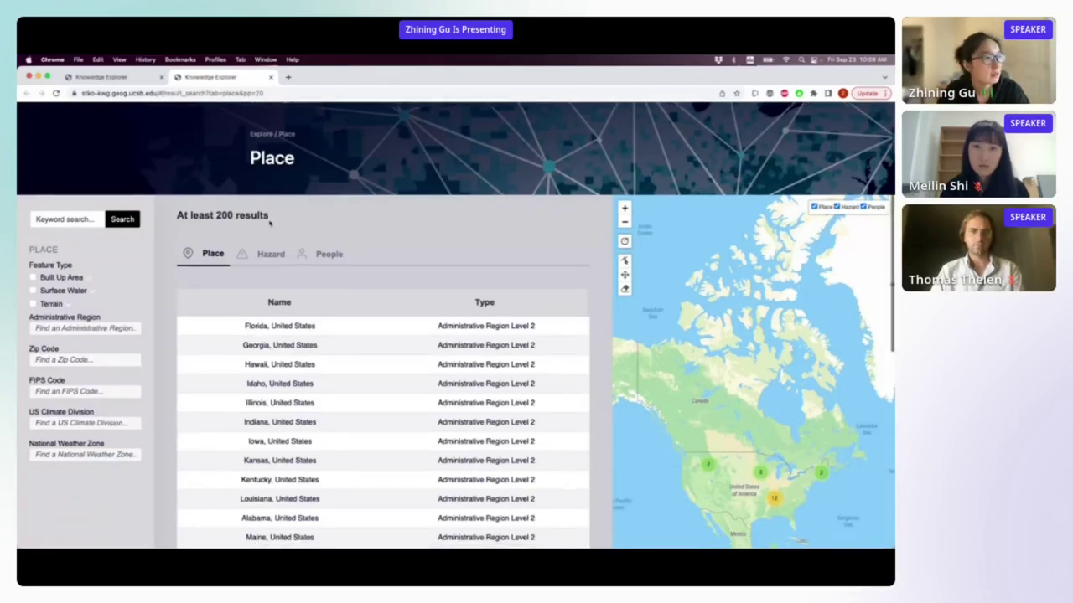
scroll(272, 230, "down", 2)
scroll(269, 238, "down", 1)
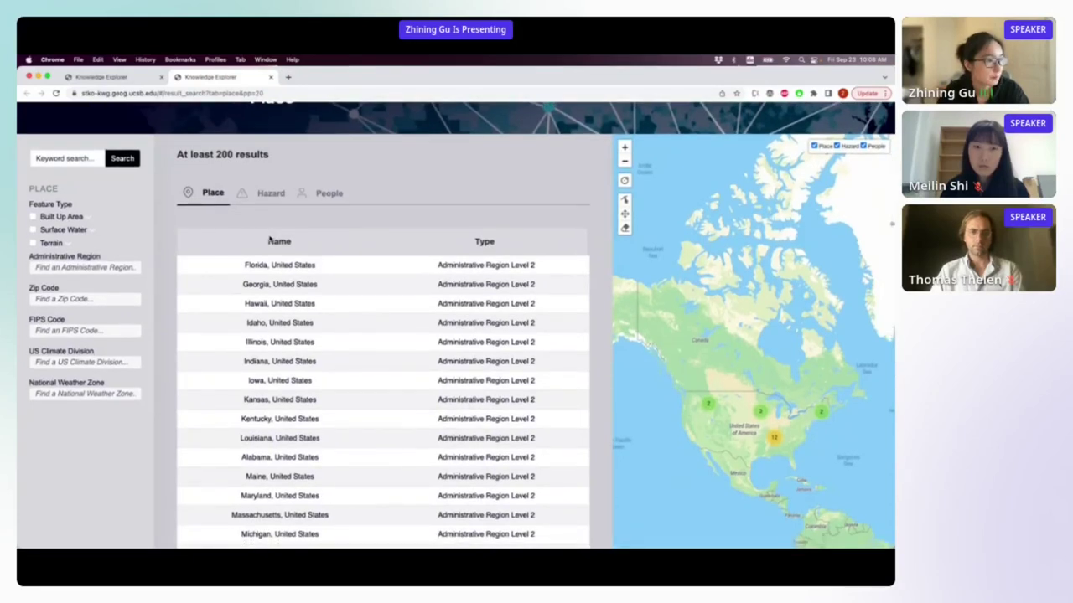
scroll(269, 241, "down", 2)
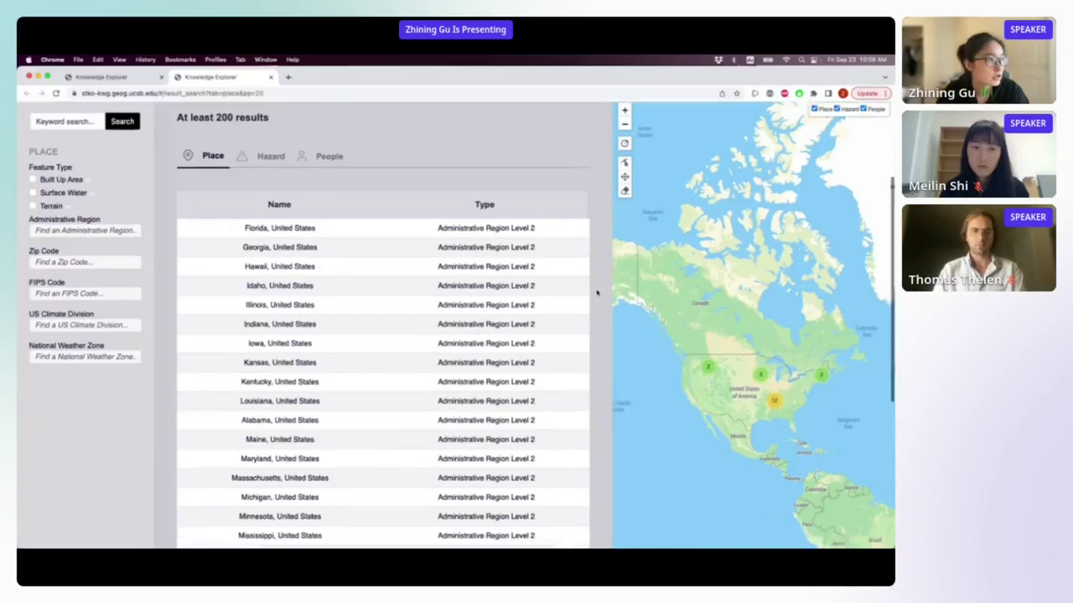
scroll(450, 408, "down", 2)
scroll(450, 408, "down", 2)
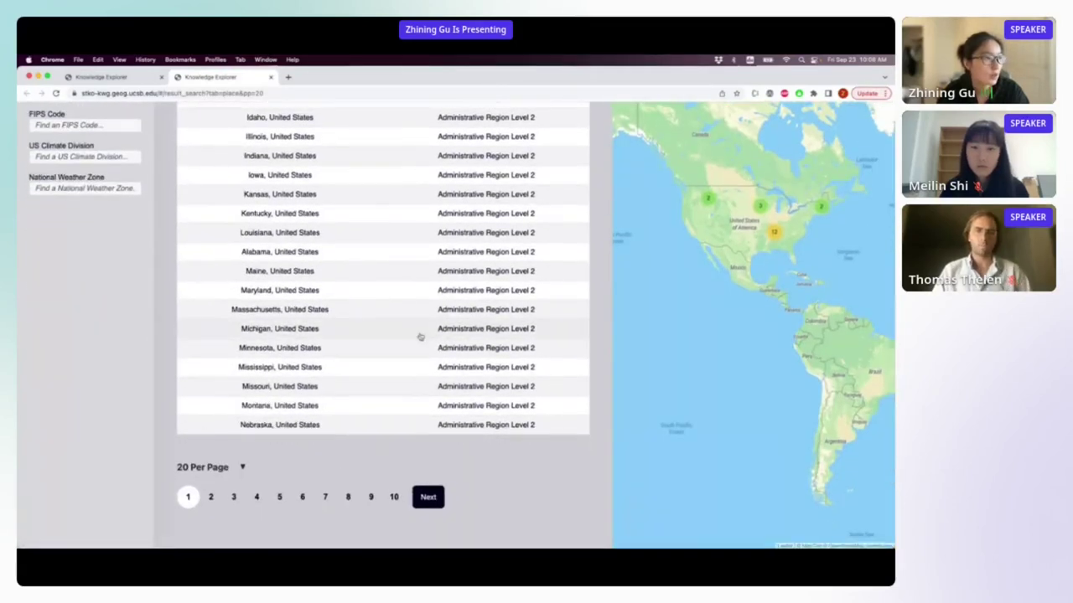
scroll(419, 338, "up", 5)
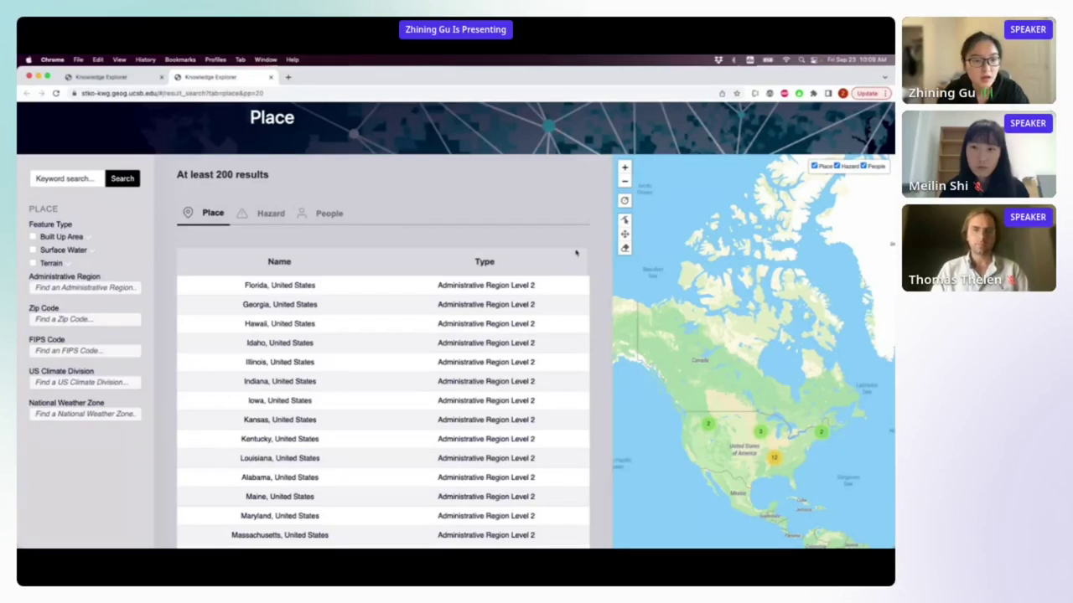
scroll(501, 241, "down", 1)
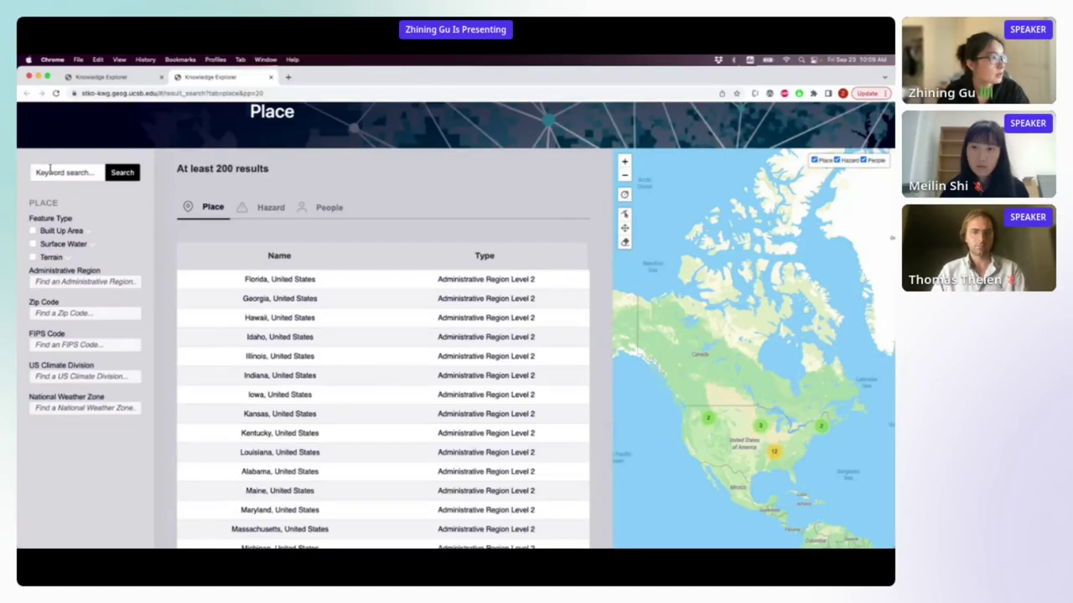
left_click(50, 169)
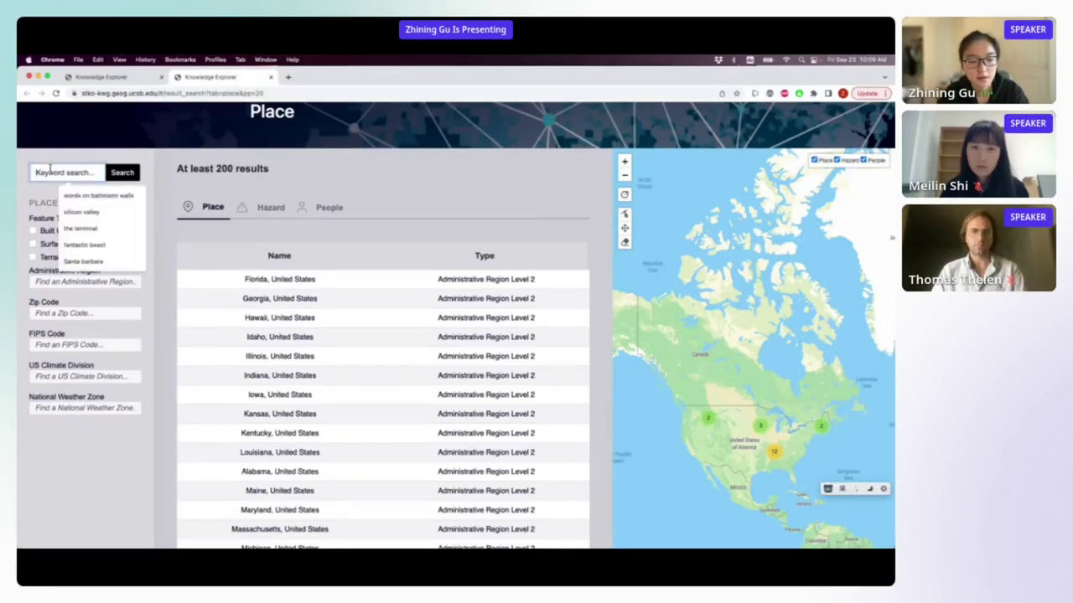
Step: Run a Place keyword search for 'Santa Barbara' and browse the results
type("Santa Barbara")
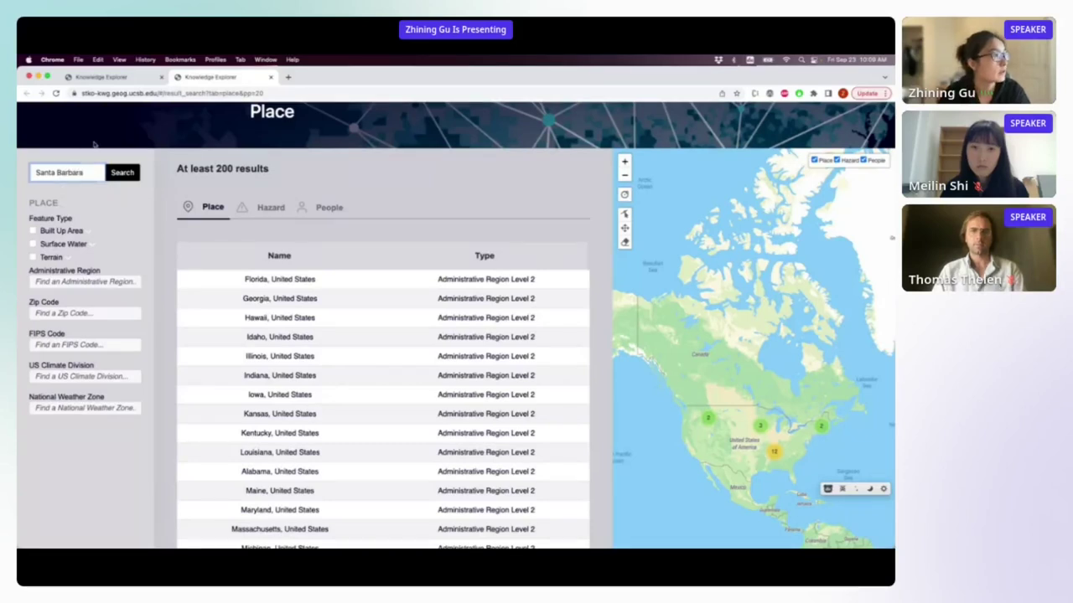
left_click(111, 171)
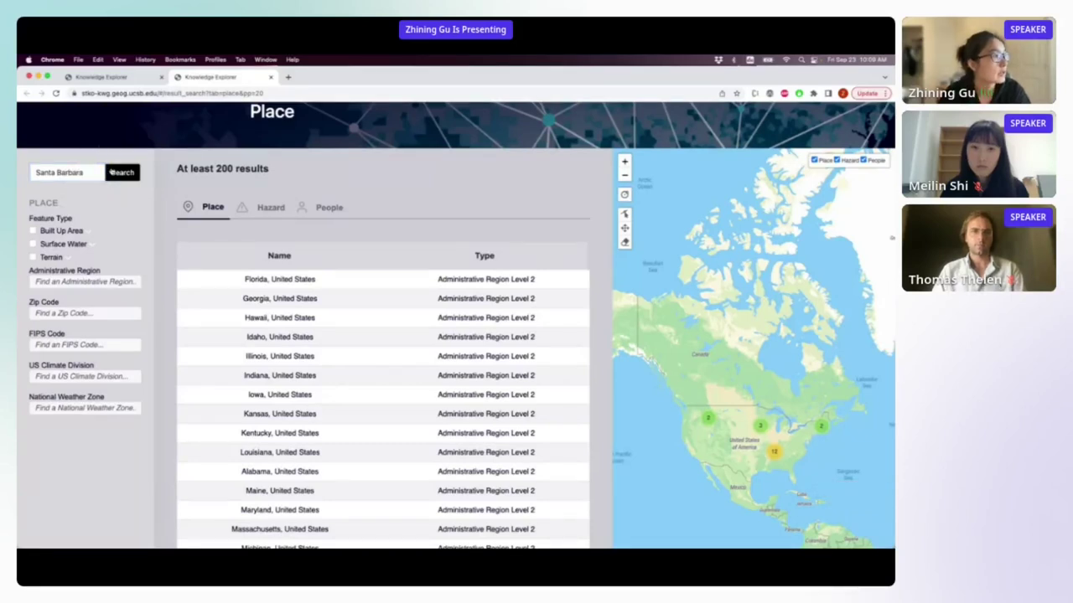
left_click(119, 175)
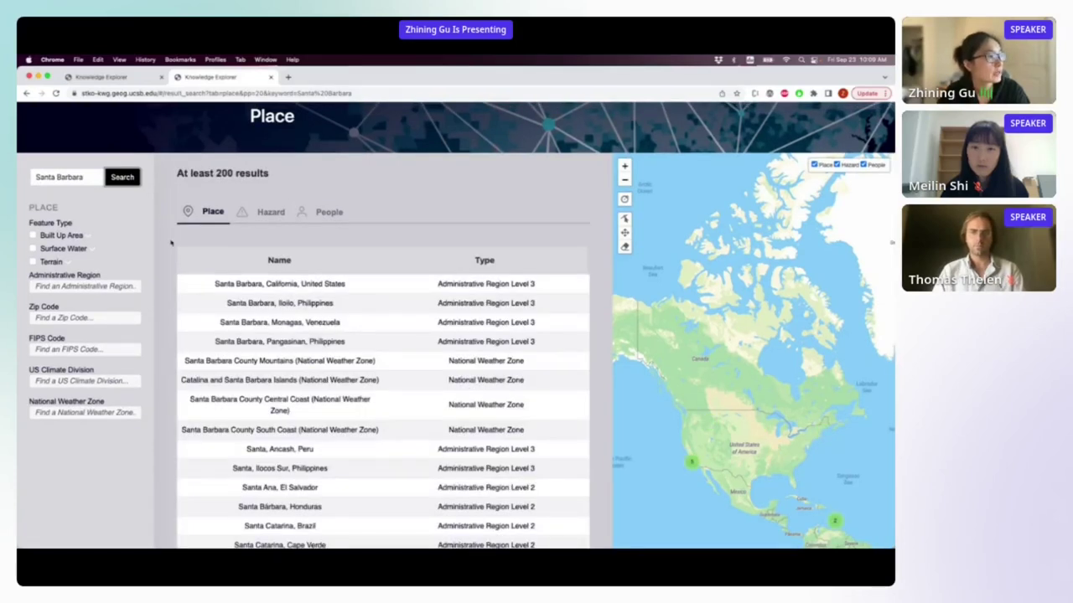
scroll(171, 243, "down", 3)
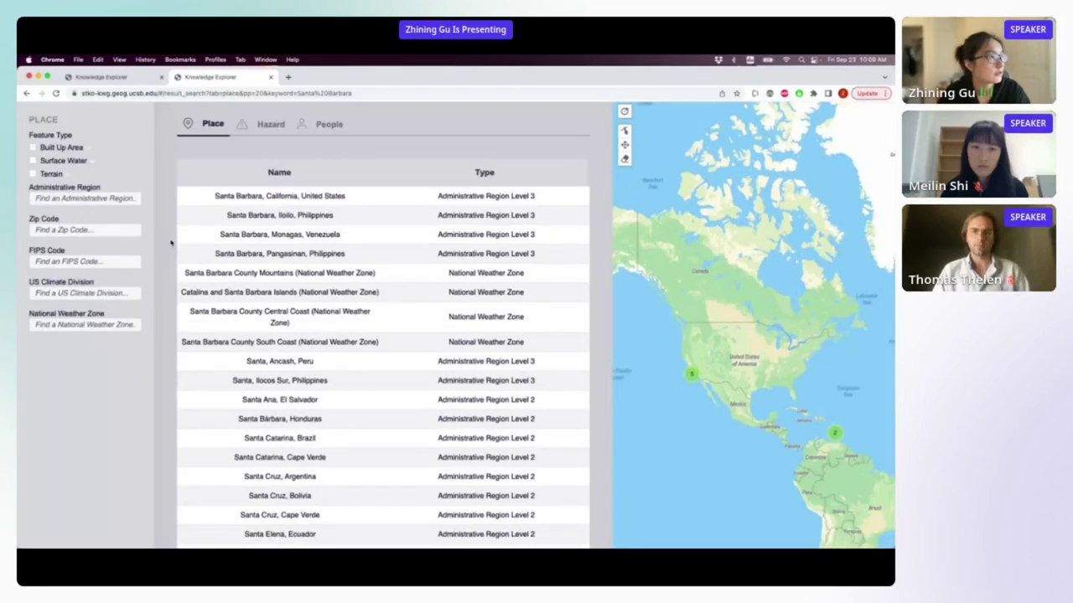
scroll(171, 243, "down", 2)
scroll(171, 243, "down", 2)
scroll(171, 240, "up", 4)
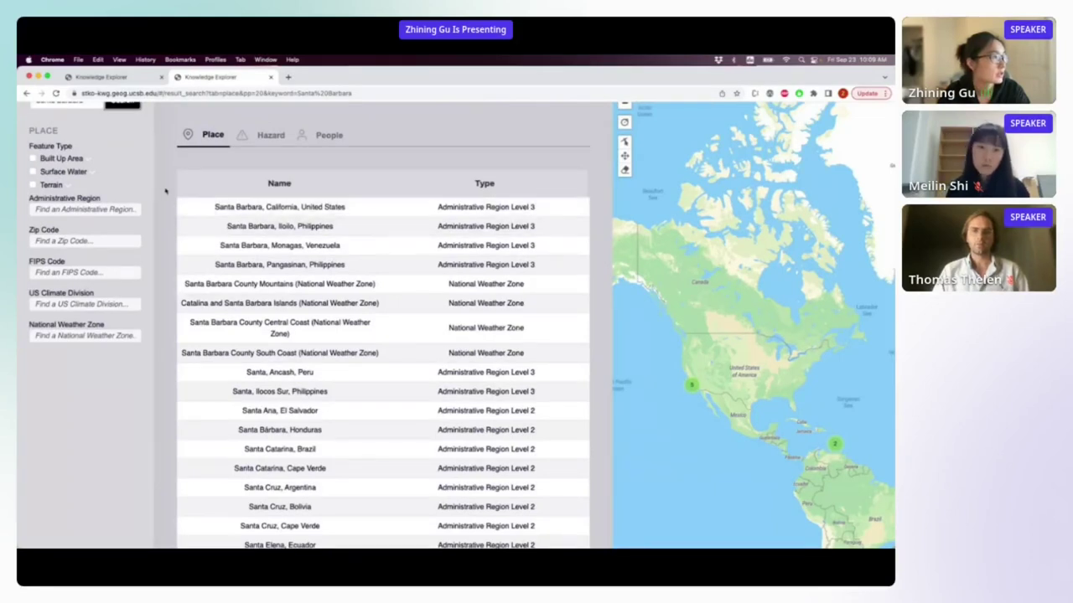
scroll(166, 191, "up", 4)
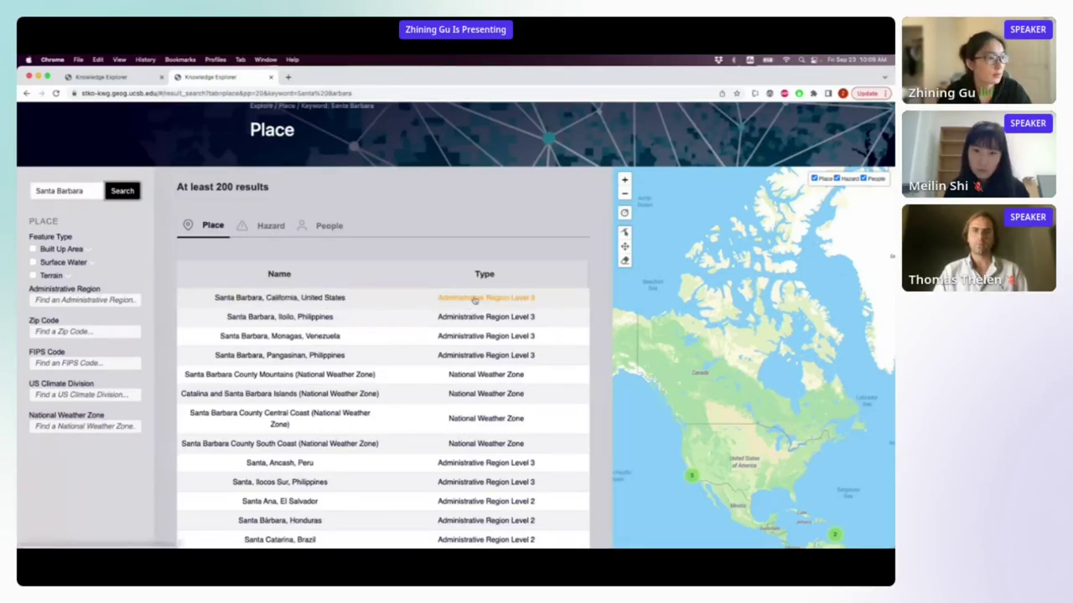
Step: Open the Santa Barbara, California result in a new tab
right_click(306, 296)
left_click(339, 300)
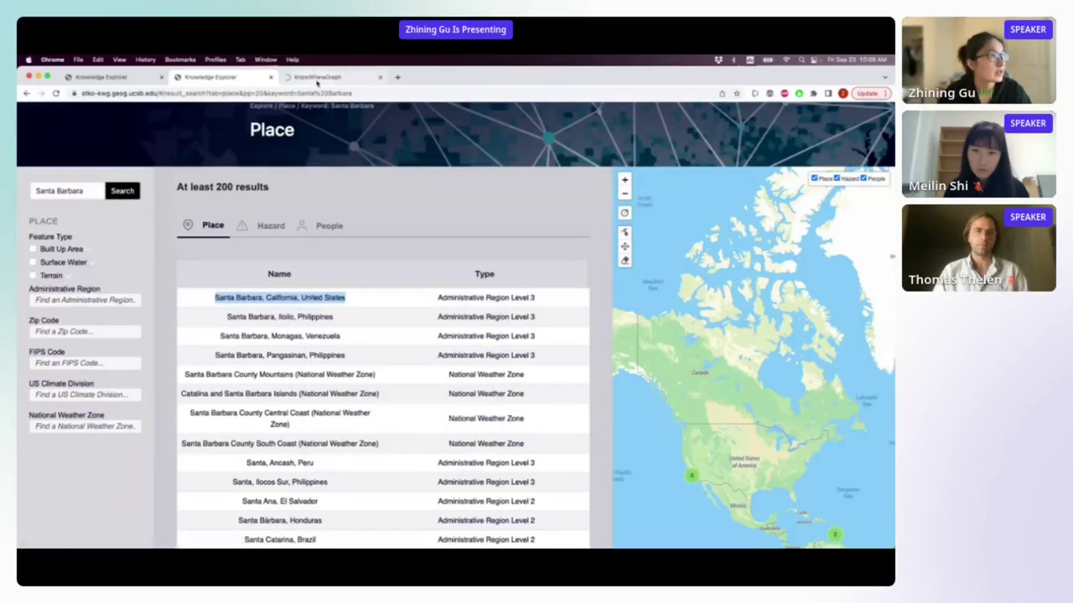
left_click(318, 78)
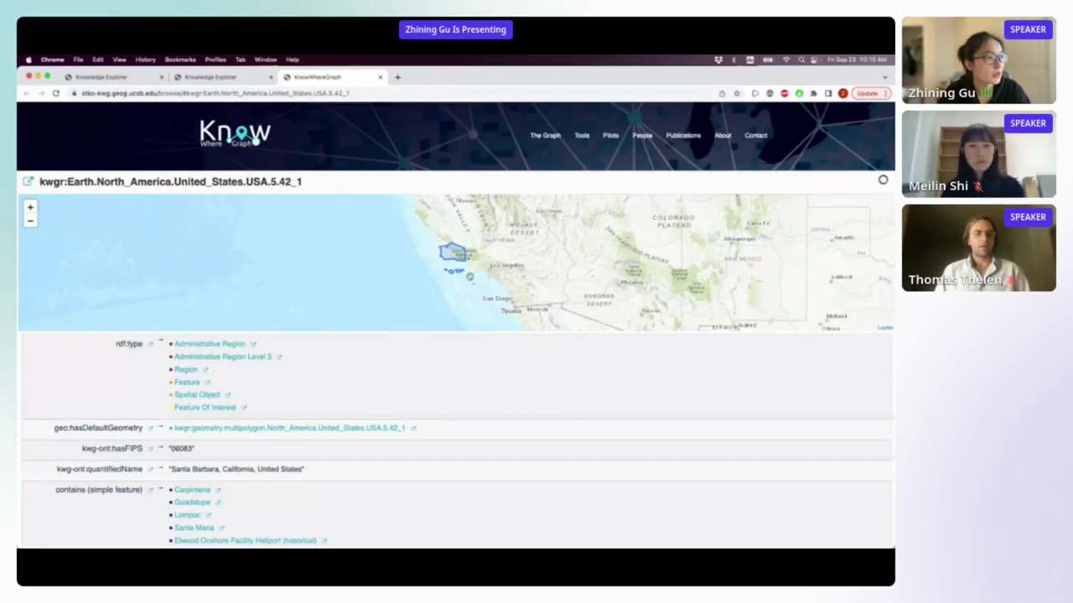
Step: Review the Santa Barbara entity page (FIPS 06083, Carpinteria, Lompoc), then close its tab
scroll(440, 388, "down", 1)
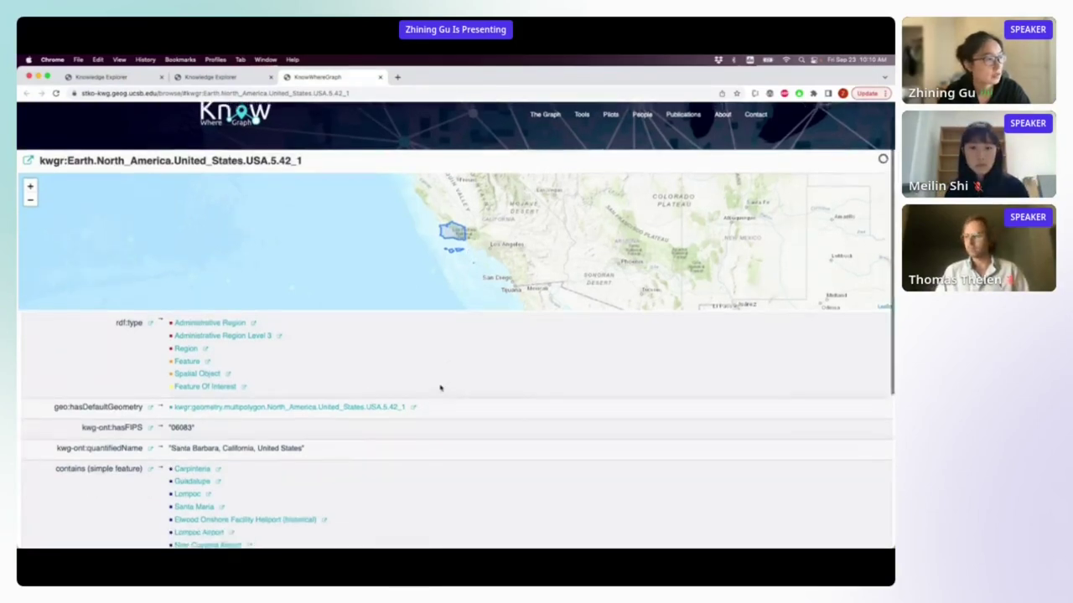
scroll(441, 385, "down", 1)
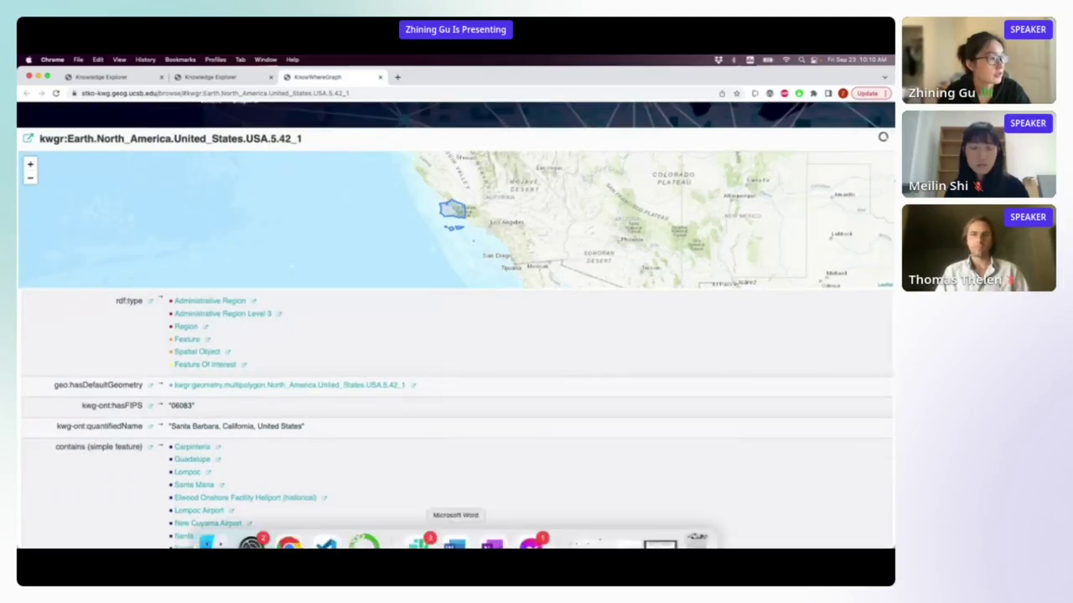
scroll(478, 343, "down", 1)
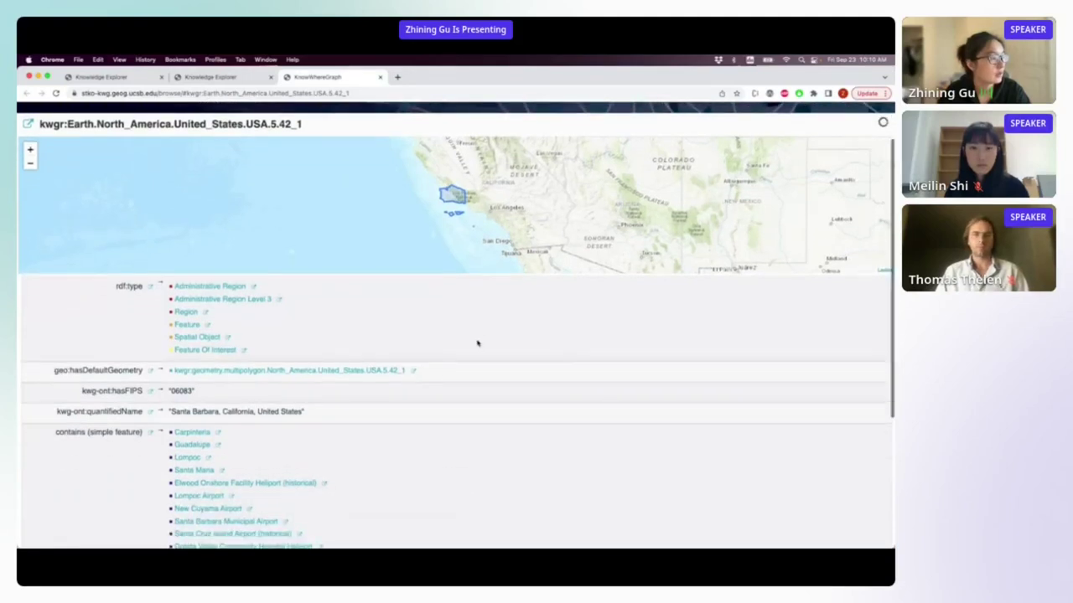
scroll(316, 301, "down", 3)
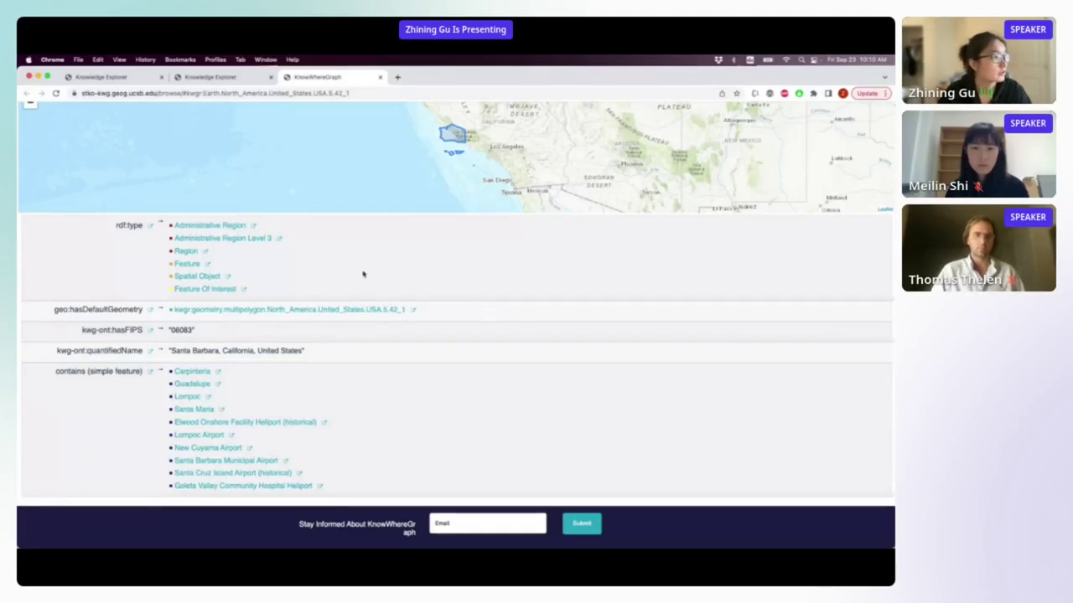
left_click(380, 77)
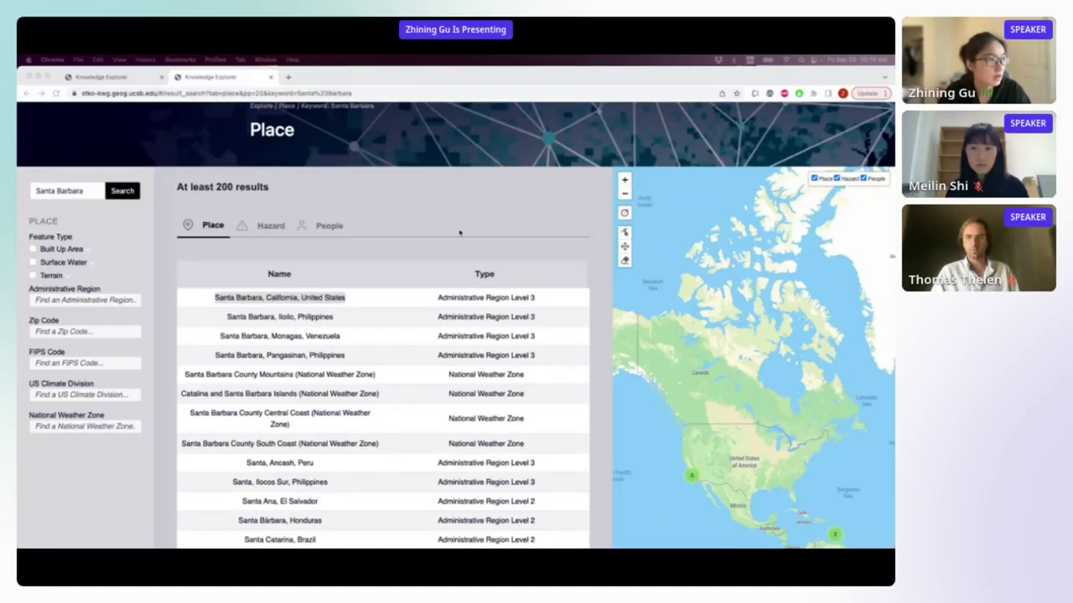
key("super+Tab")
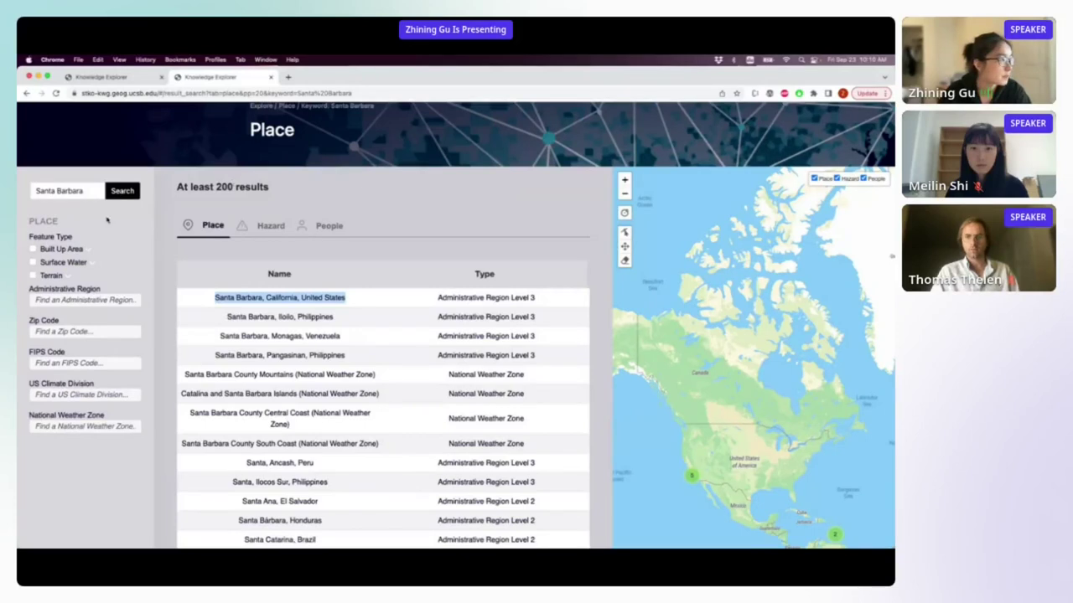
left_click(69, 235)
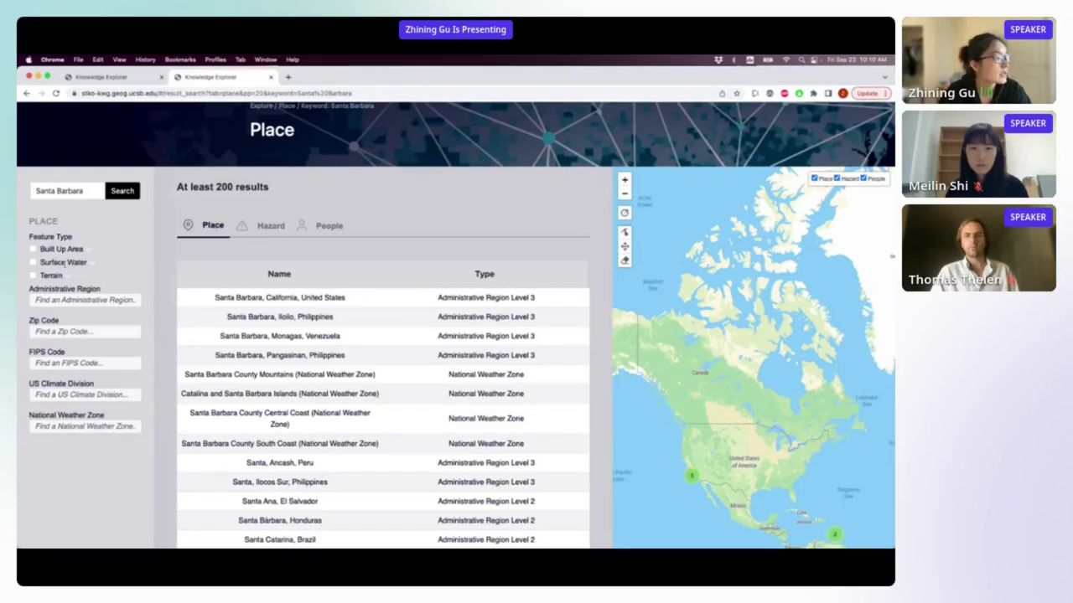
Step: Under Built Up Area, tick the Park and School feature types
left_click(84, 249)
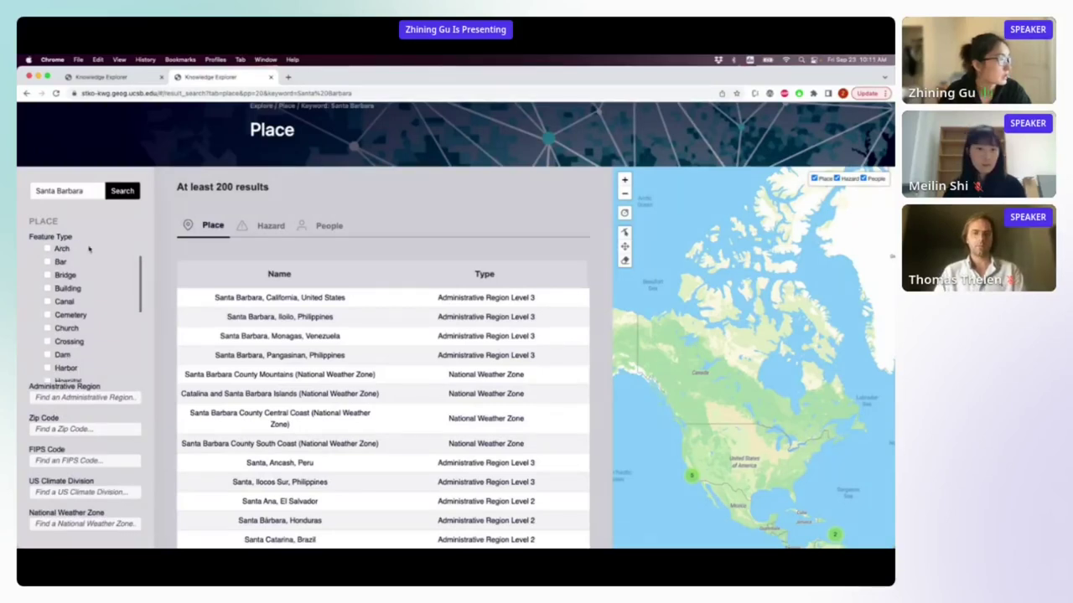
scroll(66, 327, "down", 5)
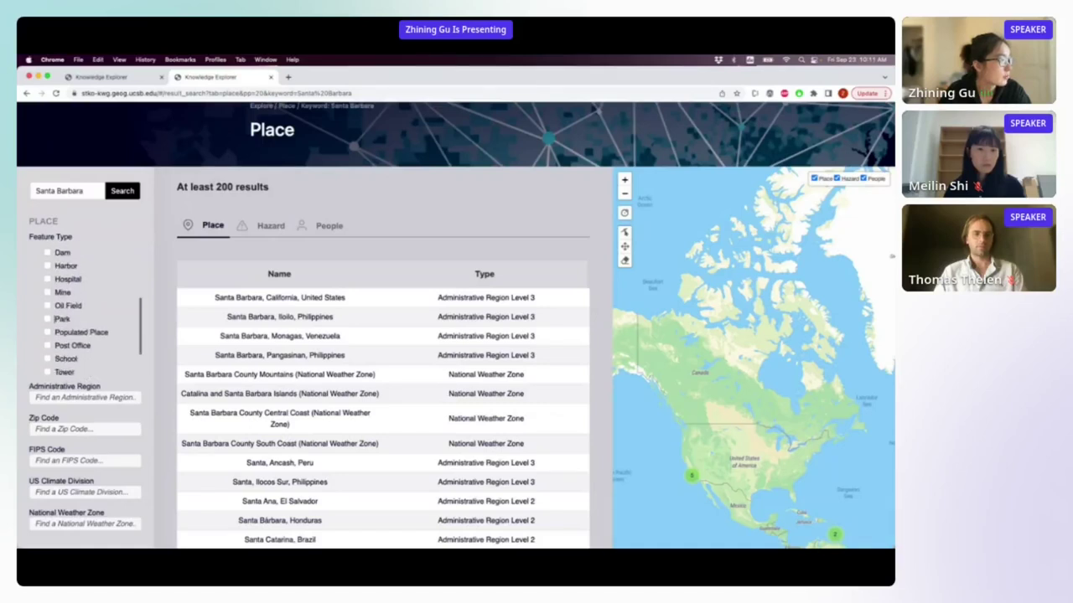
left_click(47, 319)
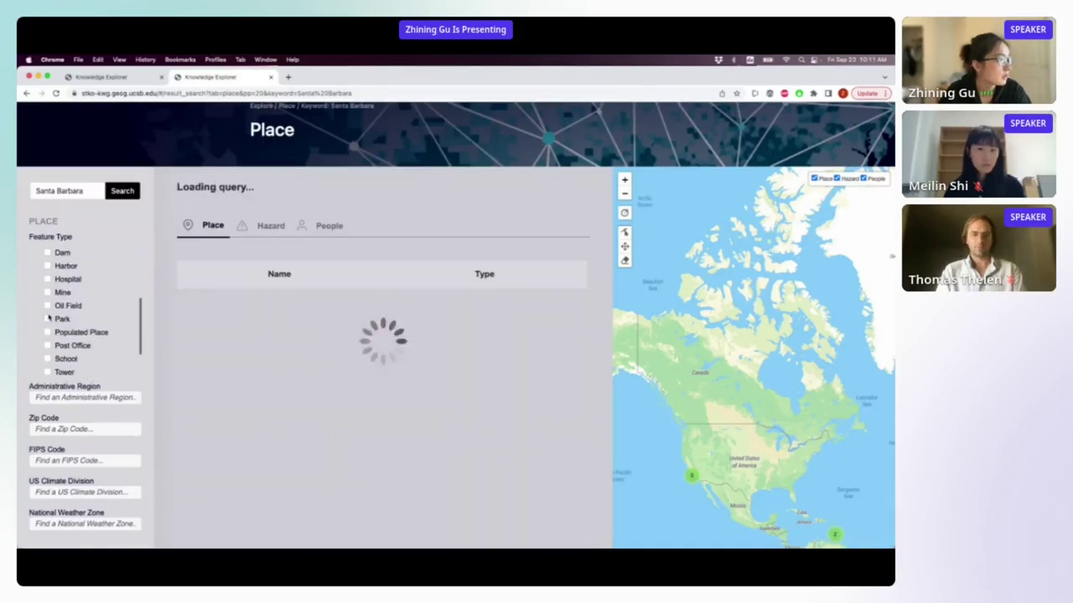
left_click(47, 358)
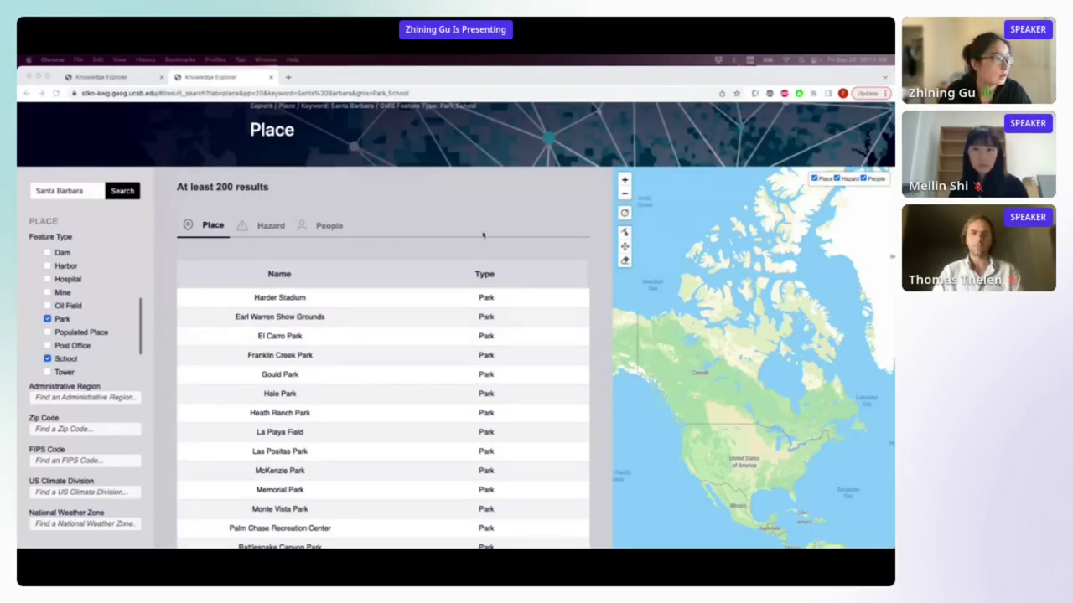
Step: Open the Harder Stadium result in a new tab and view its entity page
scroll(483, 235, "down", 2)
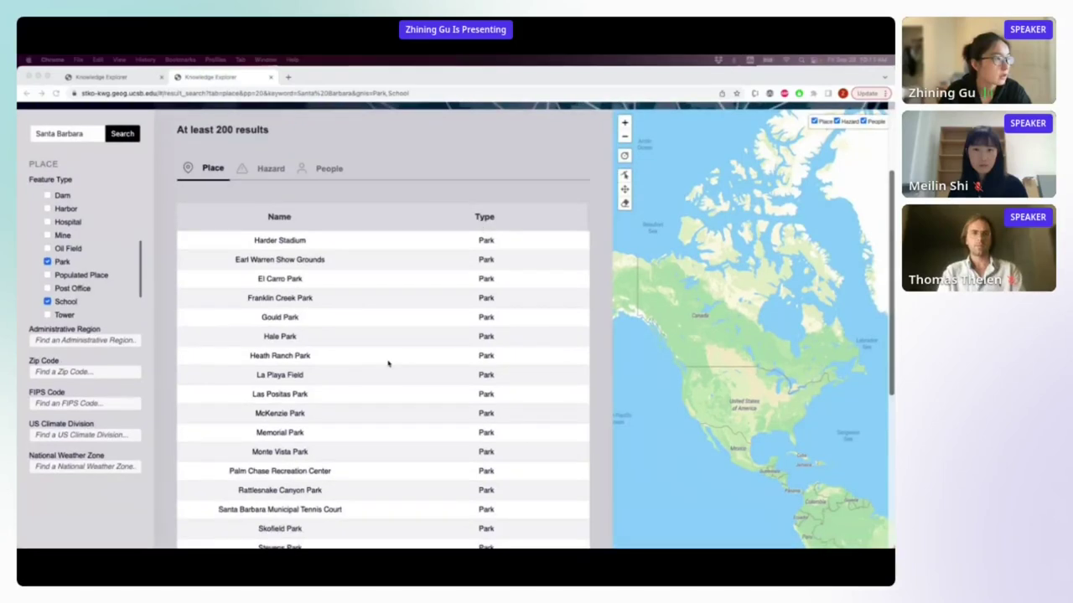
scroll(502, 200, "down", 5)
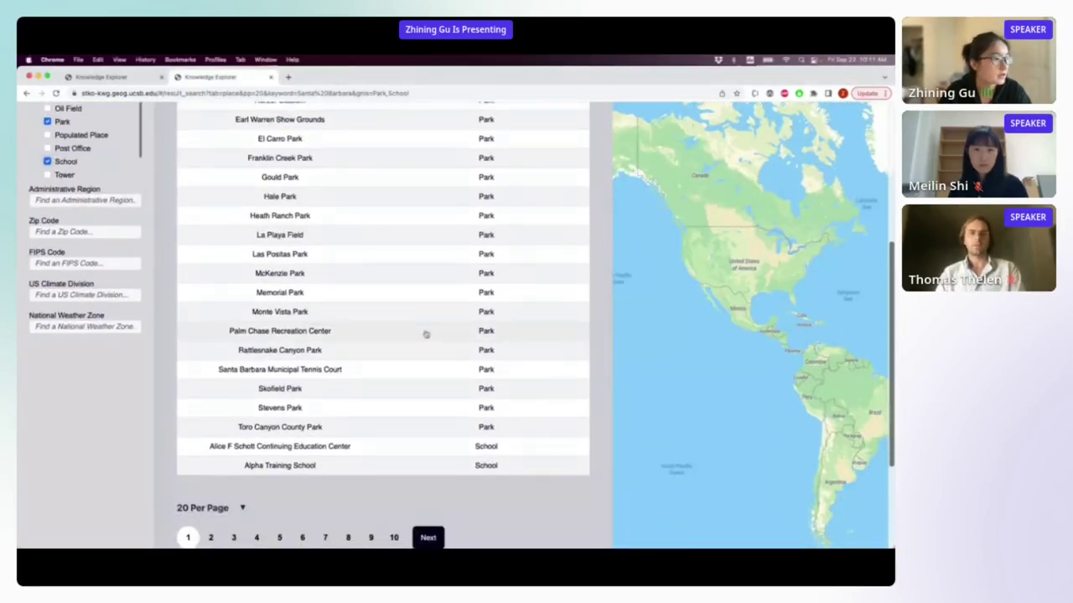
scroll(428, 505, "up", 3)
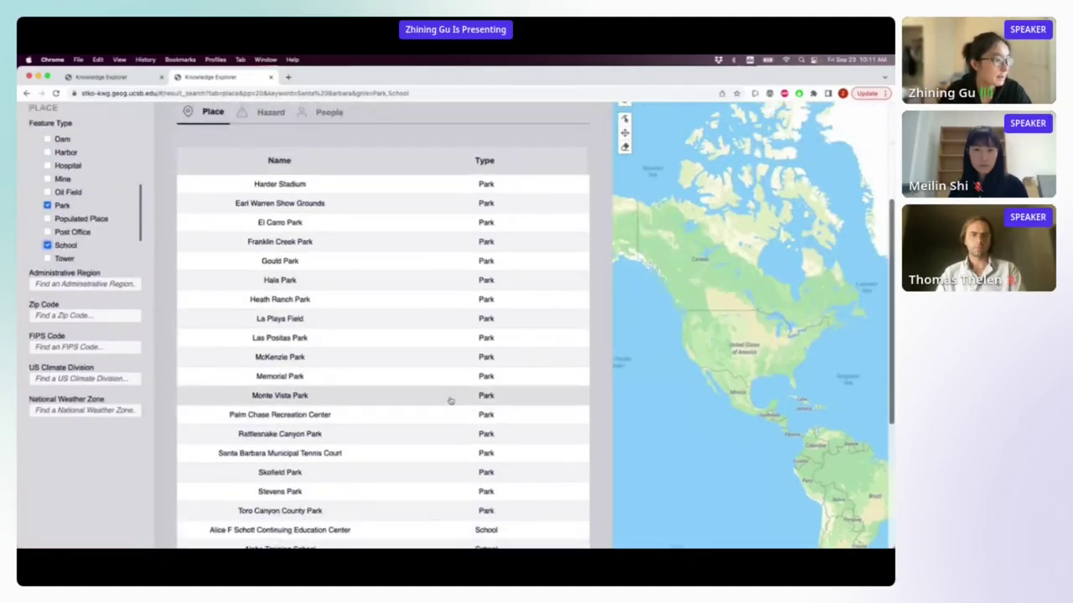
scroll(539, 137, "up", 2)
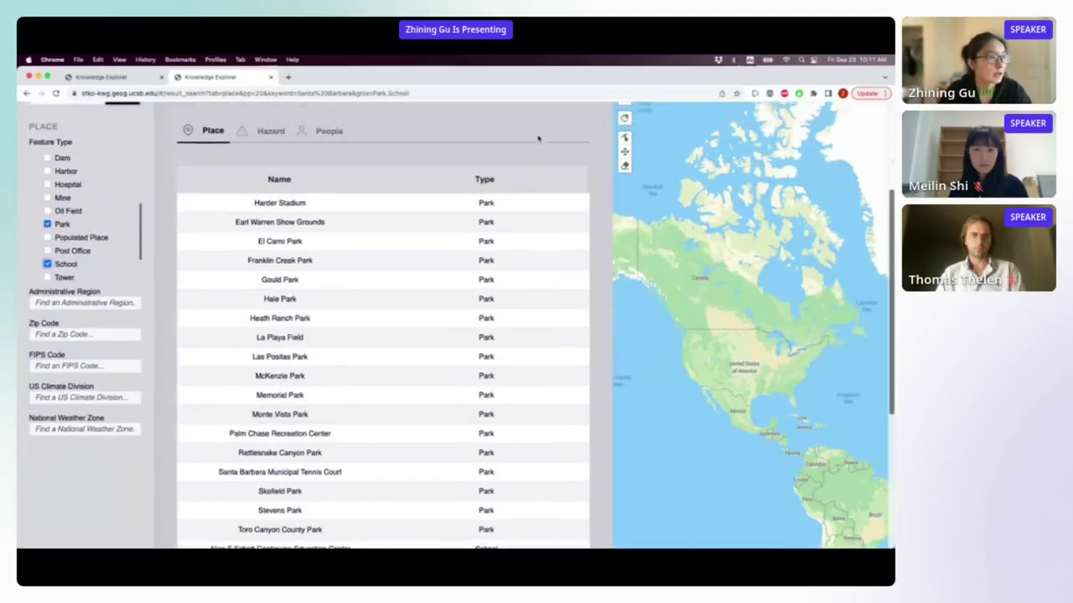
right_click(286, 208)
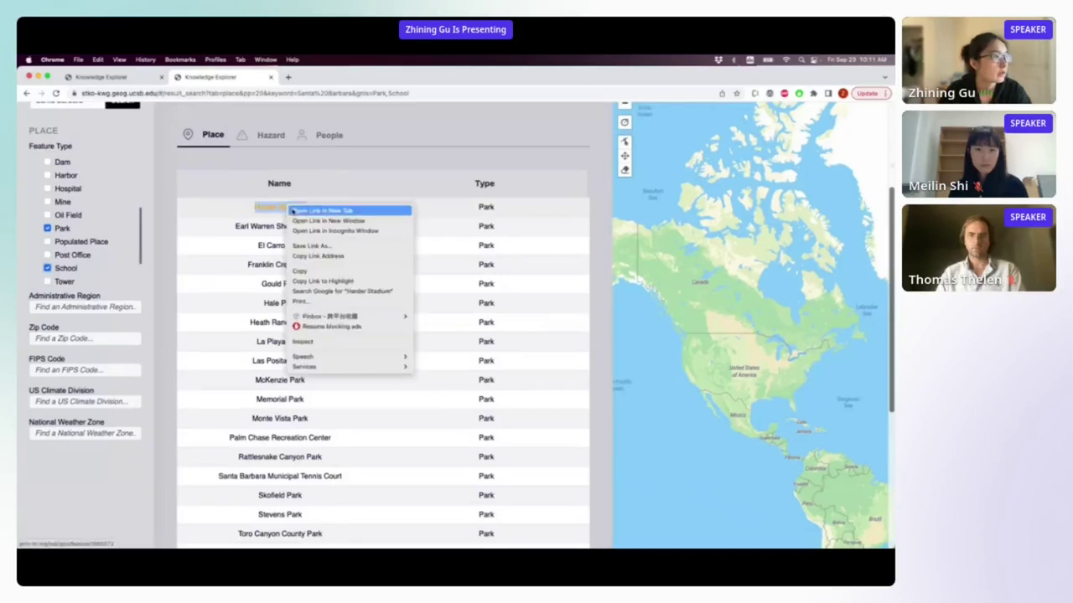
left_click(293, 211)
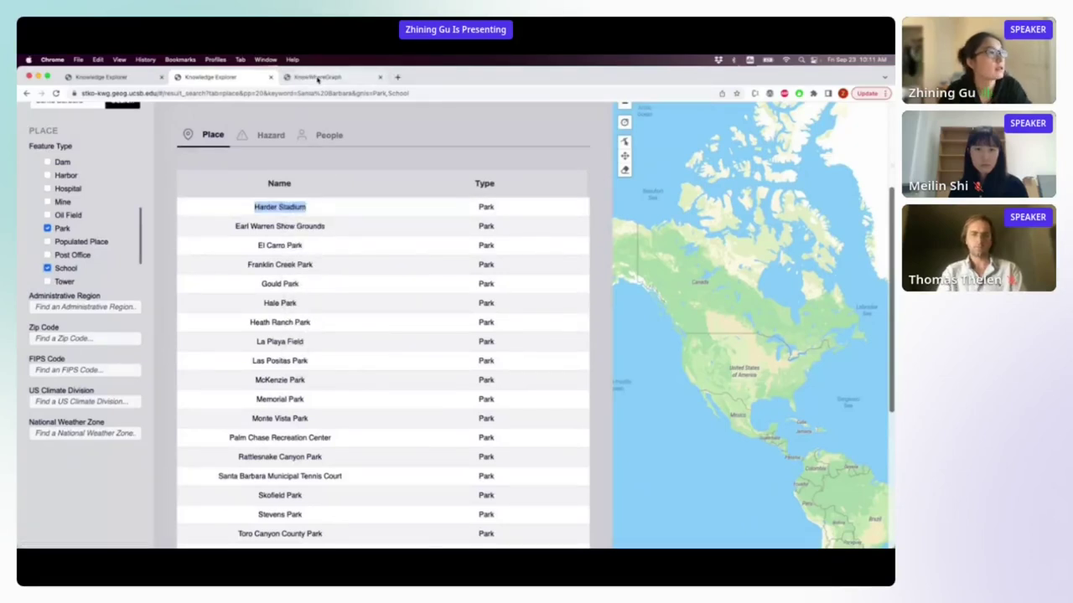
left_click(318, 78)
scroll(143, 211, "down", 1)
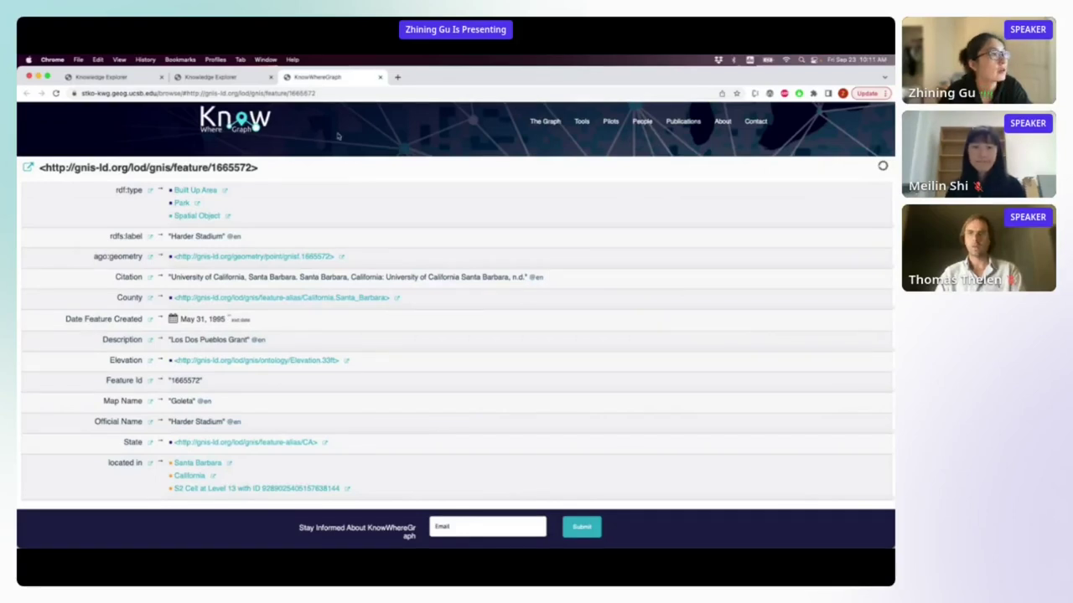
Step: Close the Harder Stadium entity tab
left_click(380, 77)
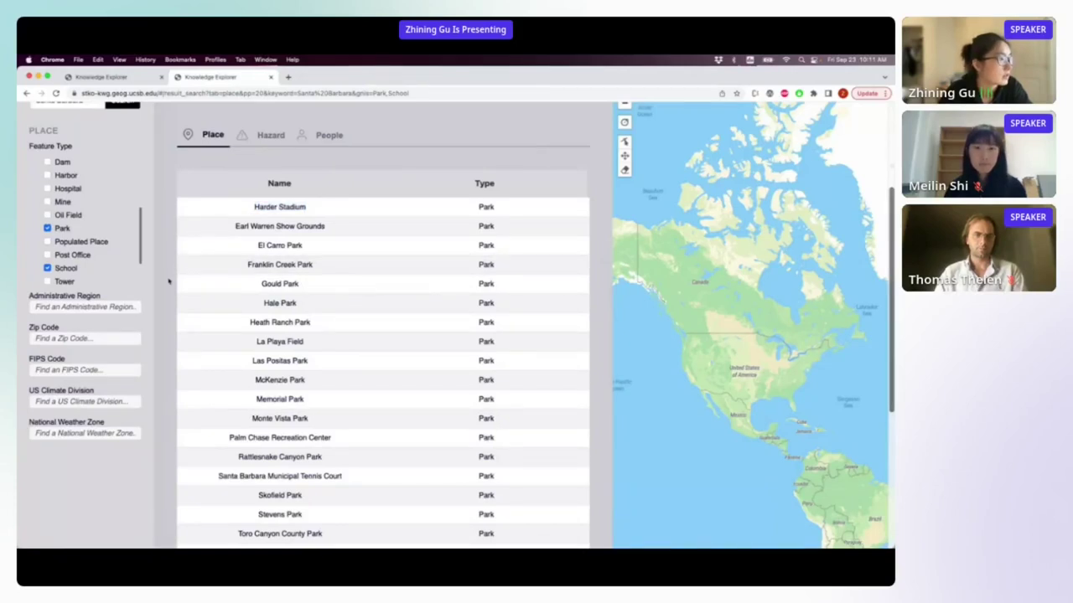
Step: Filter the Park and School results to zip code 93105
left_click(72, 339)
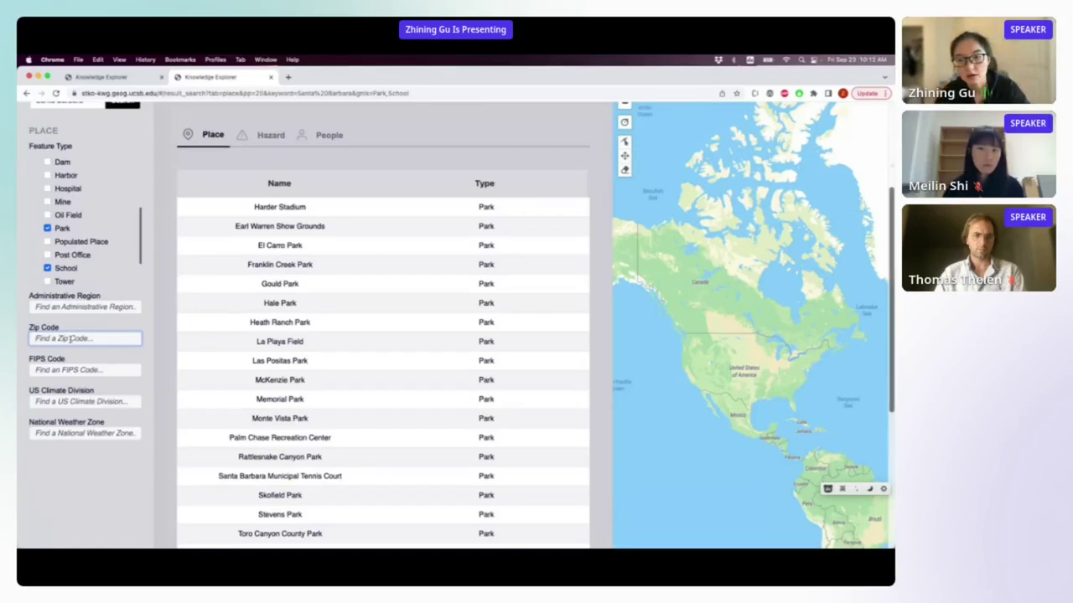
type("93")
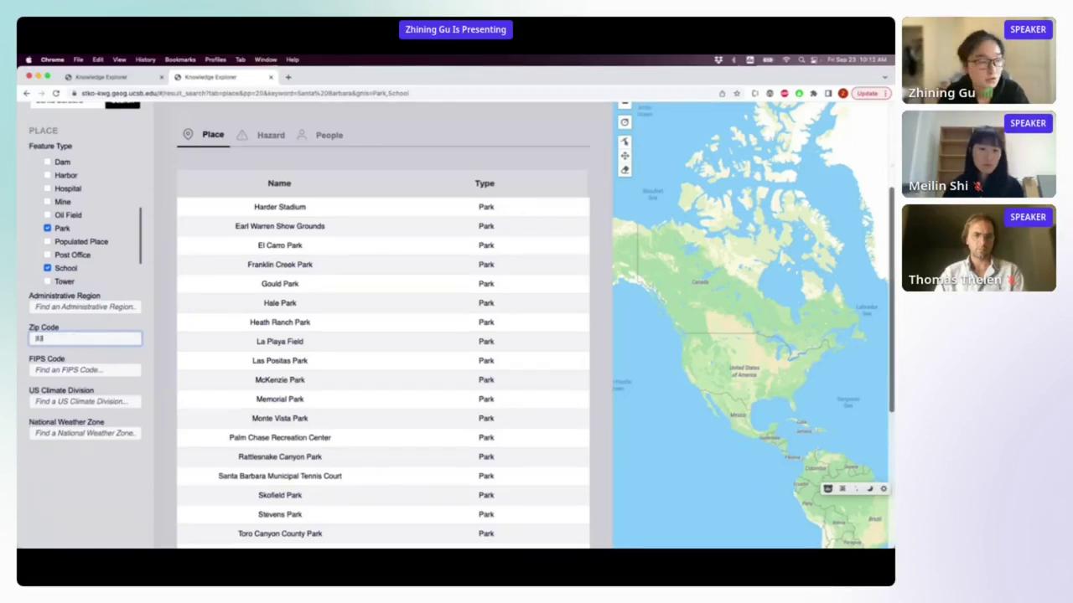
type("10")
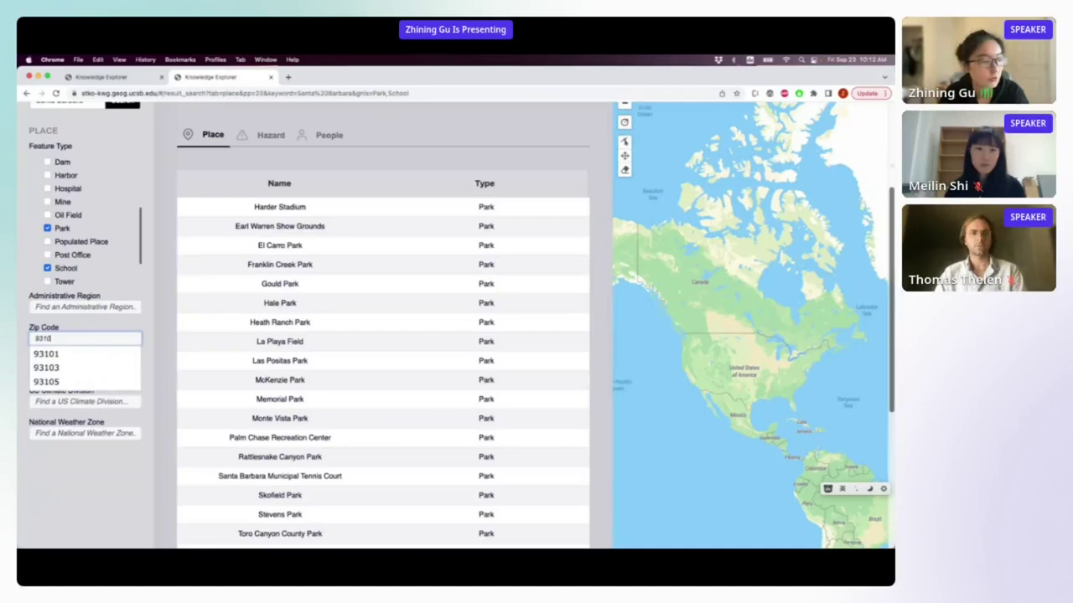
type("5")
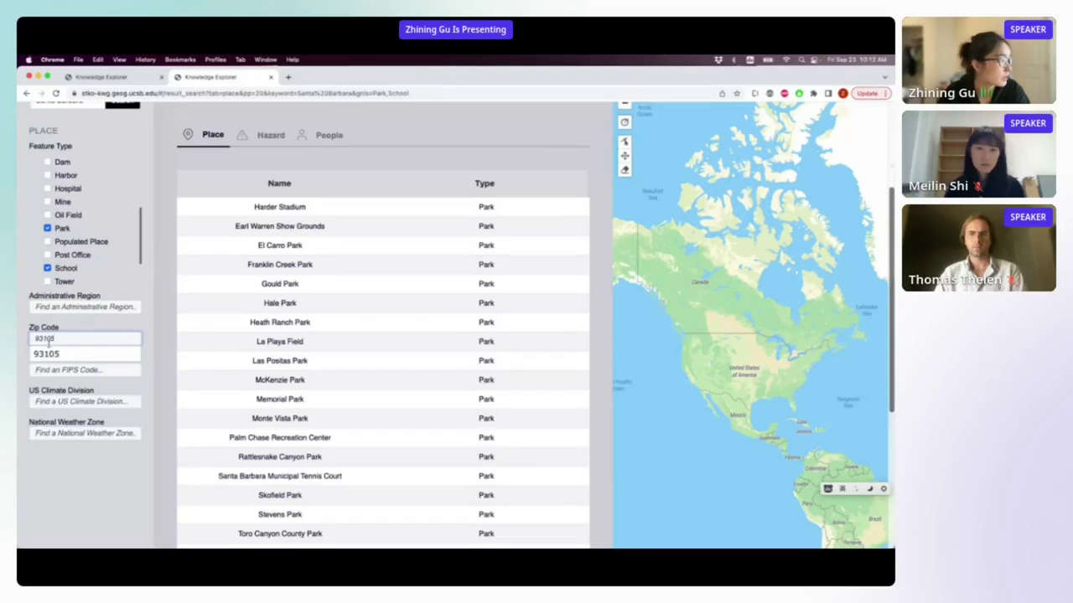
left_click(56, 355)
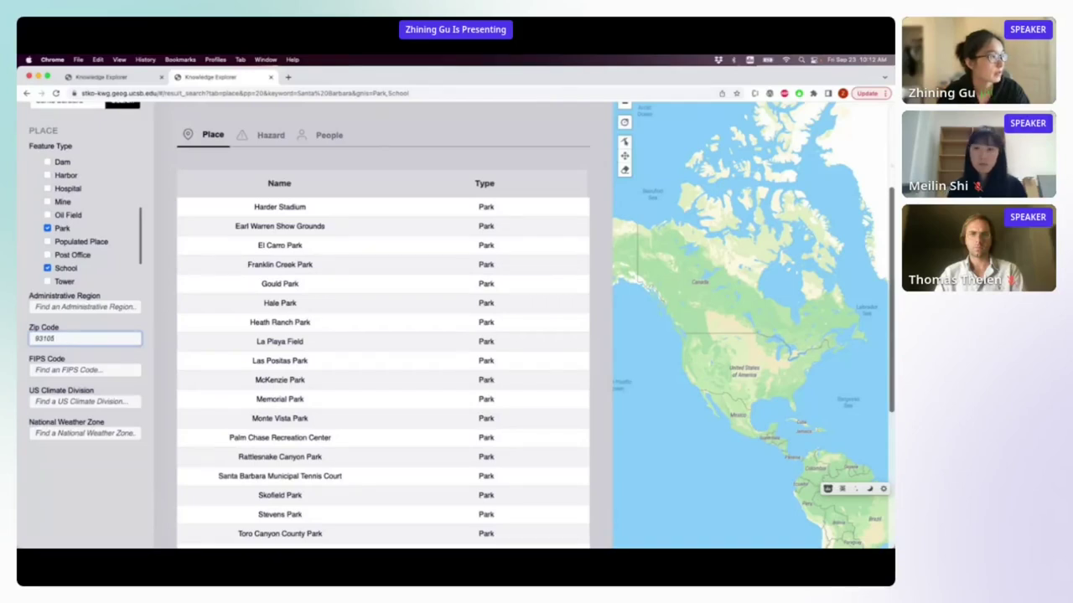
key("Return")
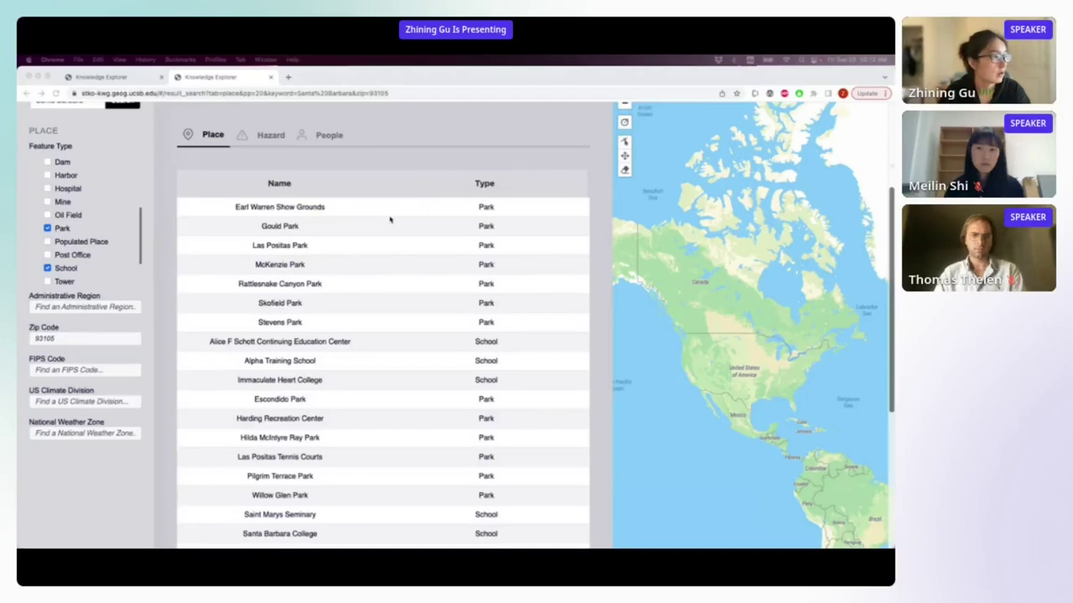
scroll(329, 467, "down", 2)
scroll(393, 253, "up", 2)
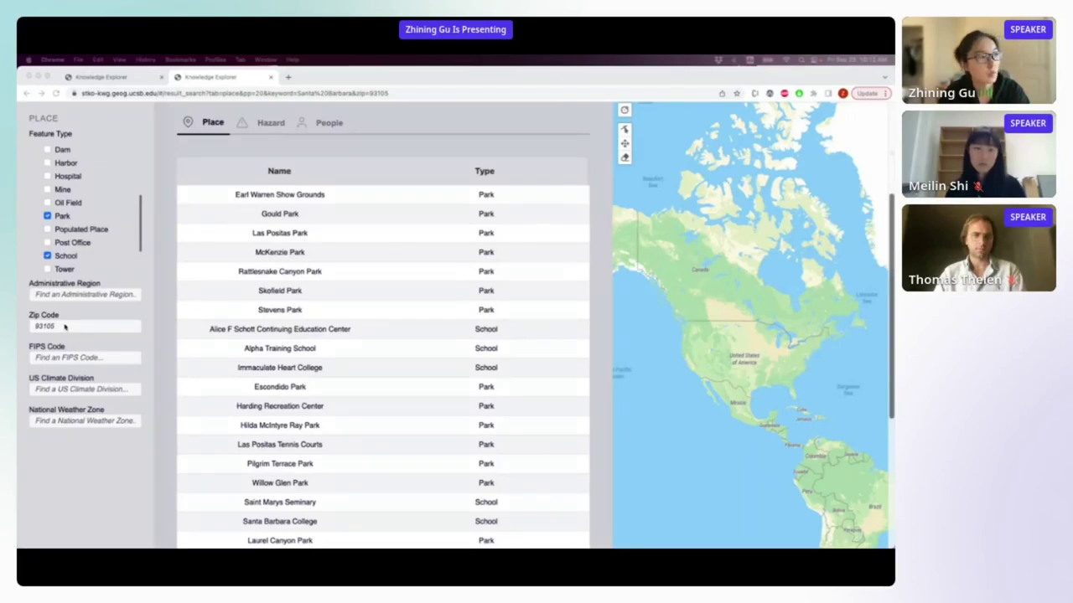
right_click(287, 216)
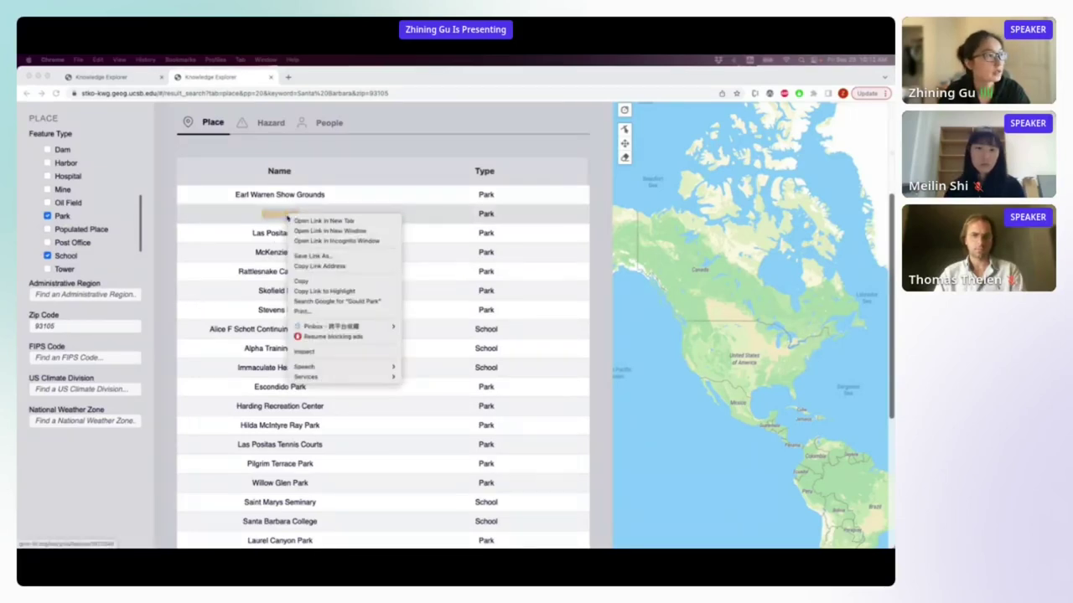
left_click(320, 218)
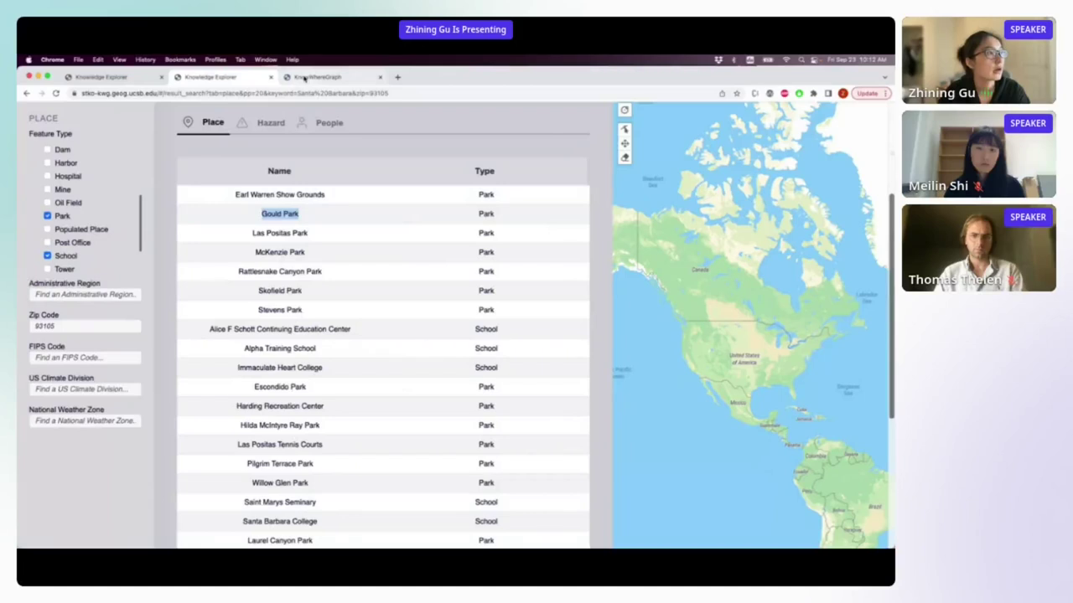
left_click(304, 78)
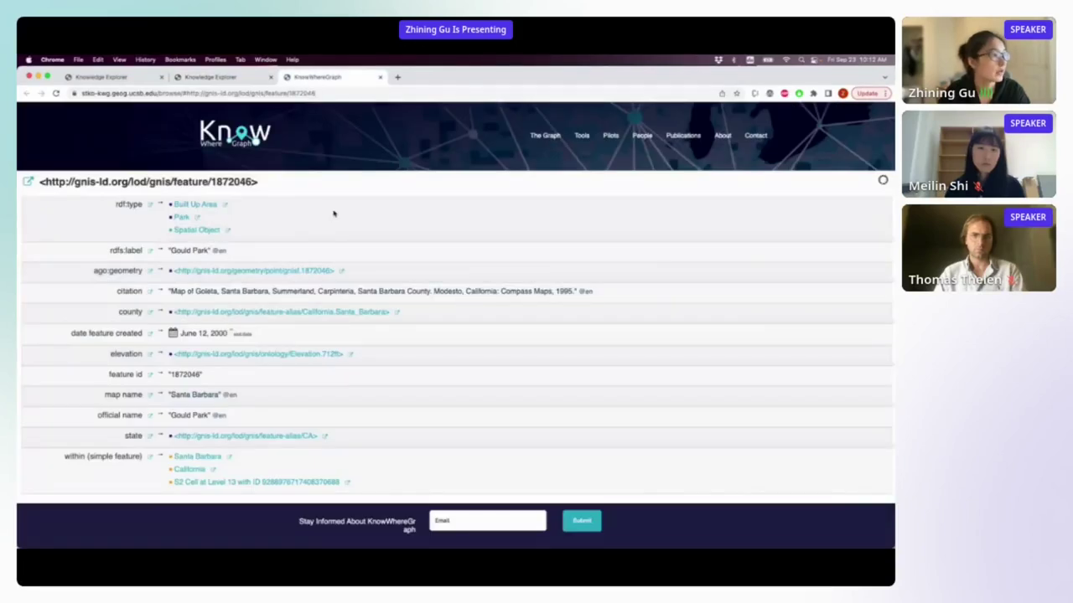
scroll(332, 214, "down", 1)
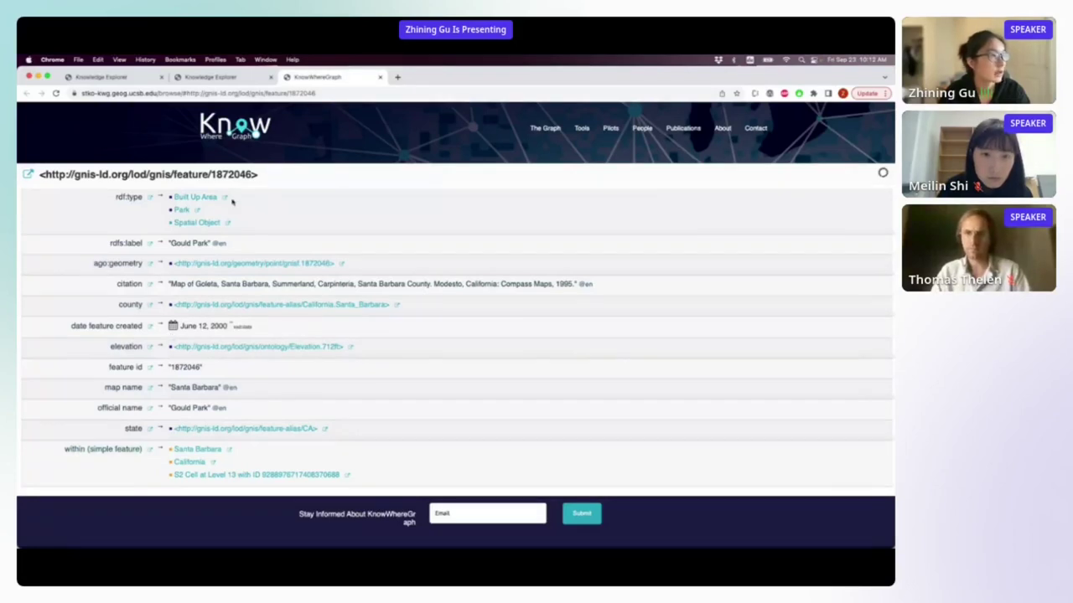
left_click(380, 77)
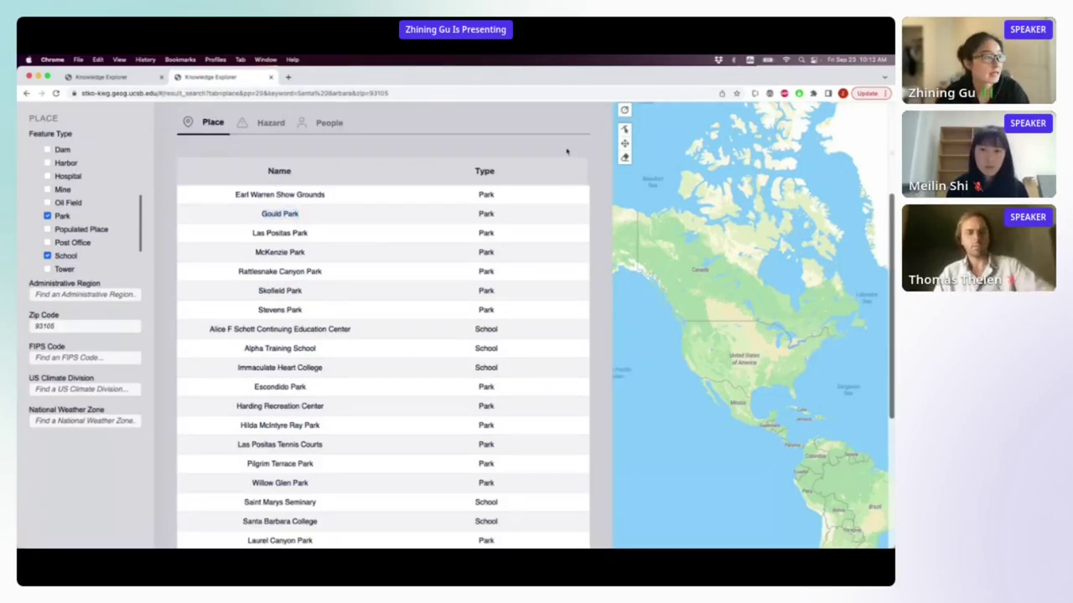
left_click(169, 173)
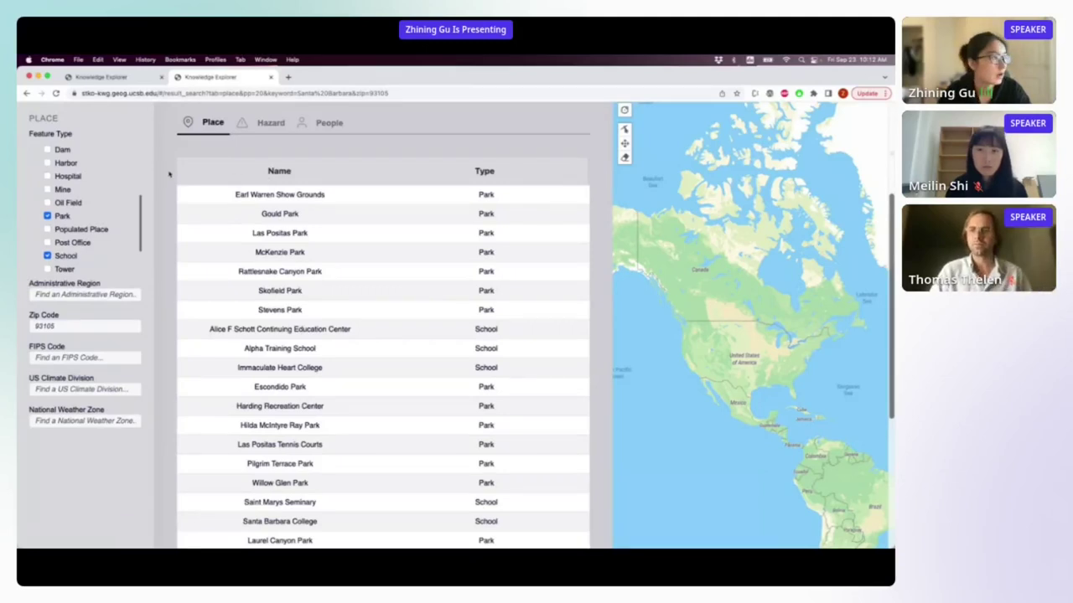
Step: Clear the 'Santa Barbara' text from the keyword search box
scroll(126, 209, "up", 3)
left_click_drag(88, 267, 17, 267)
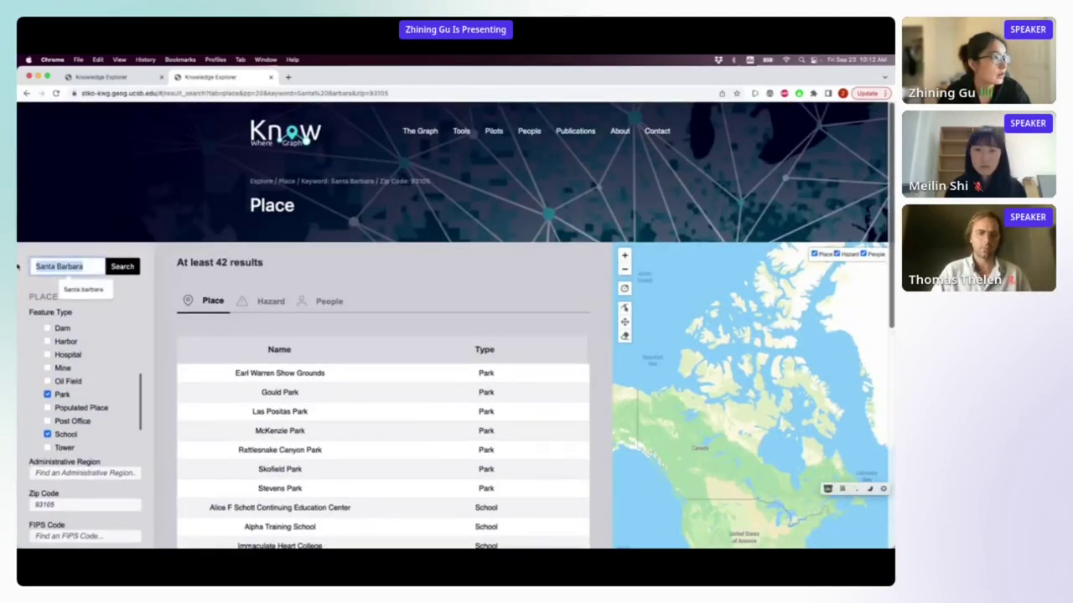
key("BackSpace")
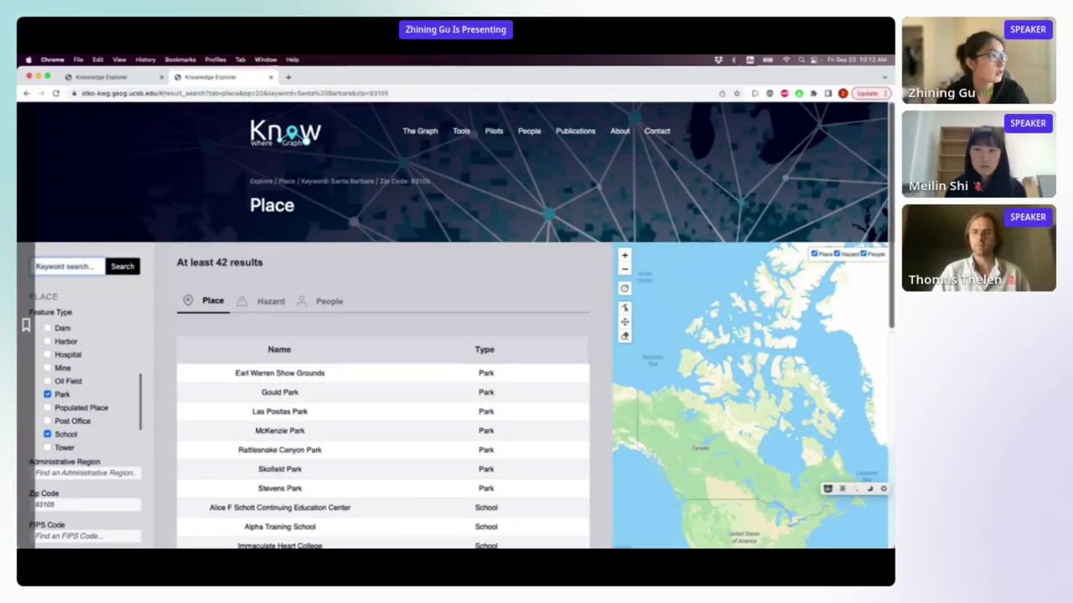
left_click(57, 293)
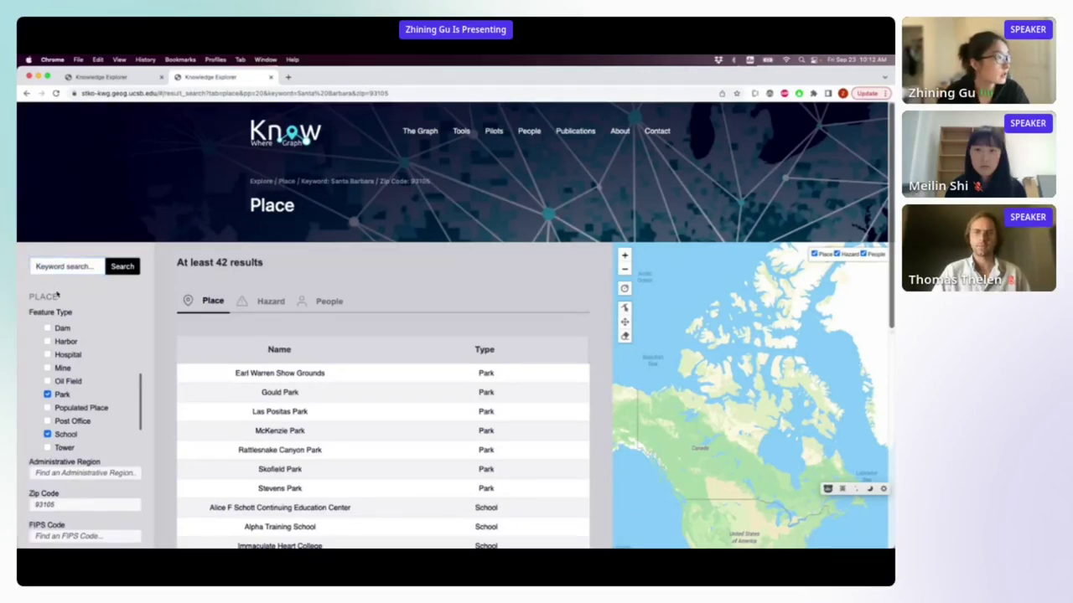
Step: Switch to the Hazard results and browse the hail events listed
scroll(252, 285, "down", 1)
left_click(264, 284)
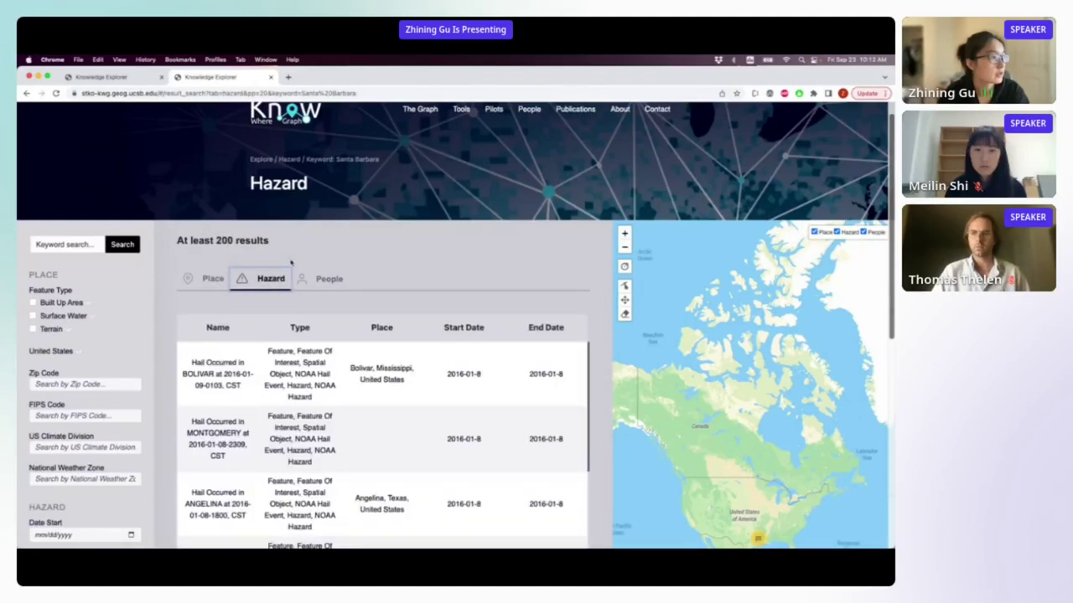
scroll(270, 281, "down", 2)
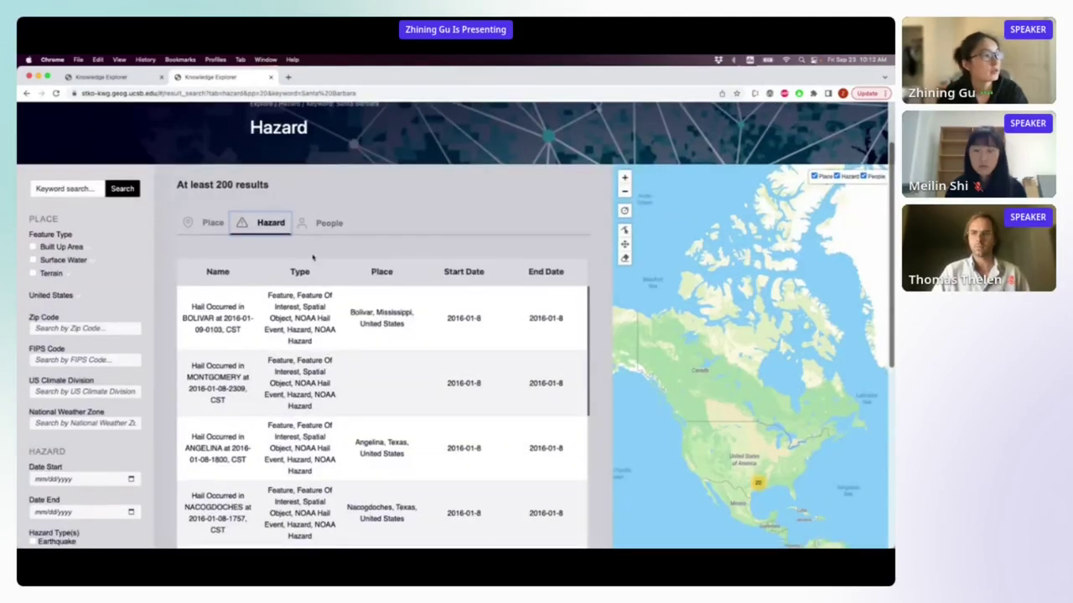
scroll(312, 257, "down", 2)
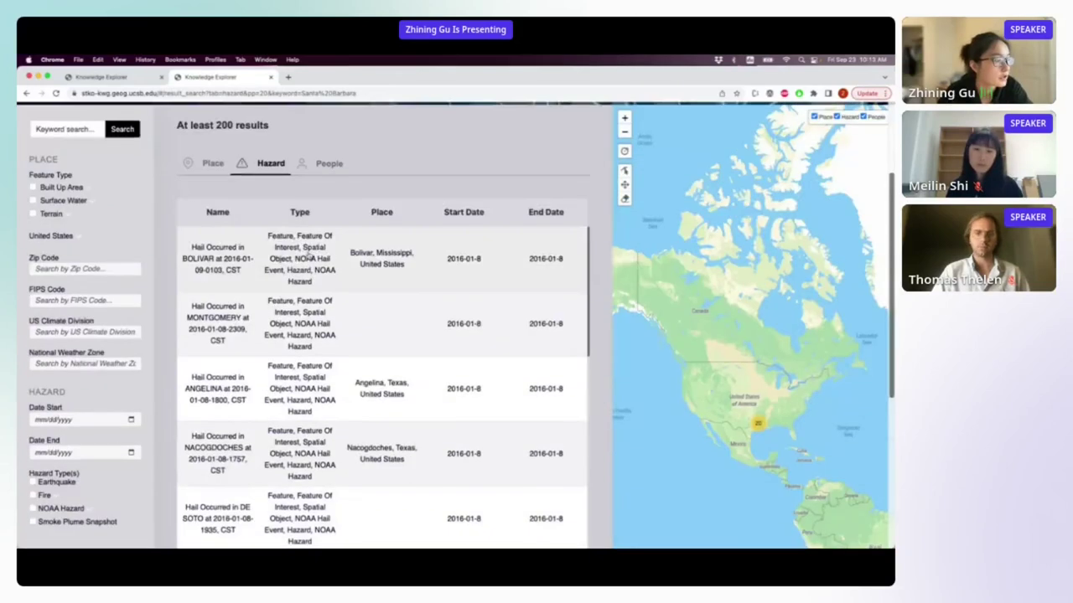
scroll(331, 218, "down", 3)
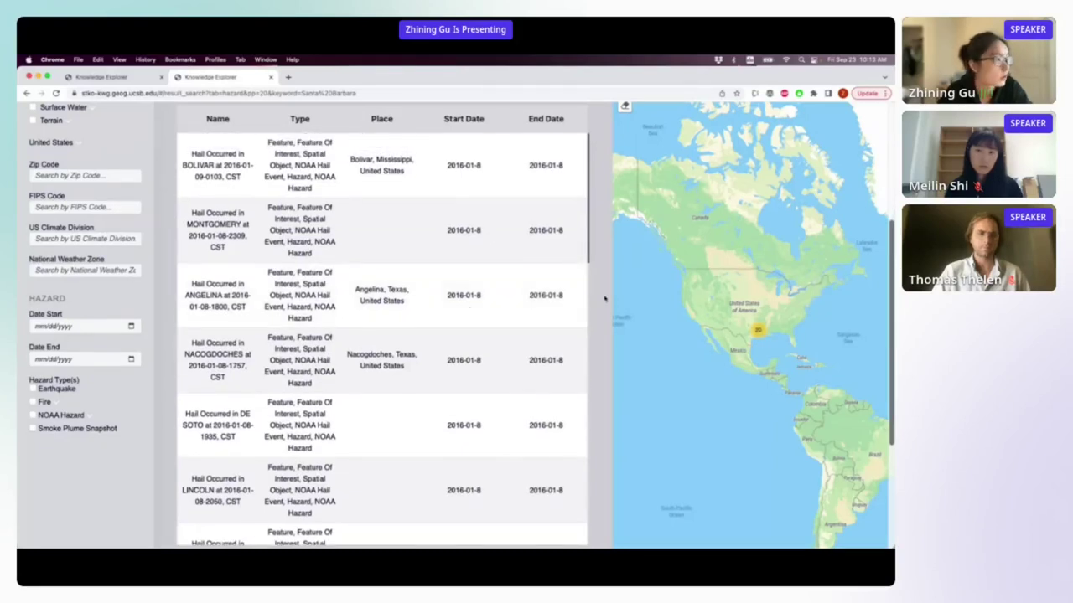
scroll(604, 298, "up", 1)
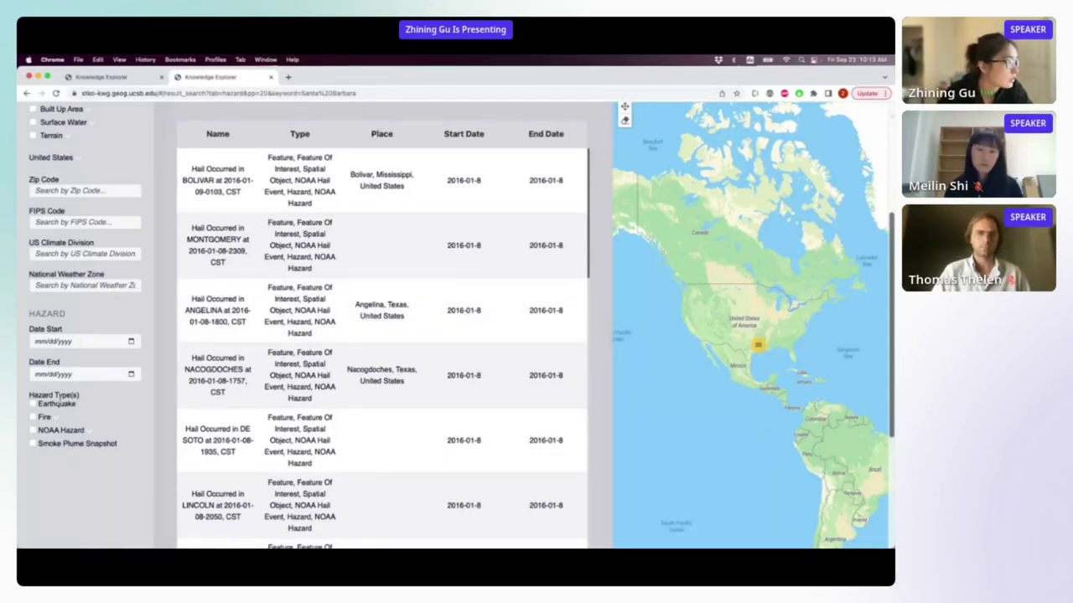
Step: Expand the Fire hazard types and tick MTBS Fire to list unnamed MTBS fires in Kansas
left_click(54, 421)
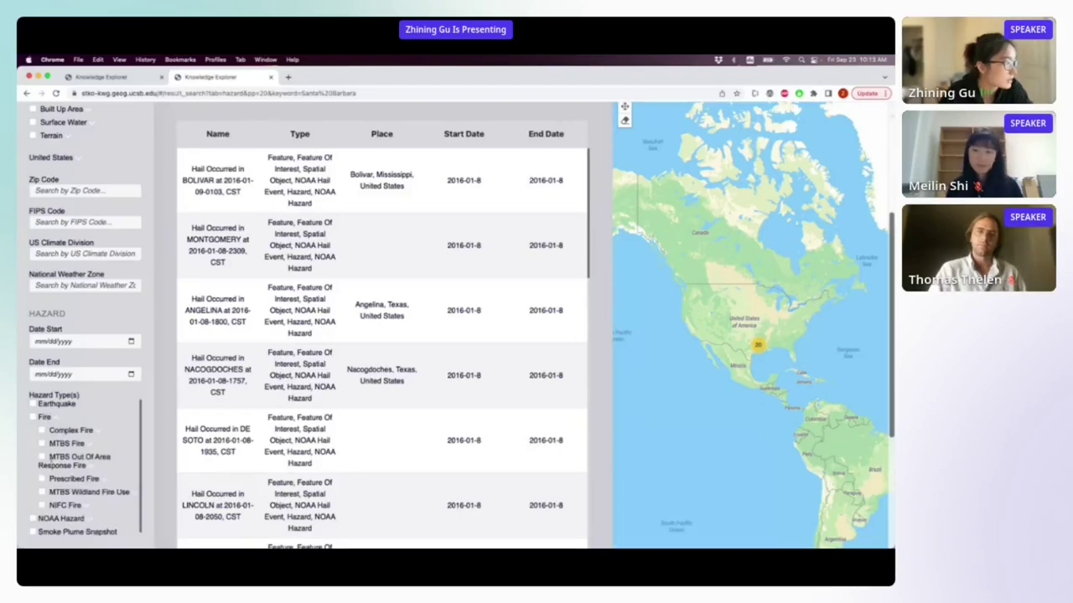
scroll(146, 444, "down", 2)
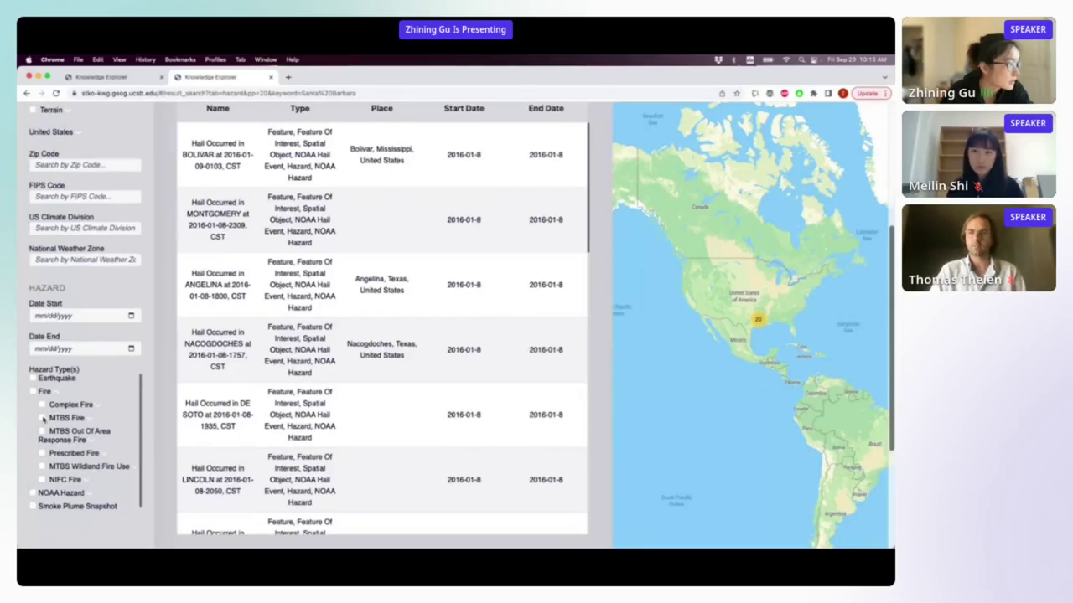
left_click(42, 418)
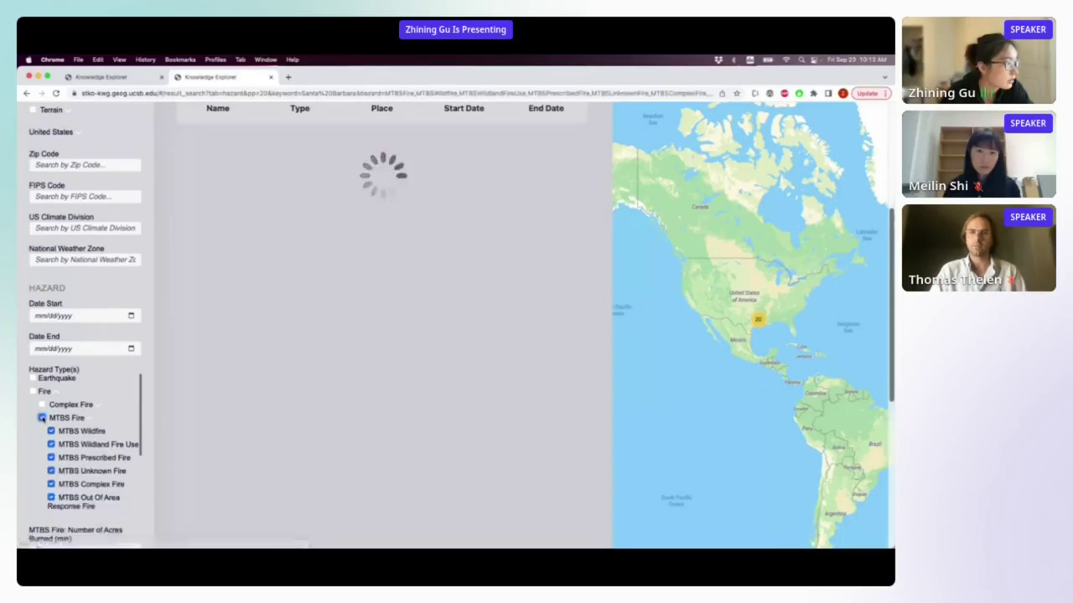
scroll(73, 457, "down", 1)
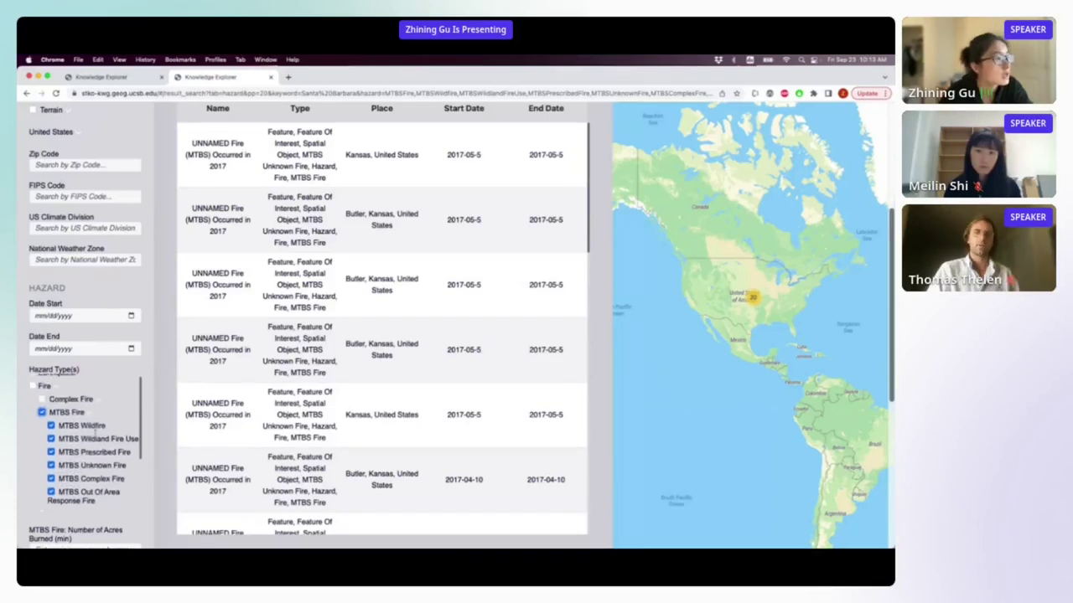
scroll(121, 280, "up", 3)
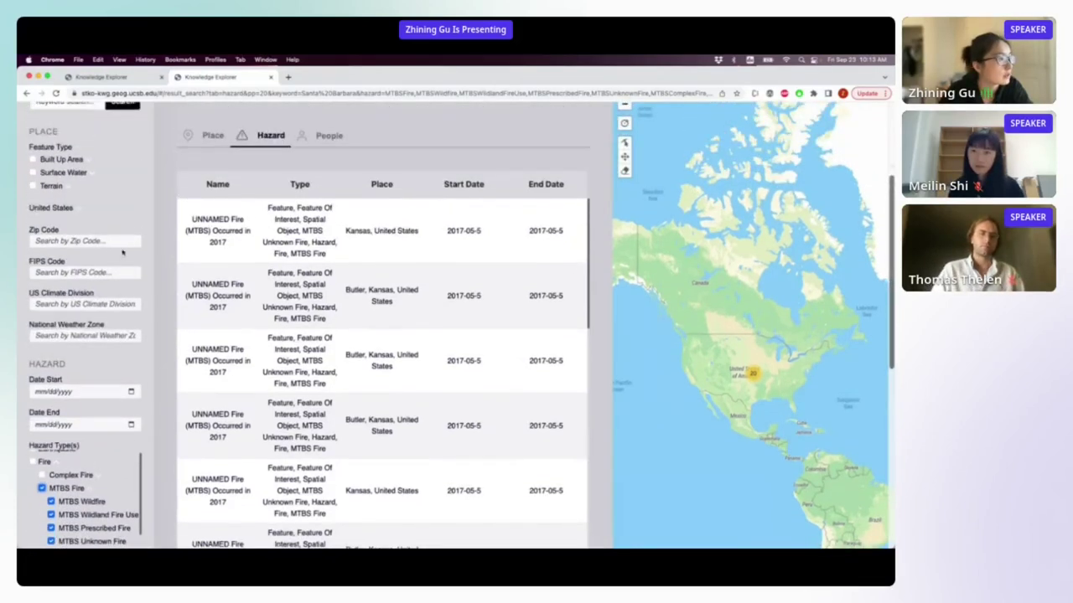
scroll(164, 243, "up", 1)
scroll(170, 231, "down", 3)
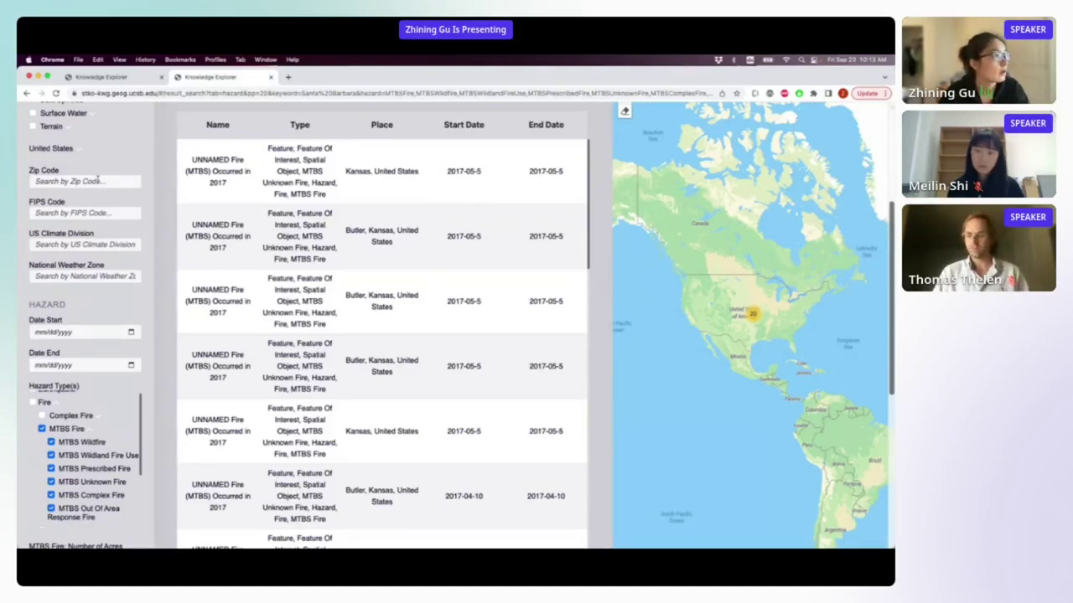
left_click(98, 180)
Step: Filter hazards to zip code 93105, listing Santa Barbara fires such as REY and WHITE
type("93105")
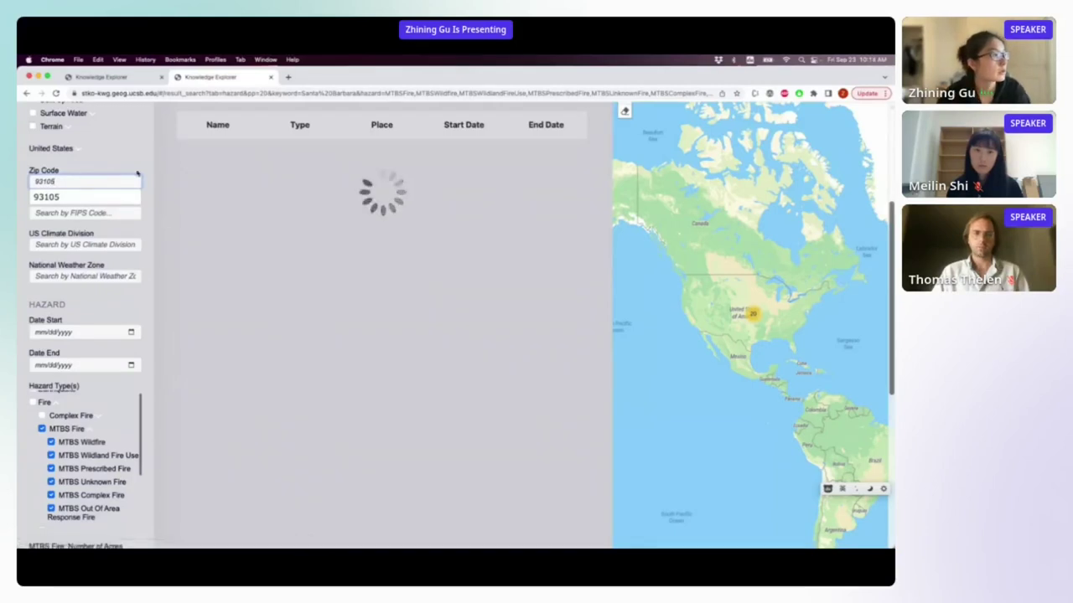
scroll(151, 183, "up", 3)
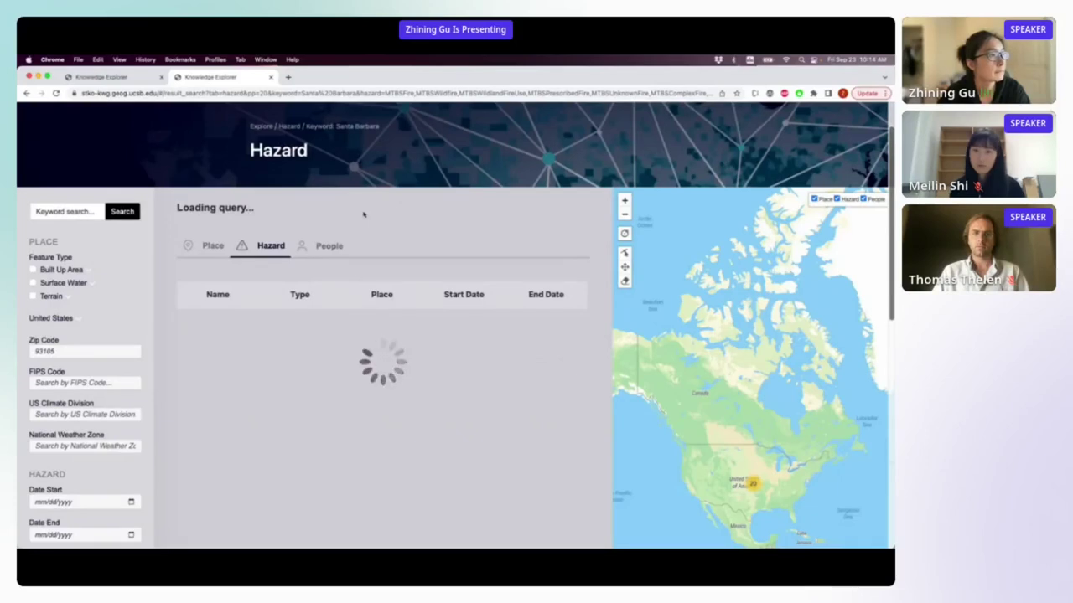
scroll(363, 214, "down", 3)
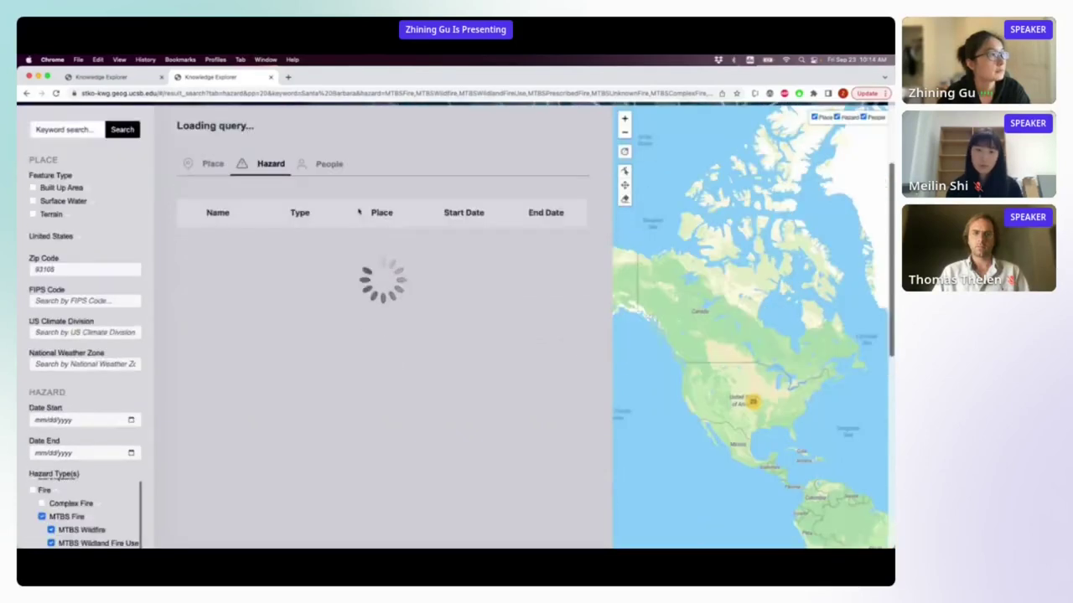
scroll(381, 163, "down", 1)
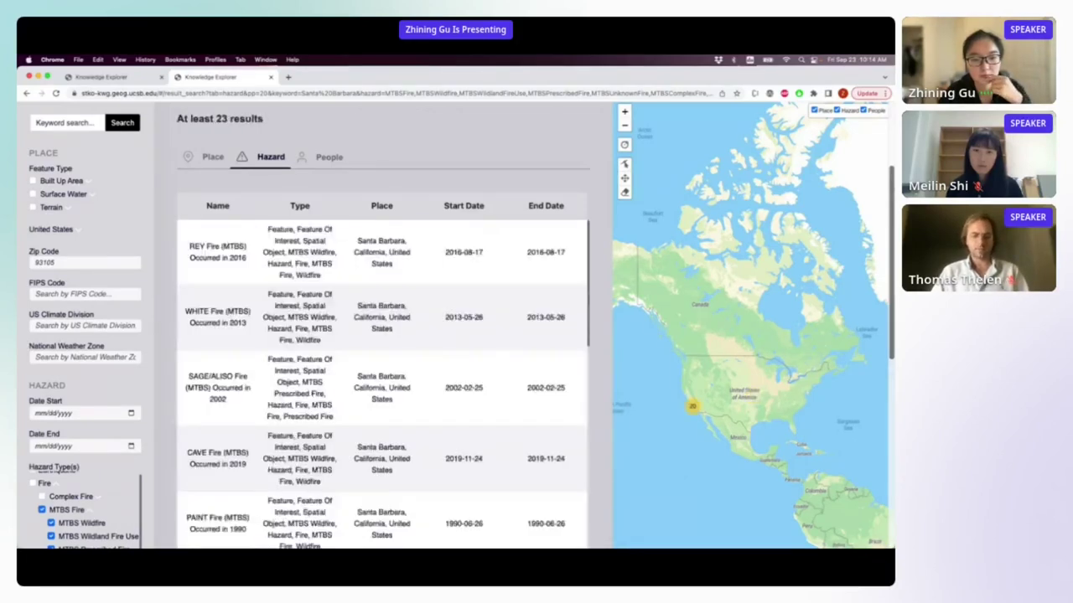
scroll(606, 180, "down", 1)
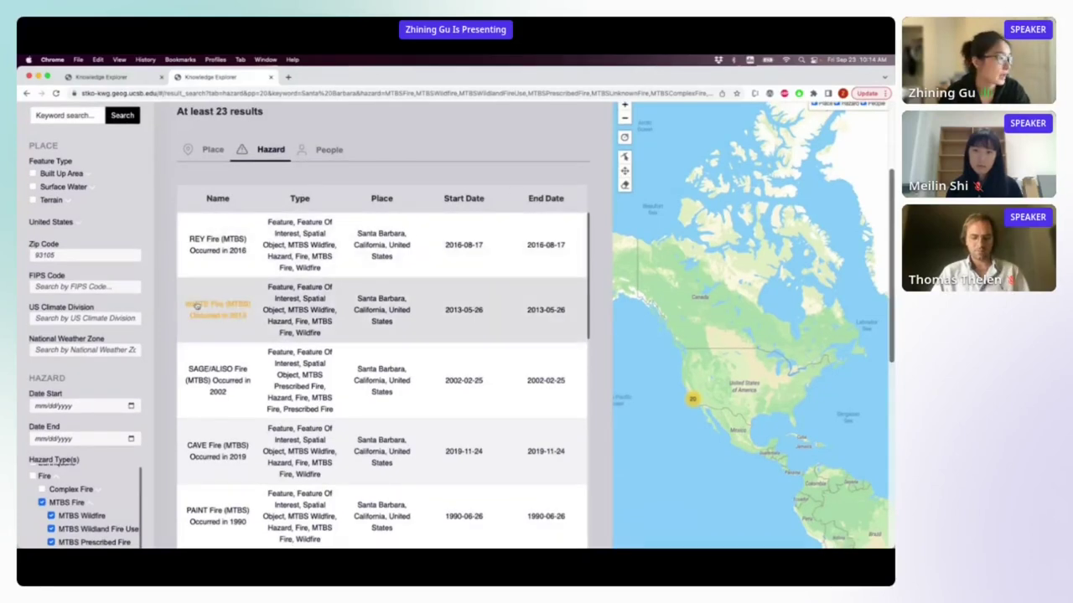
scroll(173, 347, "down", 2)
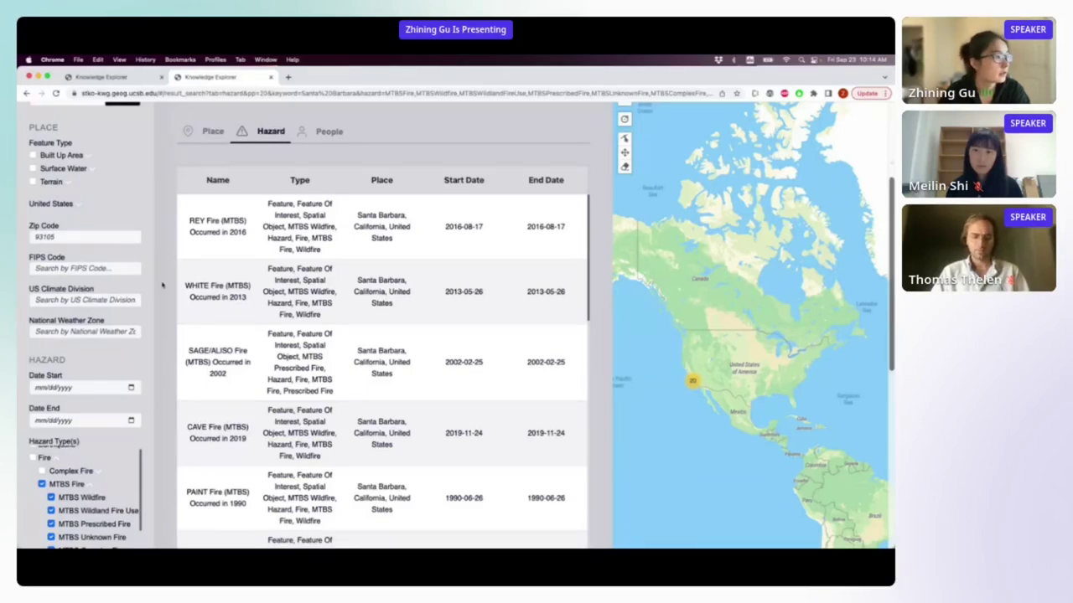
right_click(199, 290)
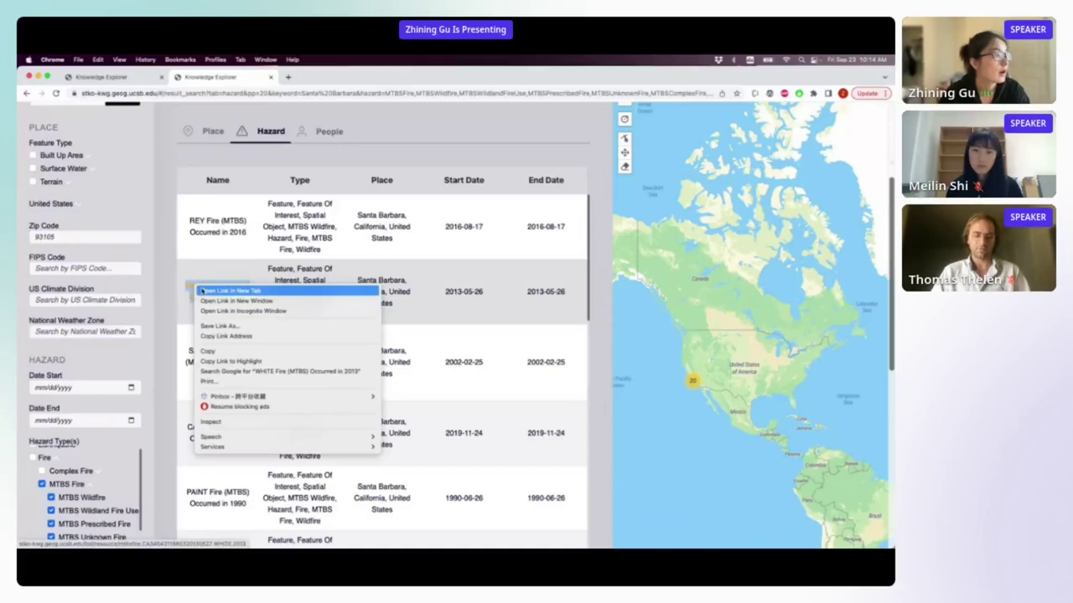
left_click(201, 290)
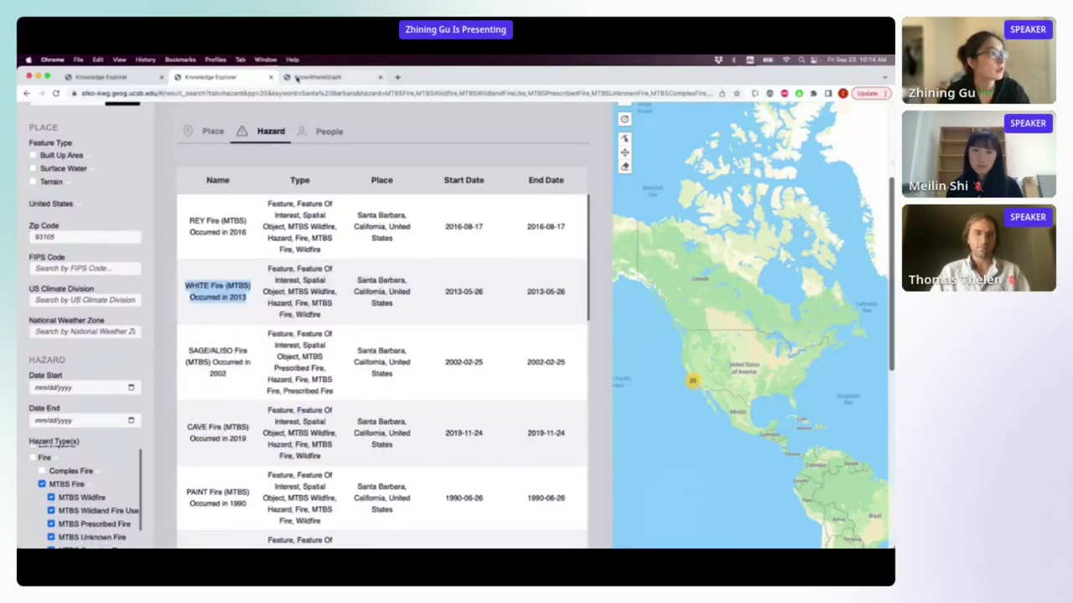
left_click(298, 77)
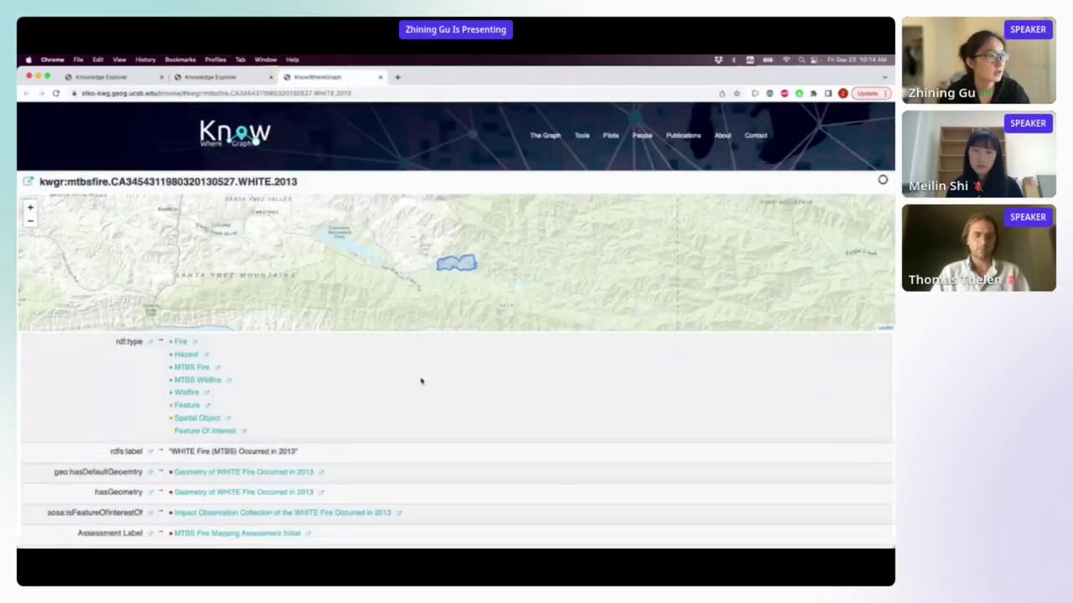
scroll(420, 381, "down", 1)
double_click(484, 243)
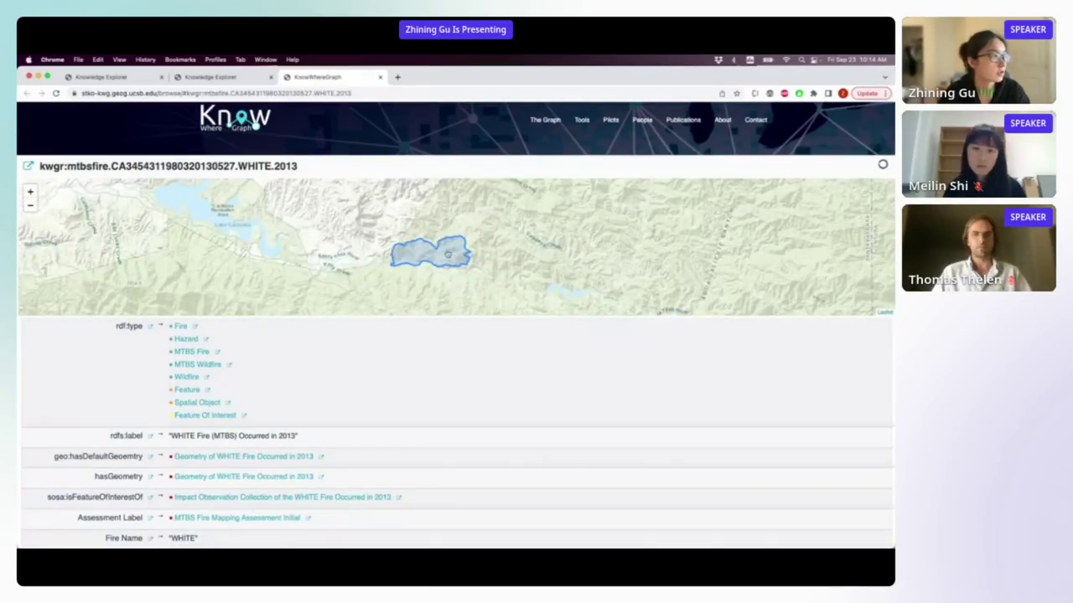
scroll(390, 356, "down", 1)
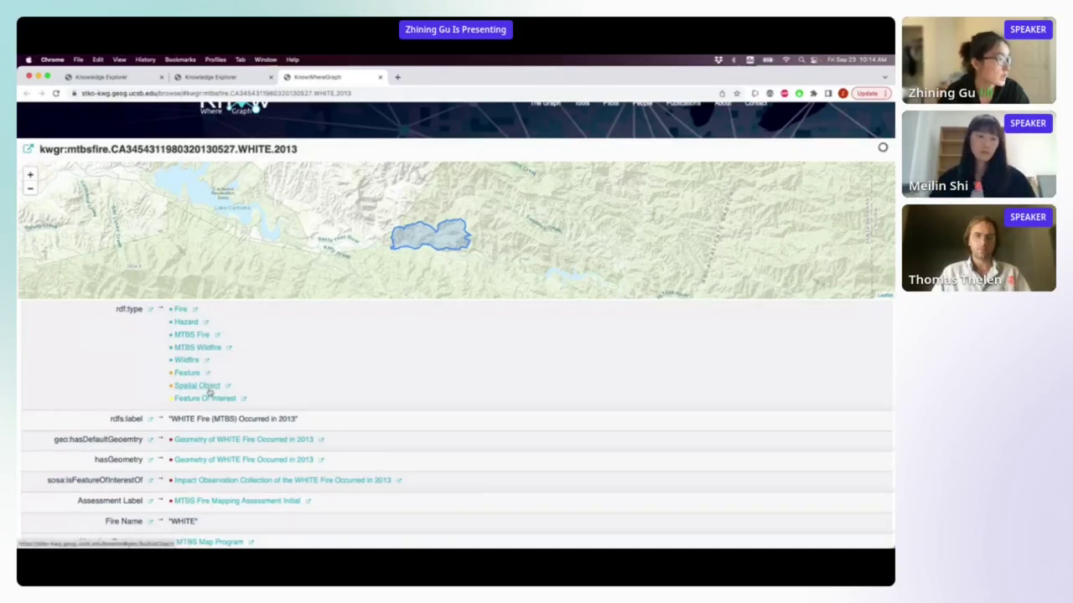
scroll(319, 394, "down", 5)
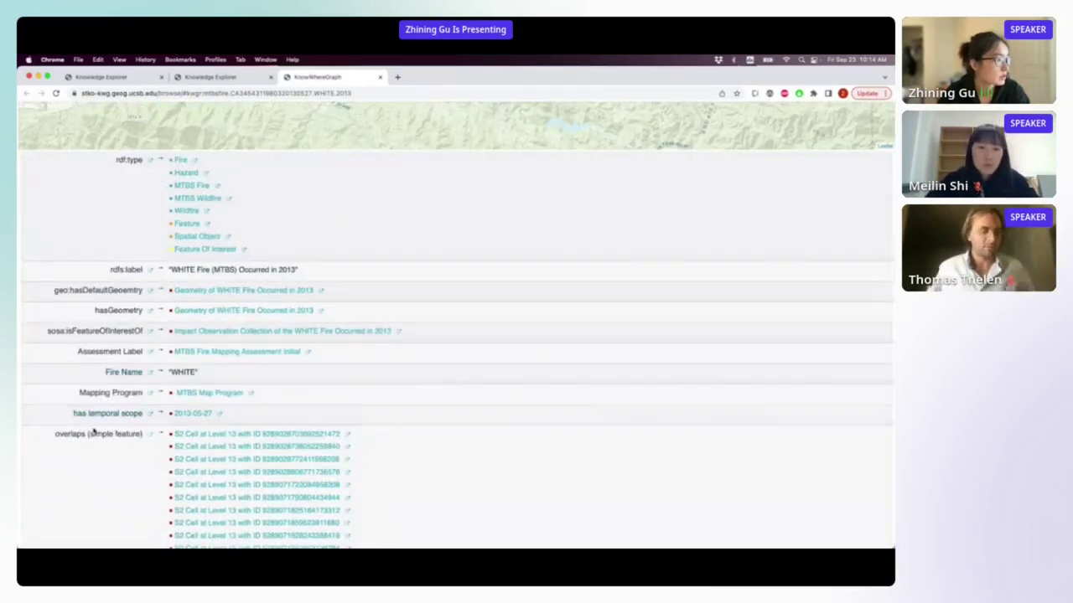
scroll(94, 431, "down", 3)
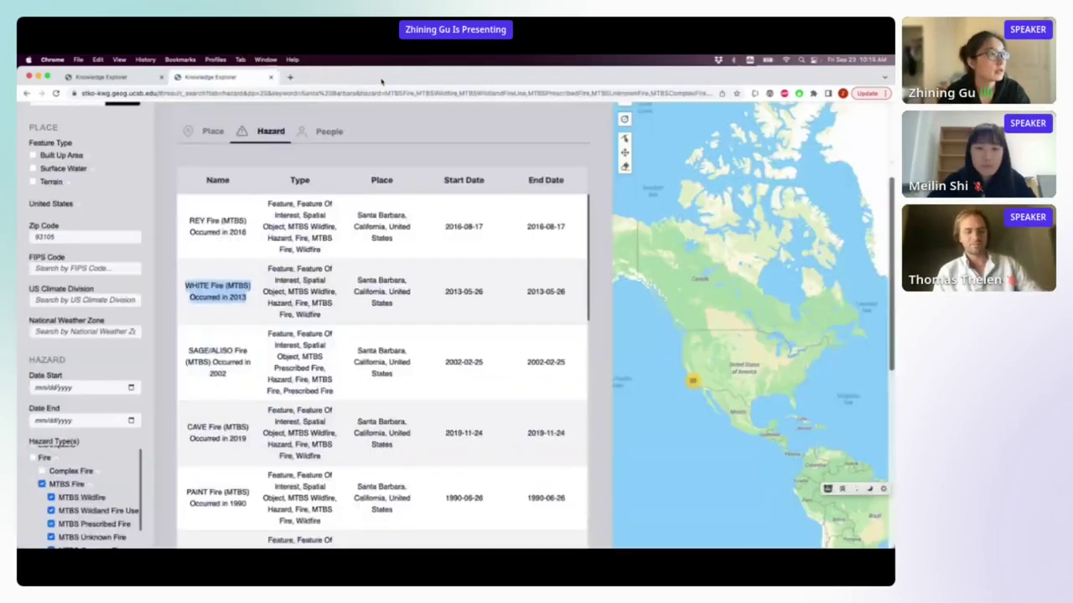
left_click(380, 77)
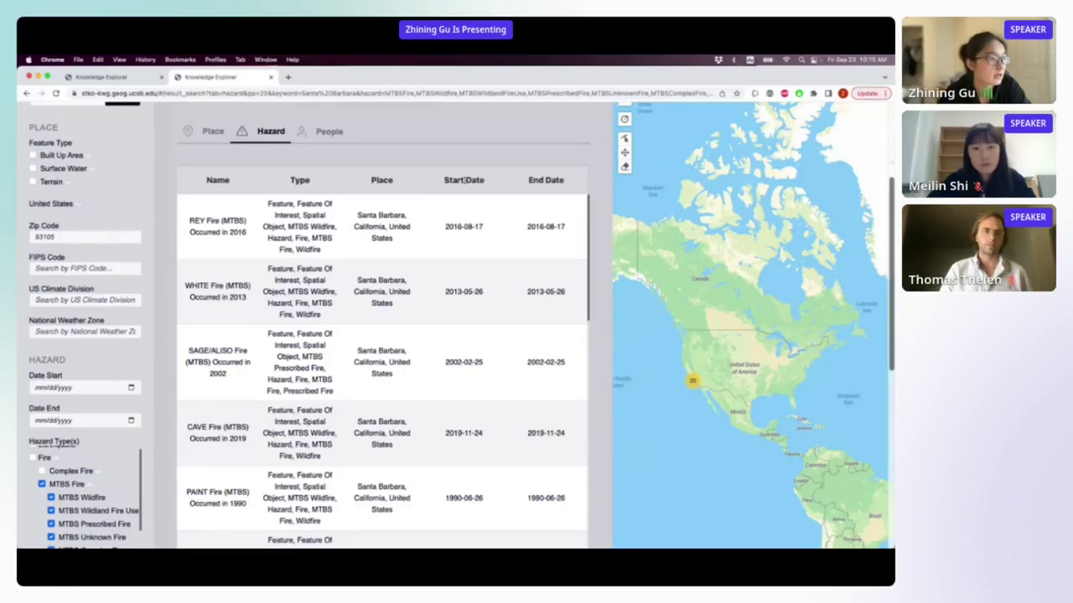
Step: Switch Knowledge Explorer's results to People, showing at least 47 experts
scroll(463, 179, "down", 1)
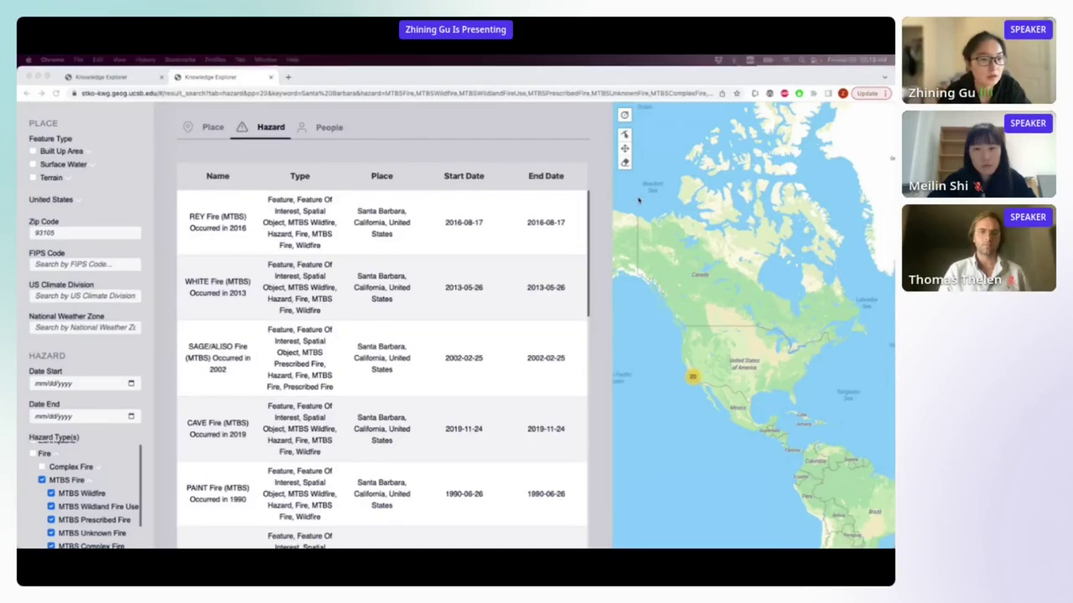
scroll(342, 155, "up", 2)
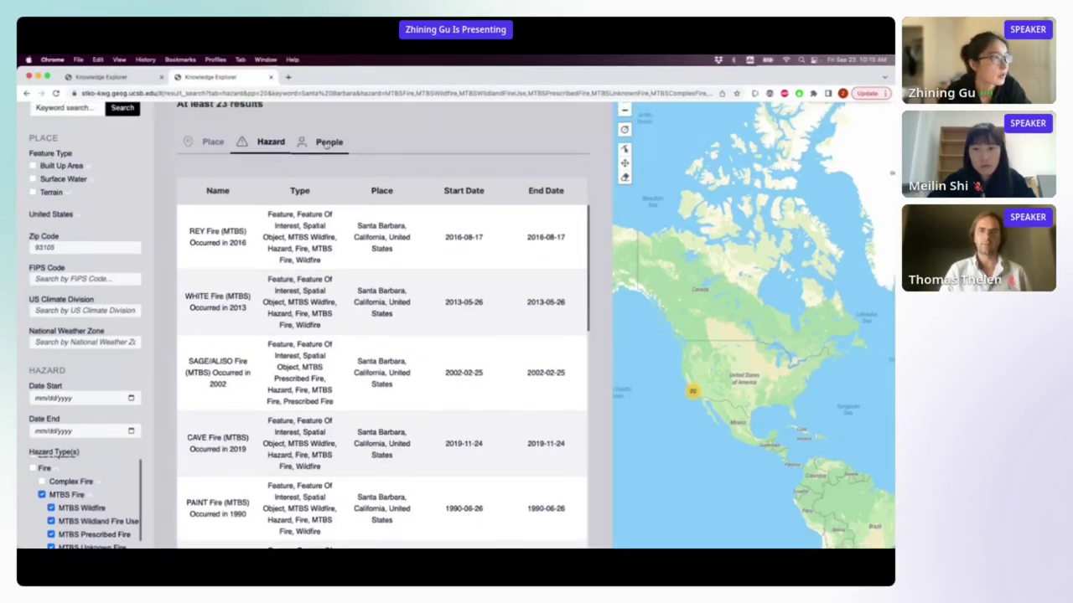
left_click(327, 143)
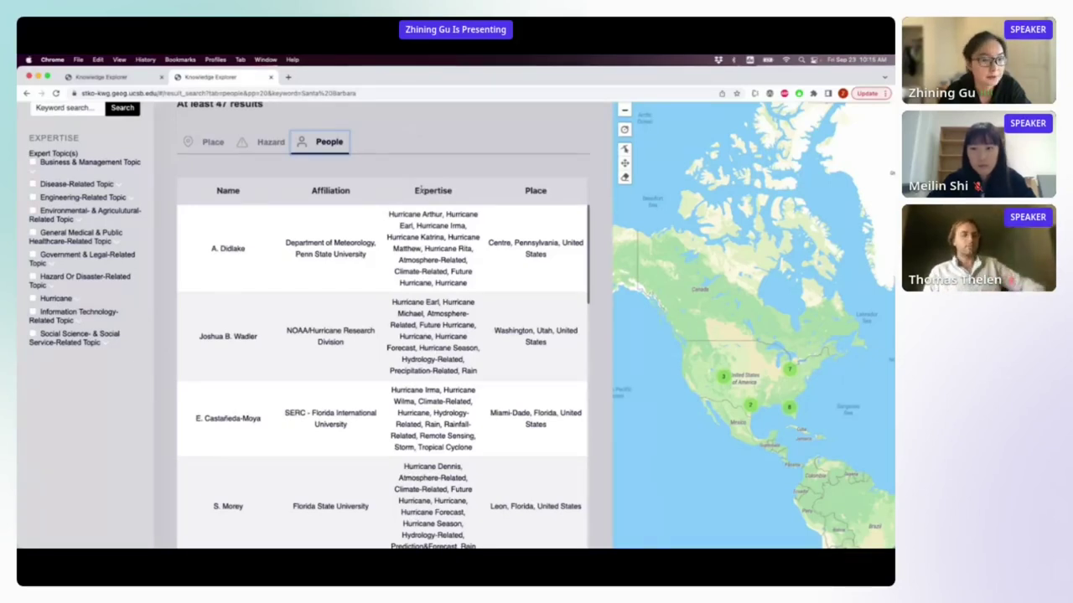
Step: Filter the People results to Disease-Related Topic expertise, narrowing them to 33
scroll(420, 191, "down", 1)
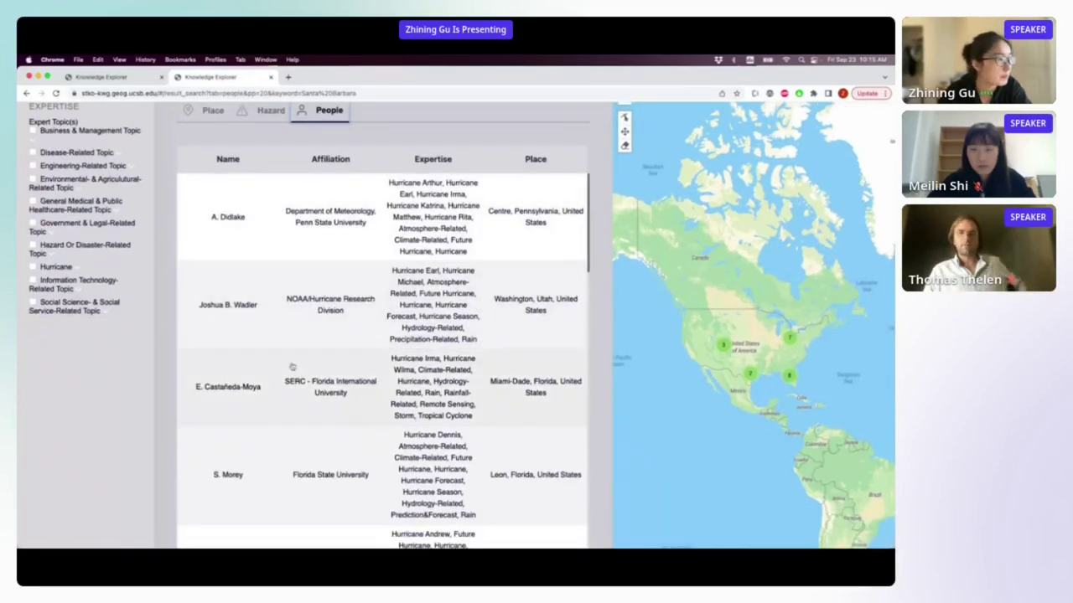
scroll(162, 372, "up", 3)
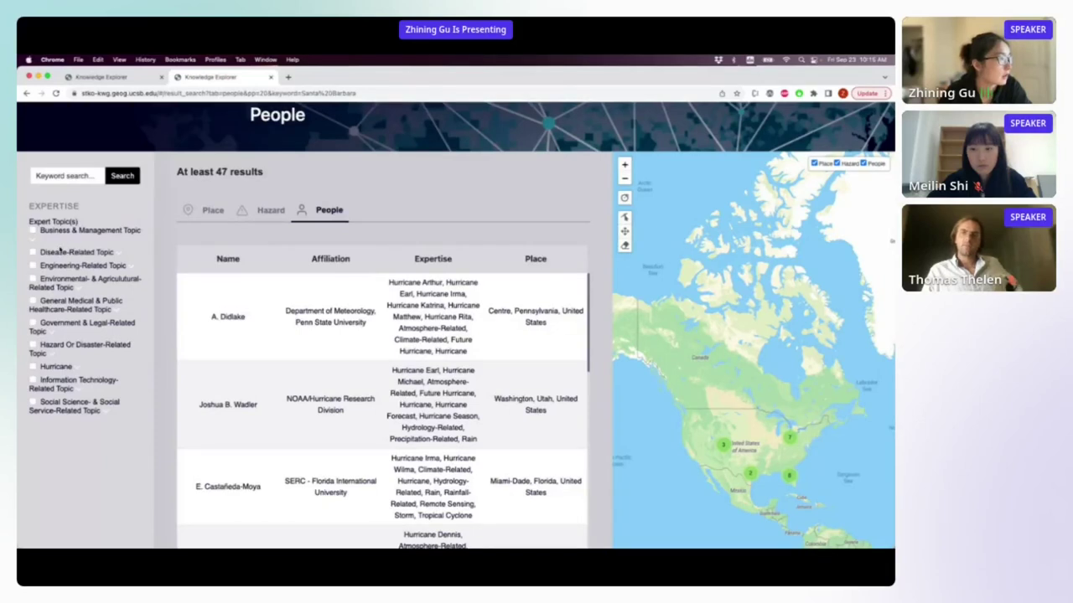
scroll(42, 234, "down", 1)
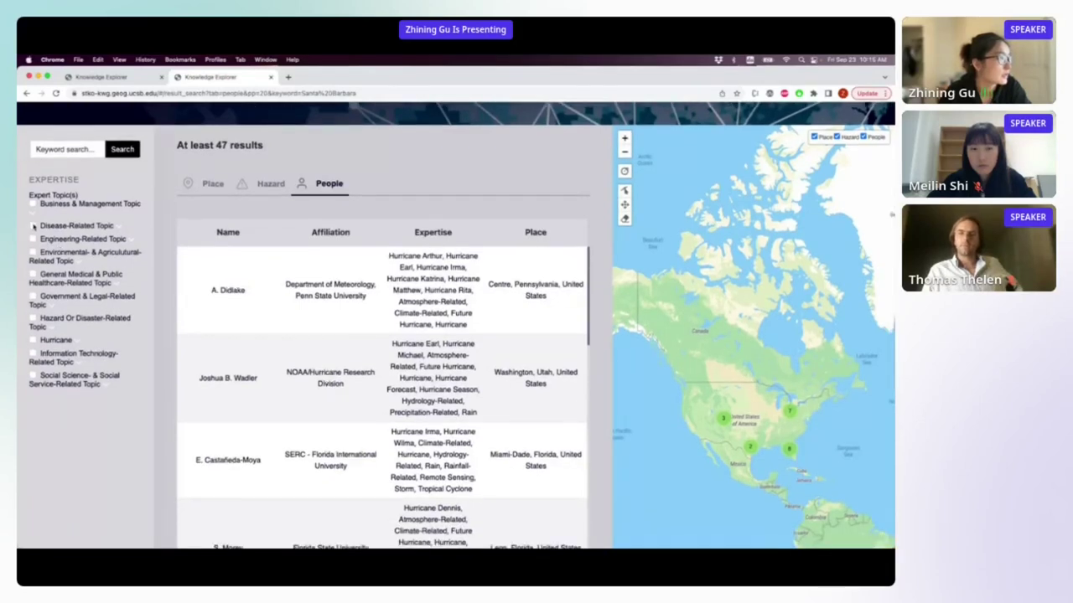
left_click(33, 225)
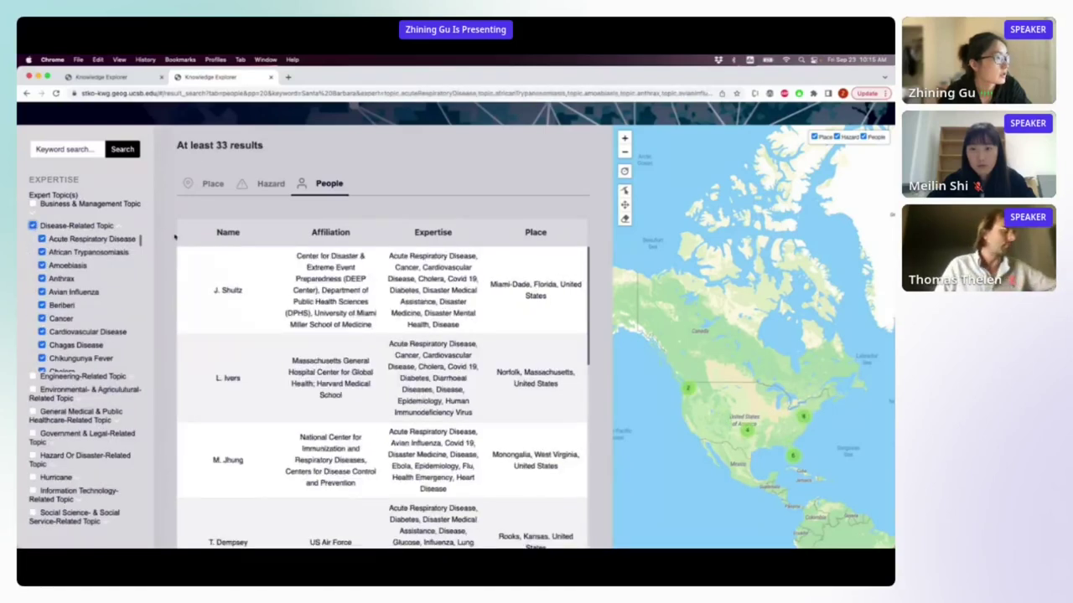
scroll(167, 307, "down", 4)
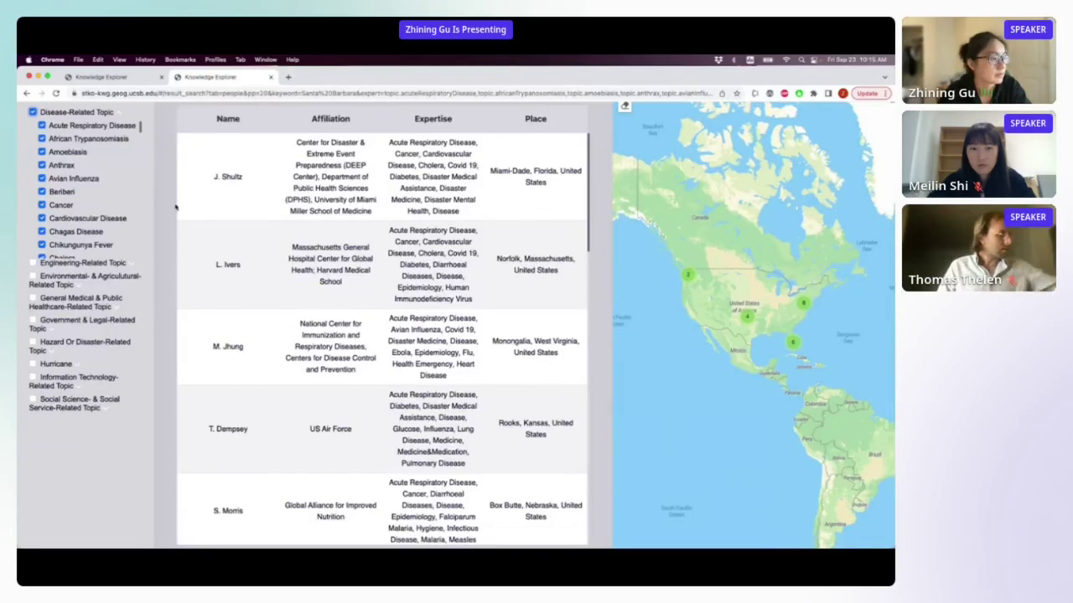
scroll(166, 263, "up", 1)
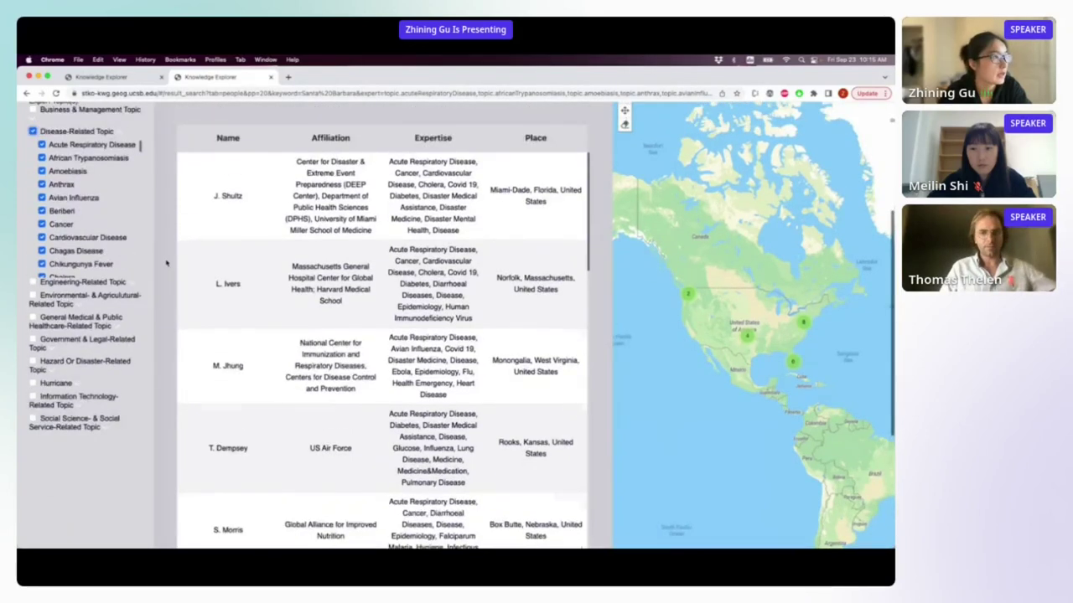
scroll(166, 263, "up", 1)
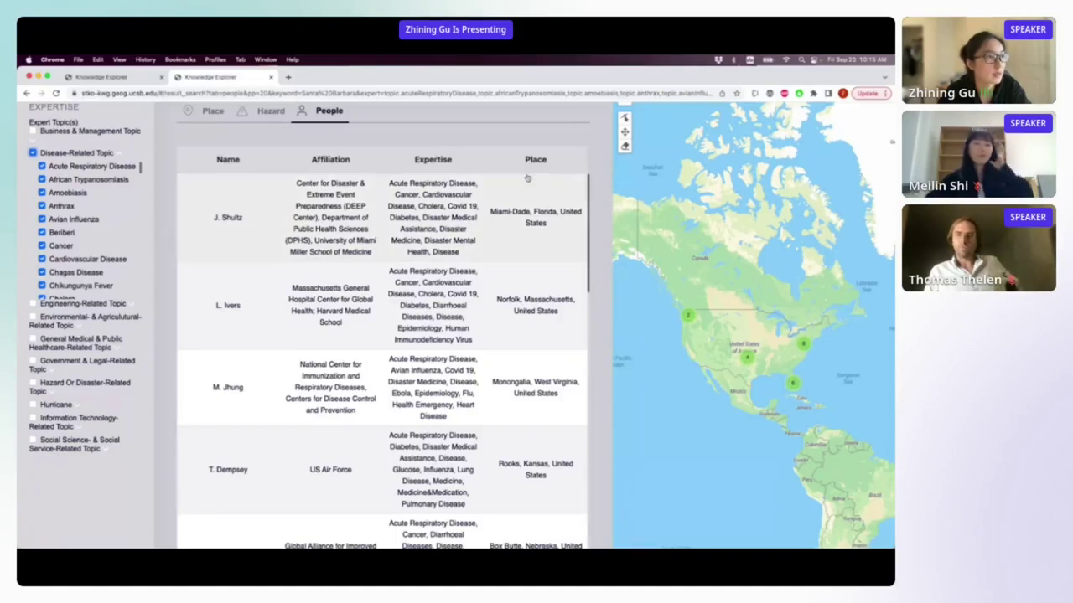
right_click(217, 217)
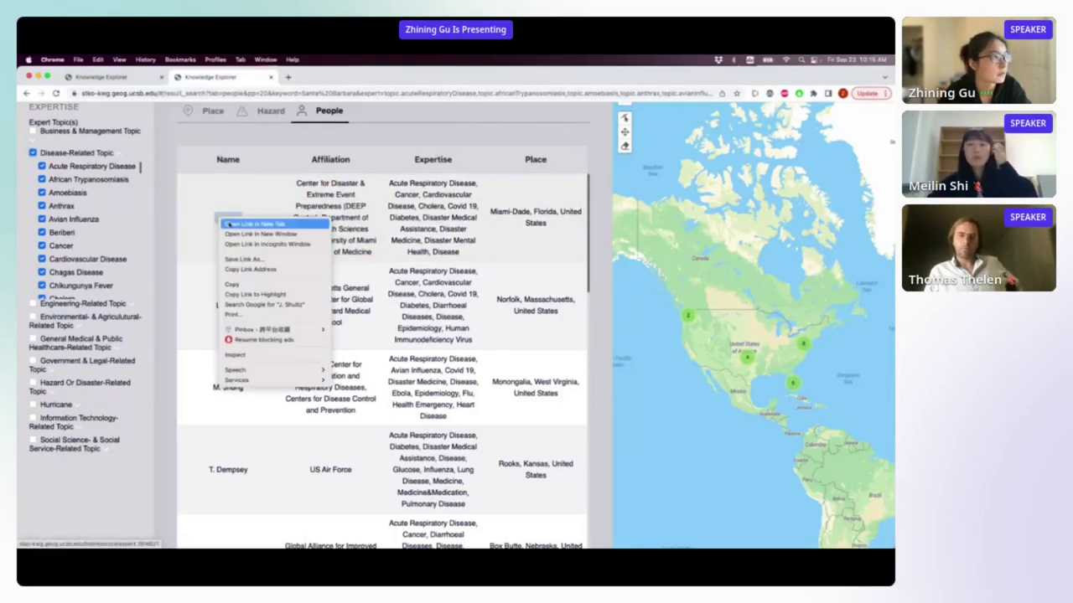
left_click(251, 223)
left_click(344, 77)
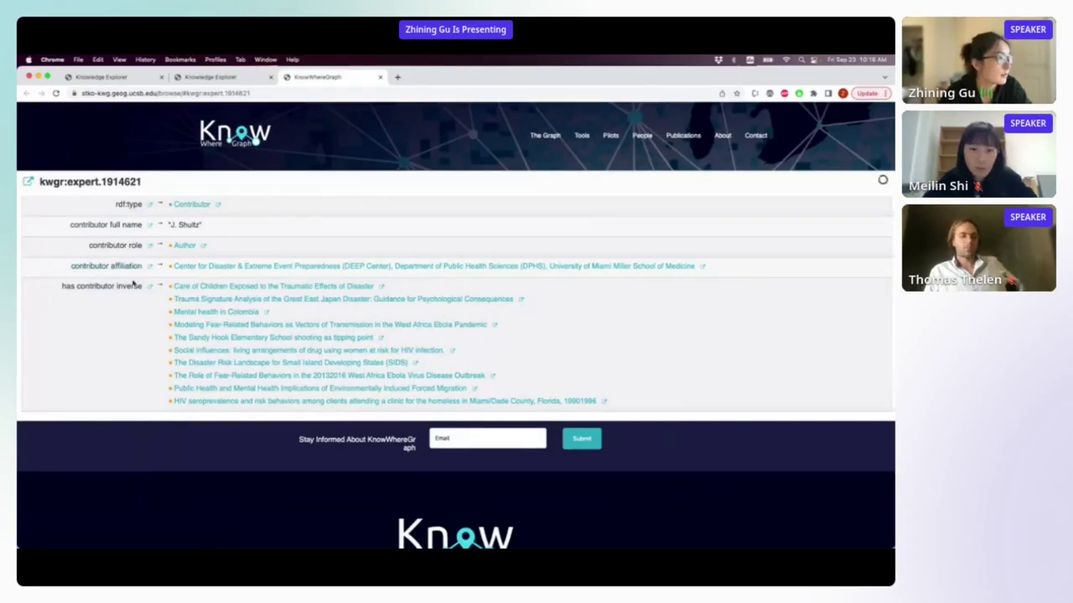
scroll(143, 345, "down", 1)
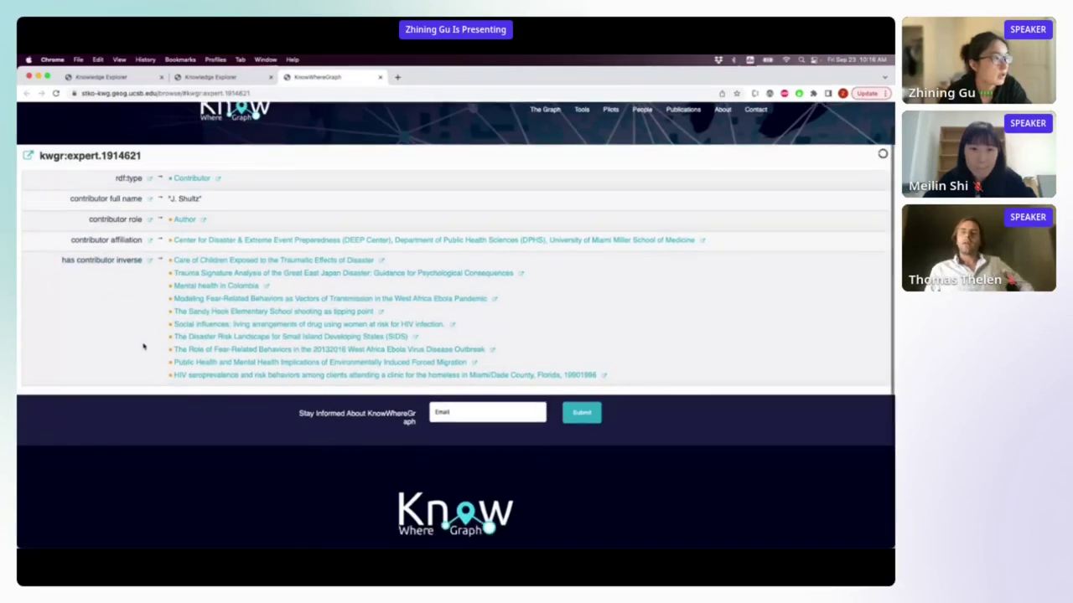
scroll(143, 346, "up", 1)
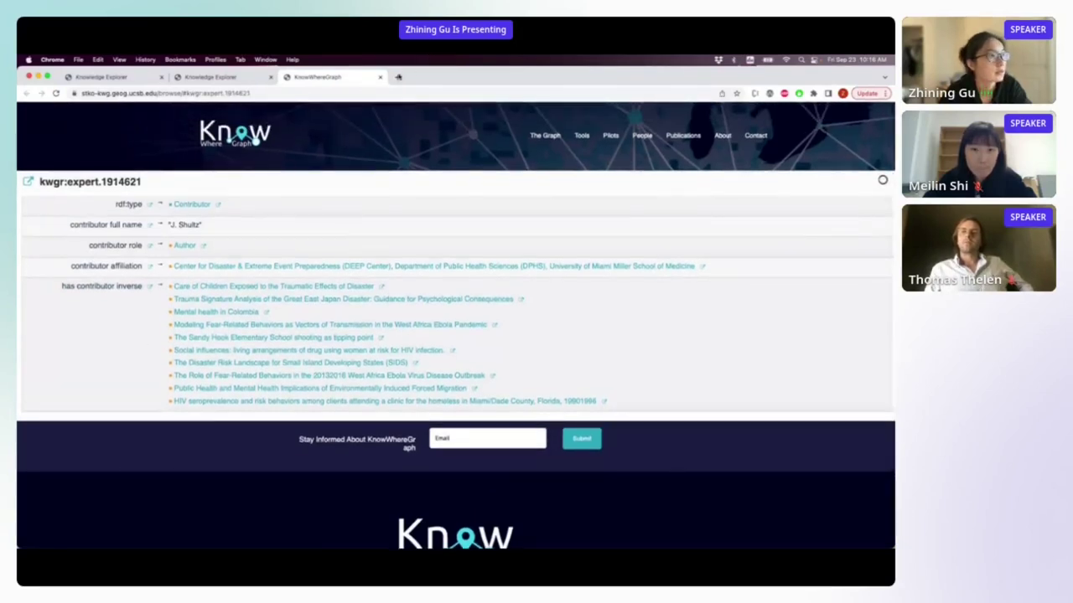
left_click(380, 78)
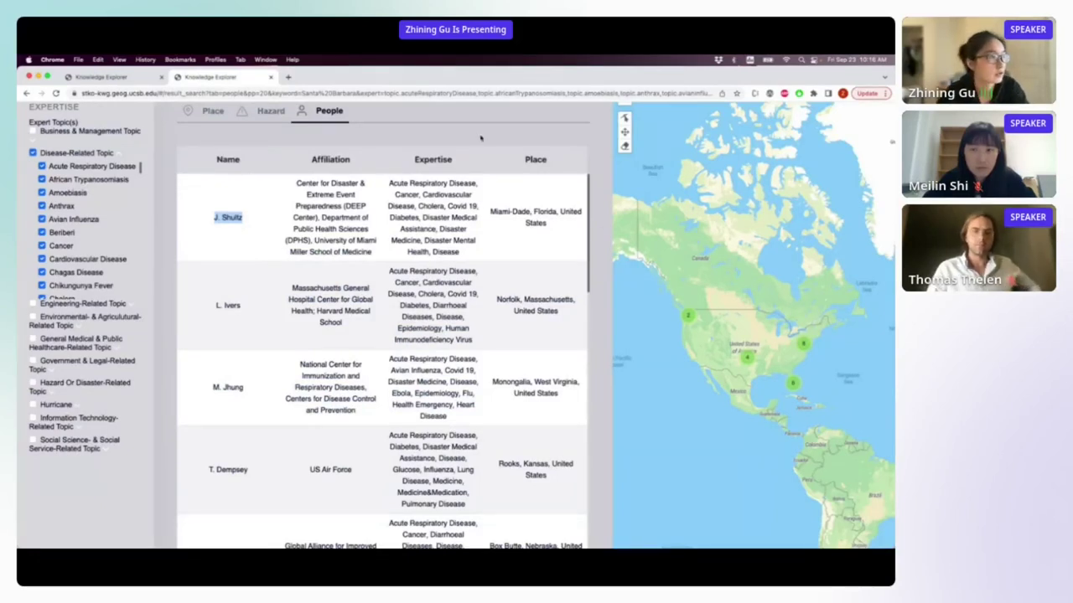
Step: Bring up the nbviewer notebook with its Python imports and the Wildfire query cell
scroll(480, 138, "up", 1)
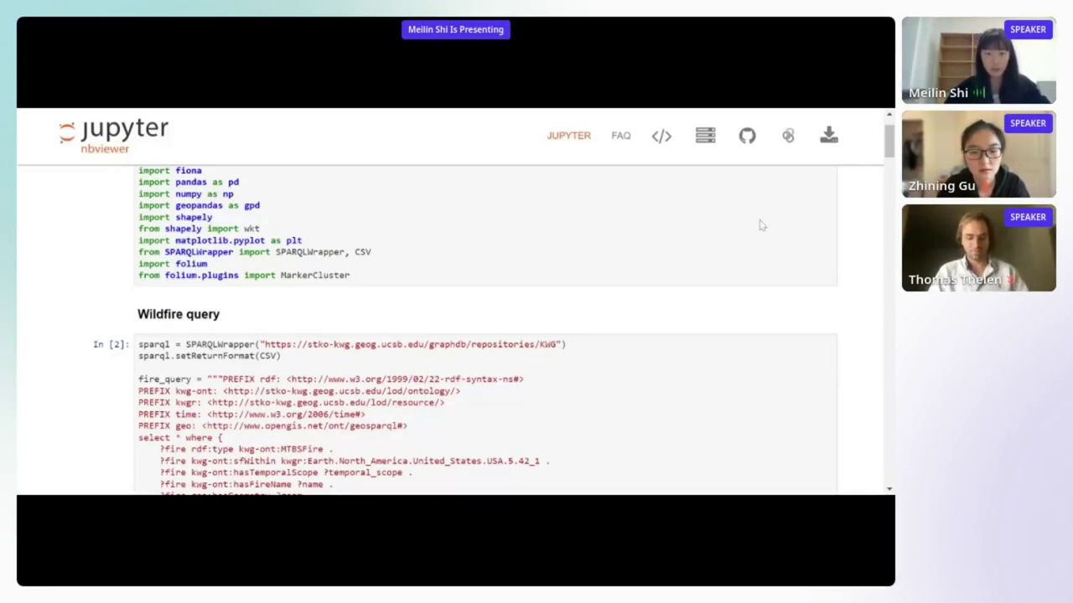
Step: Scroll from the notebook top to the Wildfire query cell
scroll(809, 284, "up", 1)
scroll(809, 285, "up", 1)
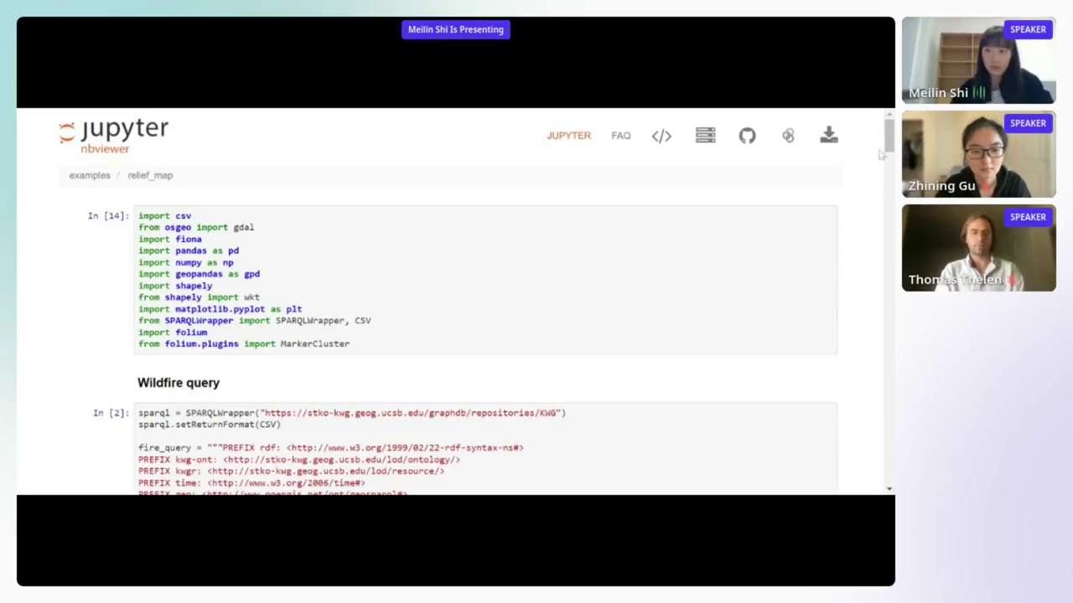
left_click_drag(890, 139, 890, 147)
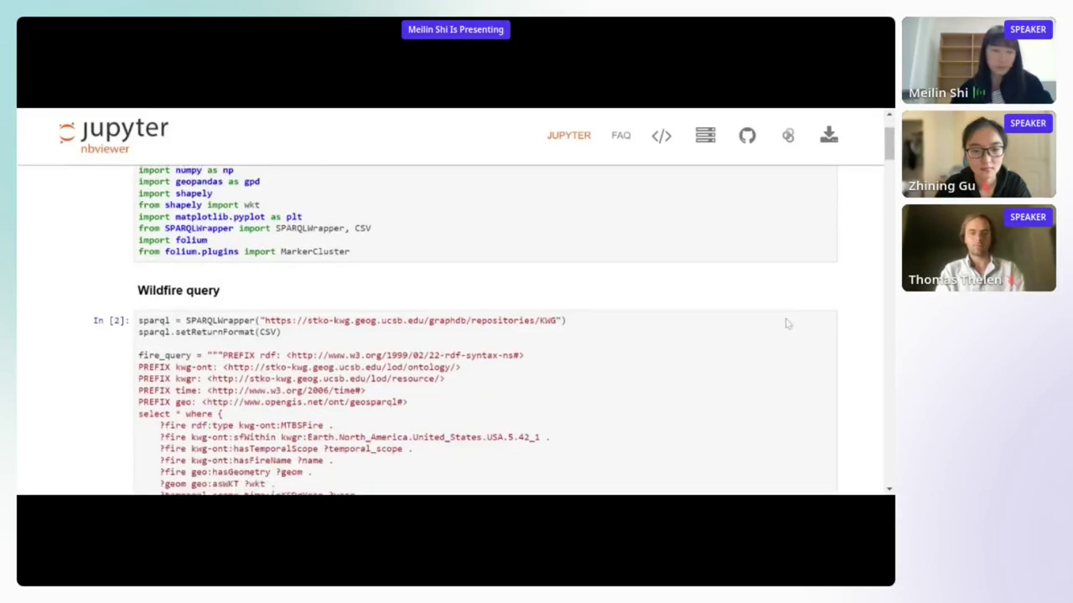
scroll(802, 301, "down", 2)
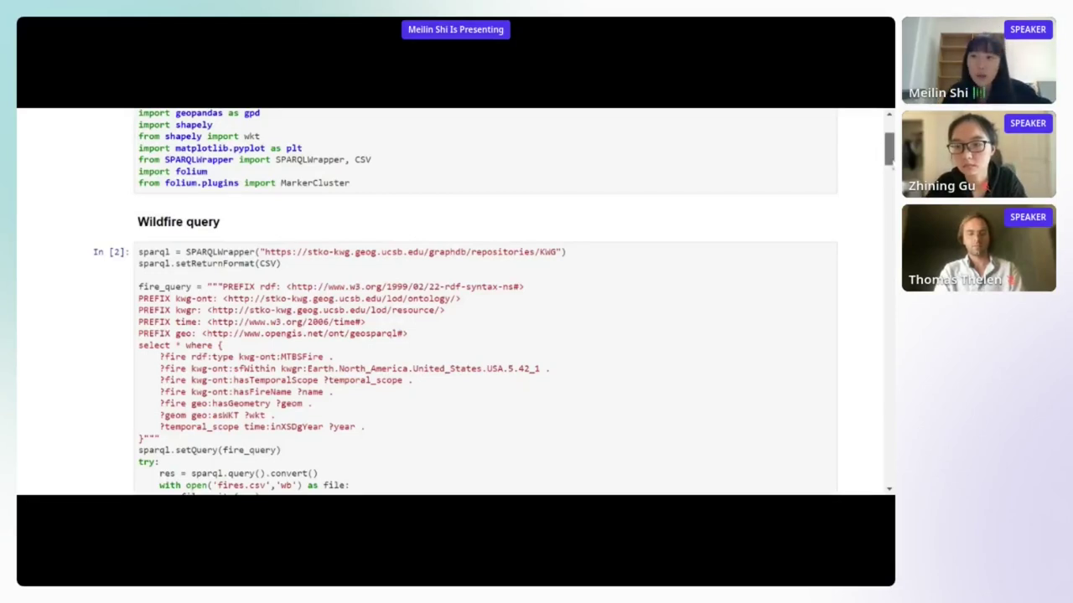
scroll(877, 180, "down", 3)
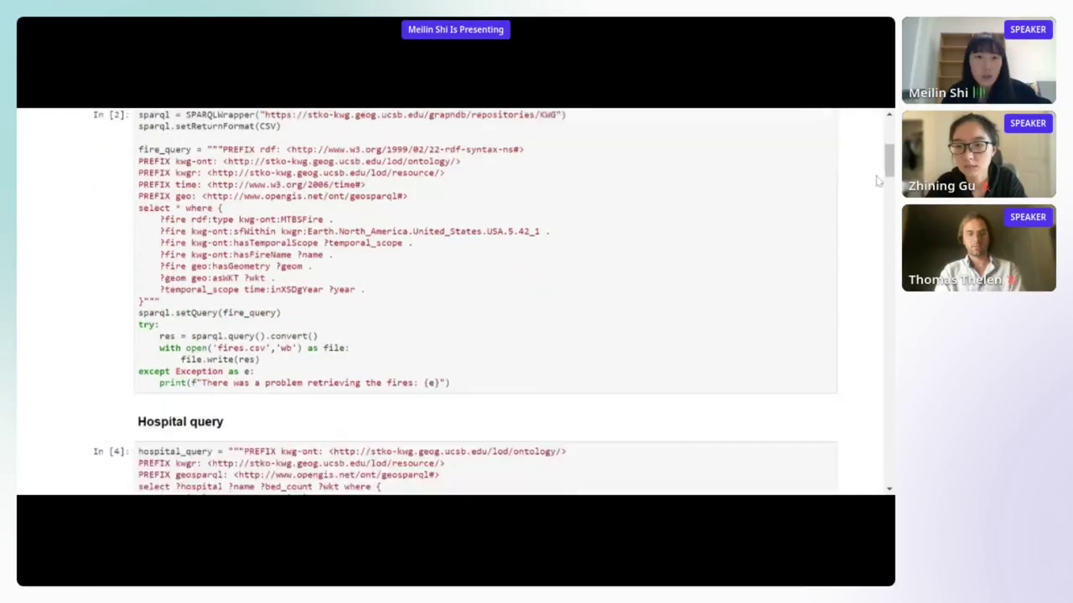
scroll(887, 166, "up", 1)
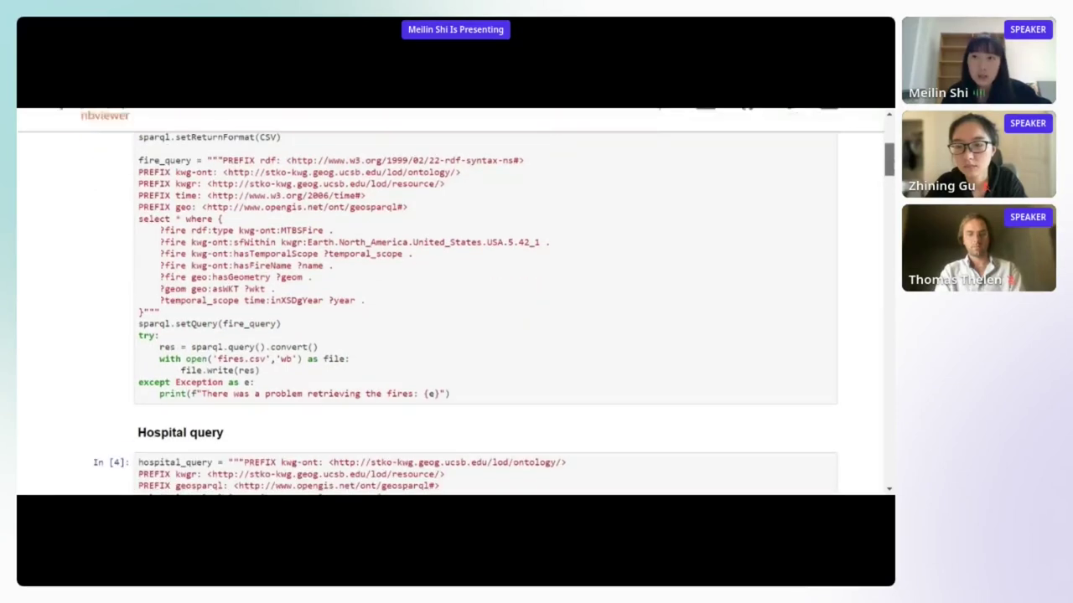
scroll(893, 189, "up", 2)
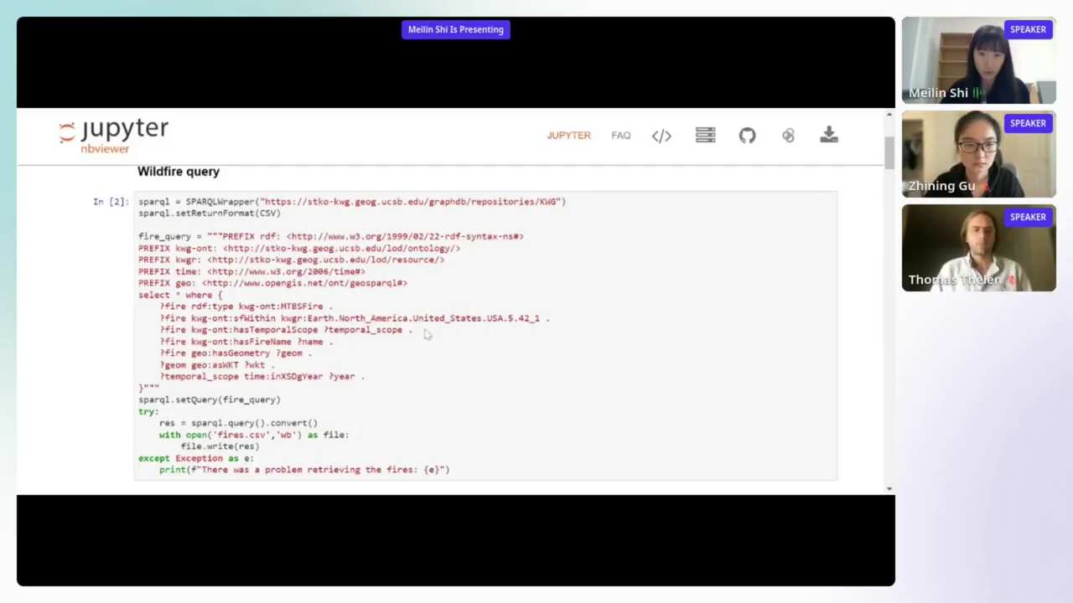
Step: Highlight the Wildfire query's temporal scope, name, region and geometry patterns
left_click_drag(414, 330, 171, 330)
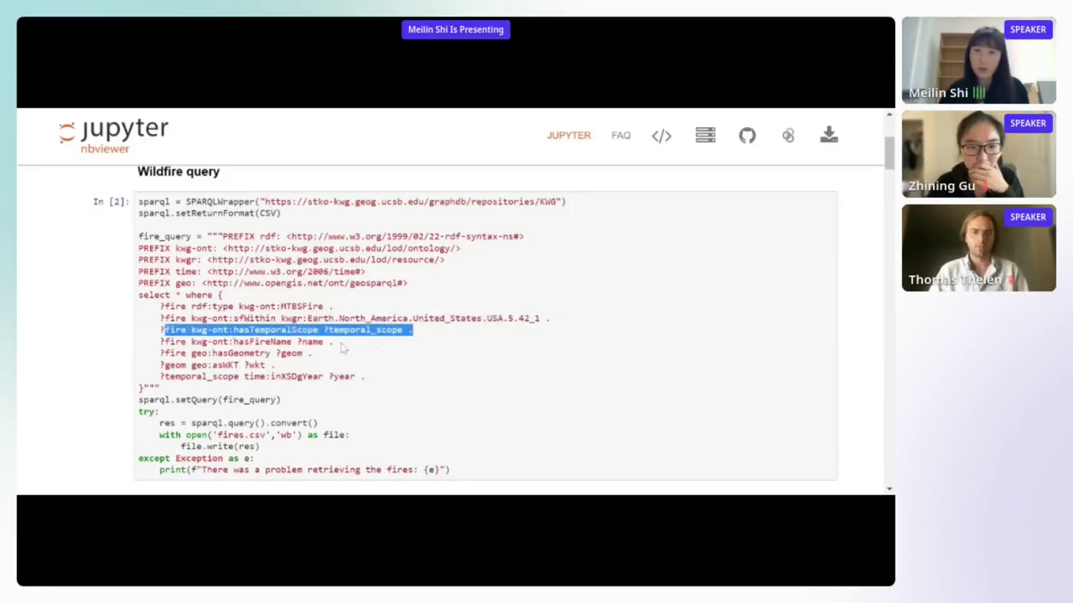
left_click_drag(333, 342, 249, 341)
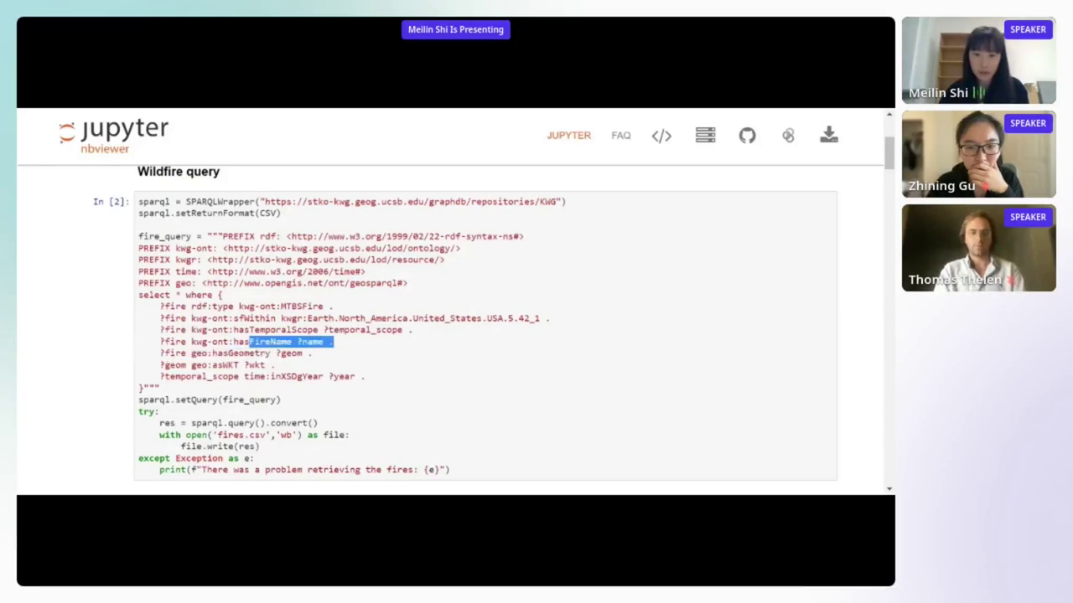
left_click_drag(541, 319, 278, 320)
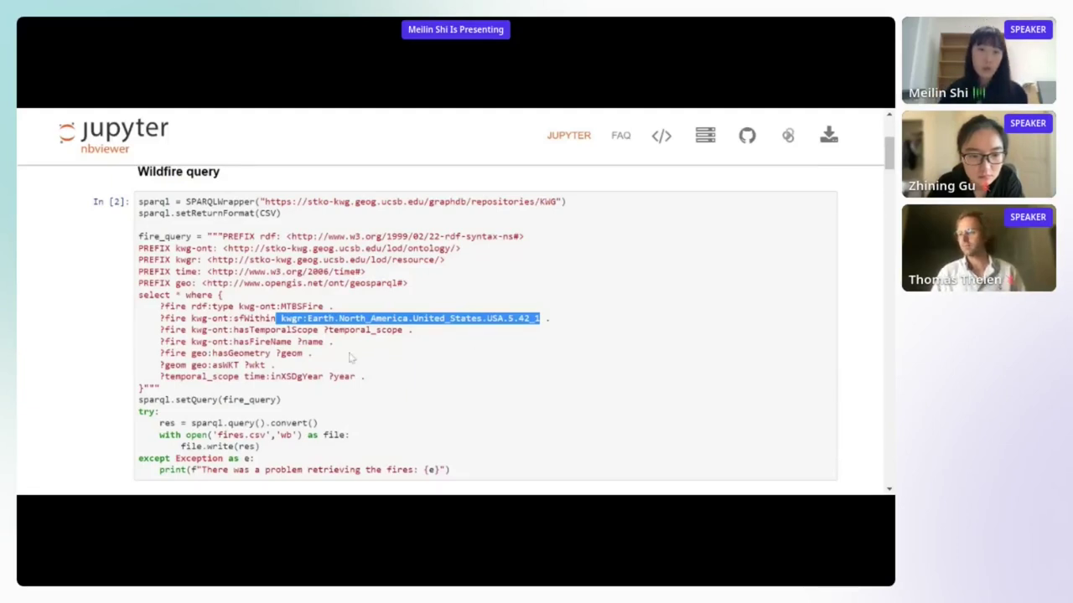
left_click_drag(324, 362, 317, 353)
left_click_drag(253, 365, 170, 353)
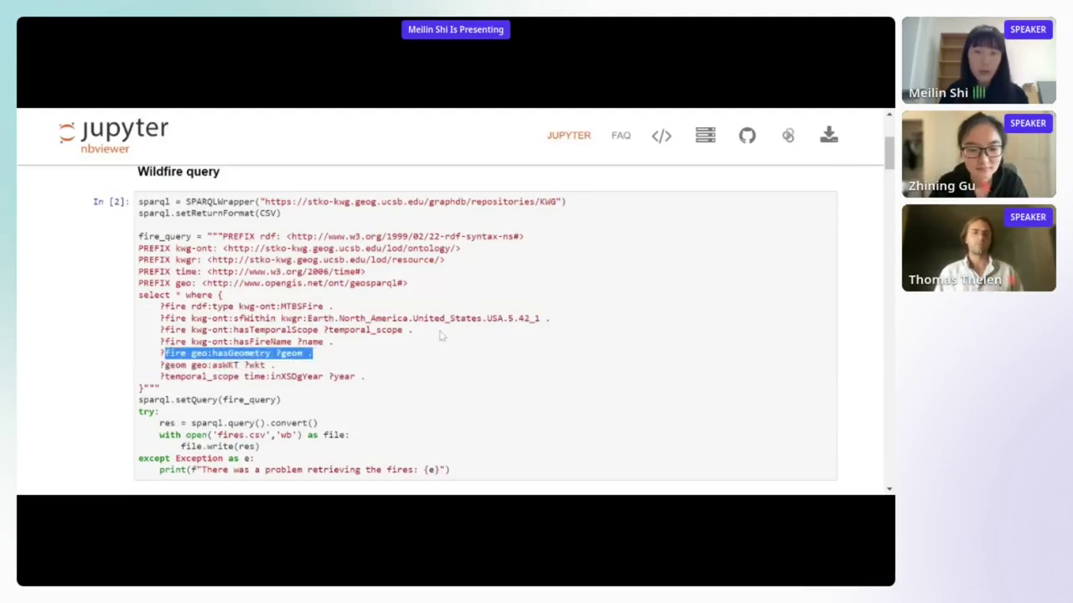
scroll(604, 256, "down", 1)
Step: Highlight the hospital query's bed count pattern
scroll(600, 262, "down", 5)
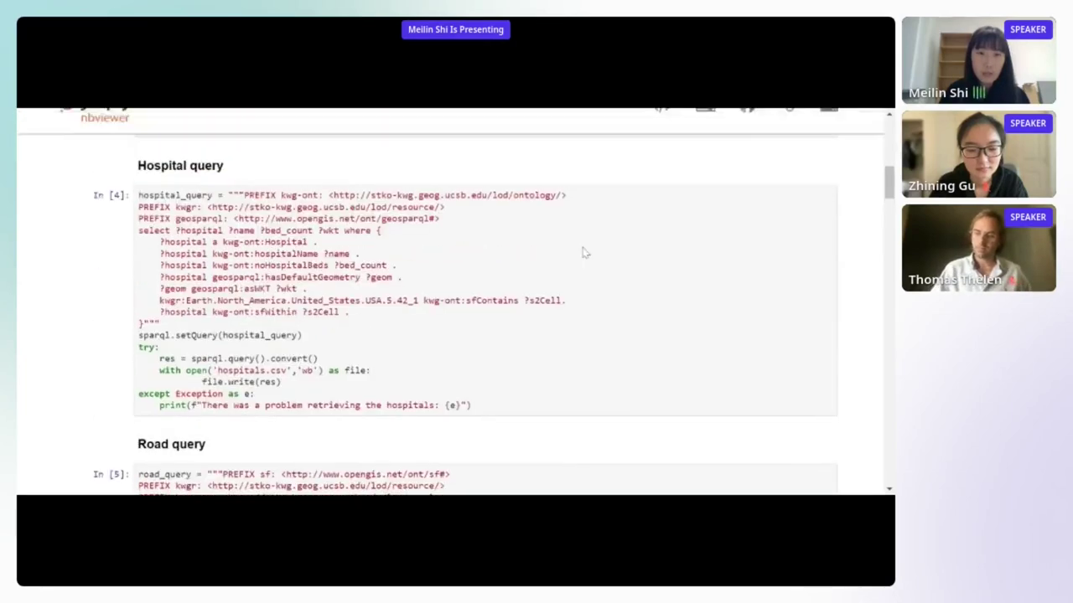
scroll(584, 252, "up", 1)
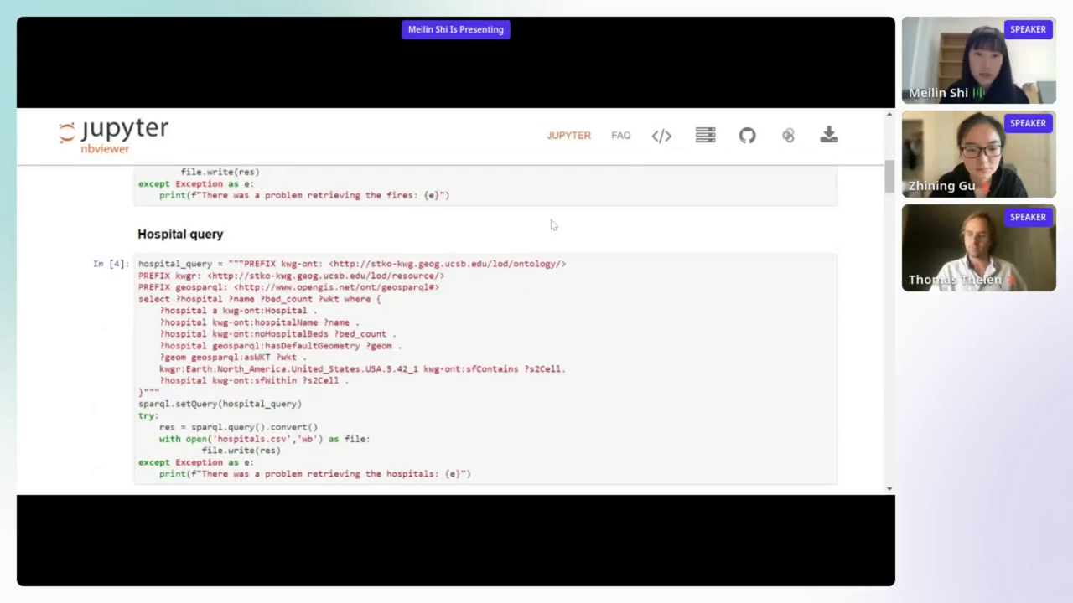
left_click_drag(399, 334, 213, 346)
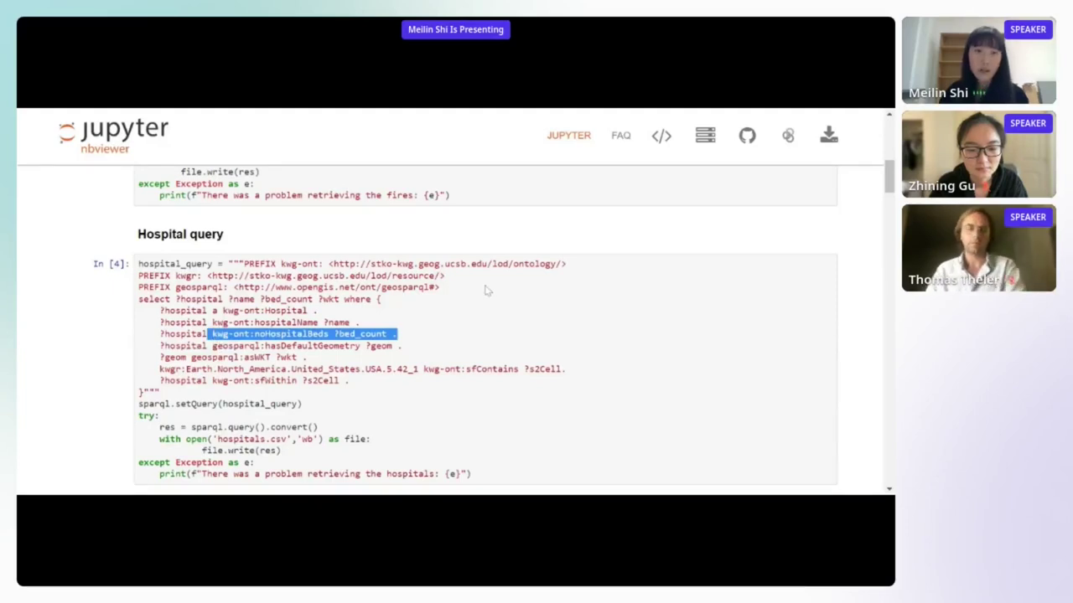
scroll(479, 287, "down", 2)
scroll(482, 276, "down", 1)
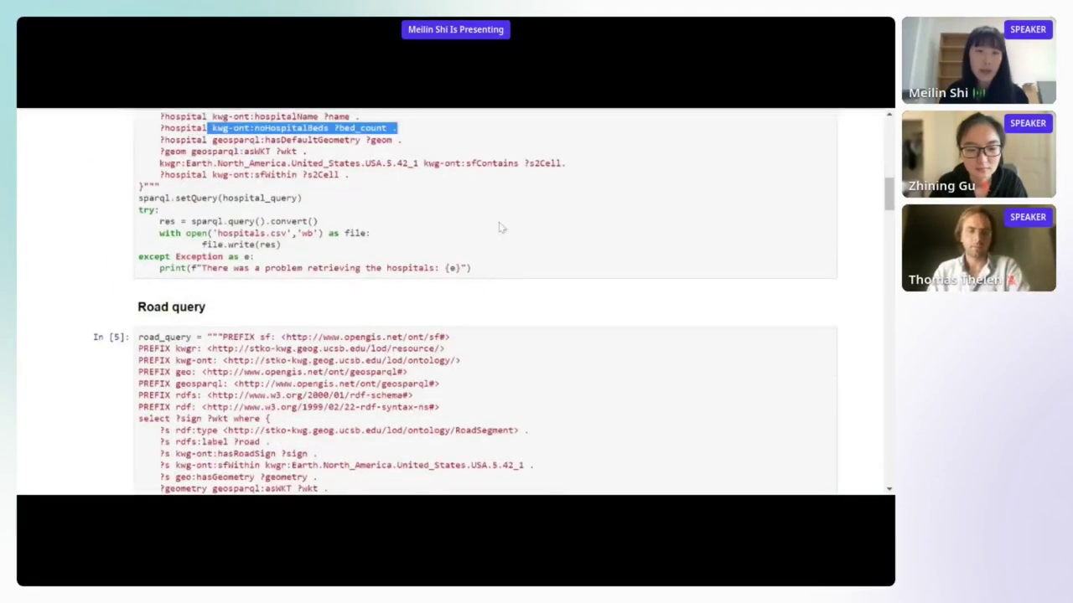
left_click(500, 227)
Step: Scroll past the road and airport queries and highlight the park query's where-clause
scroll(500, 227, "down", 3)
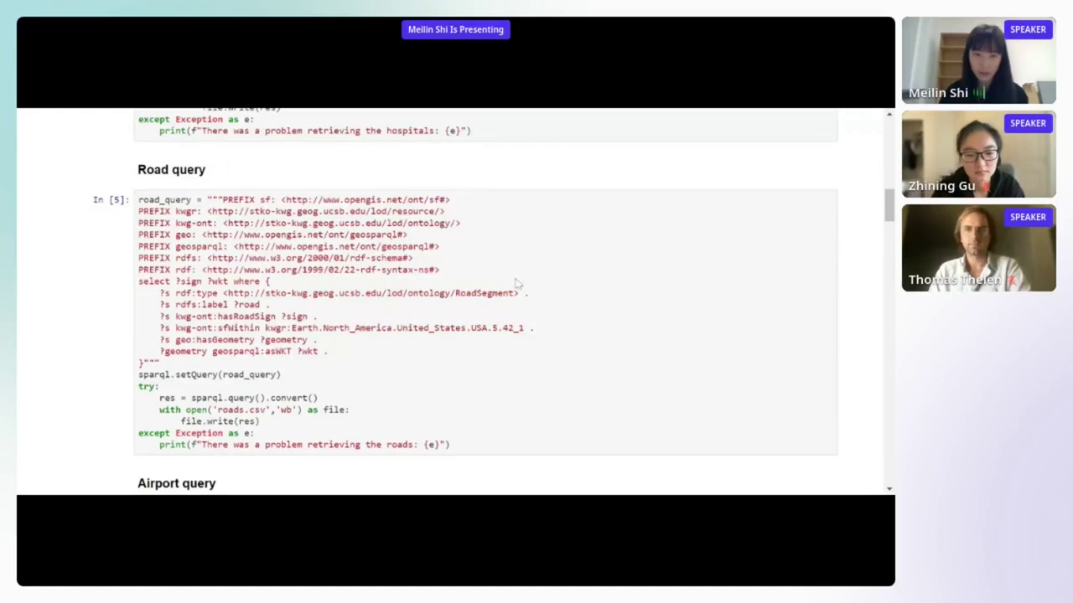
scroll(516, 283, "down", 4)
scroll(515, 283, "down", 4)
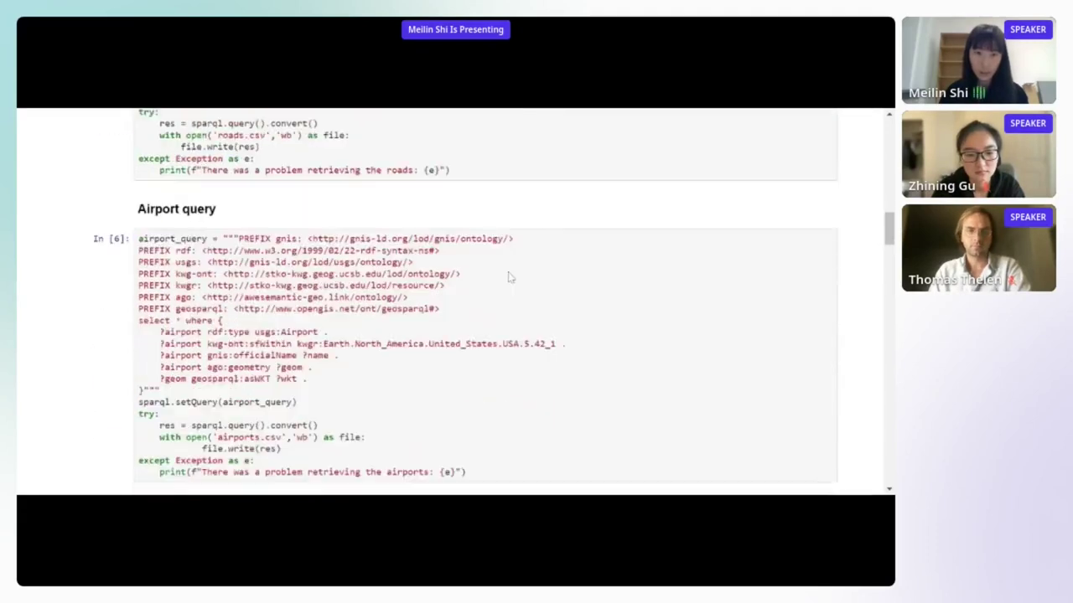
scroll(509, 276, "down", 8)
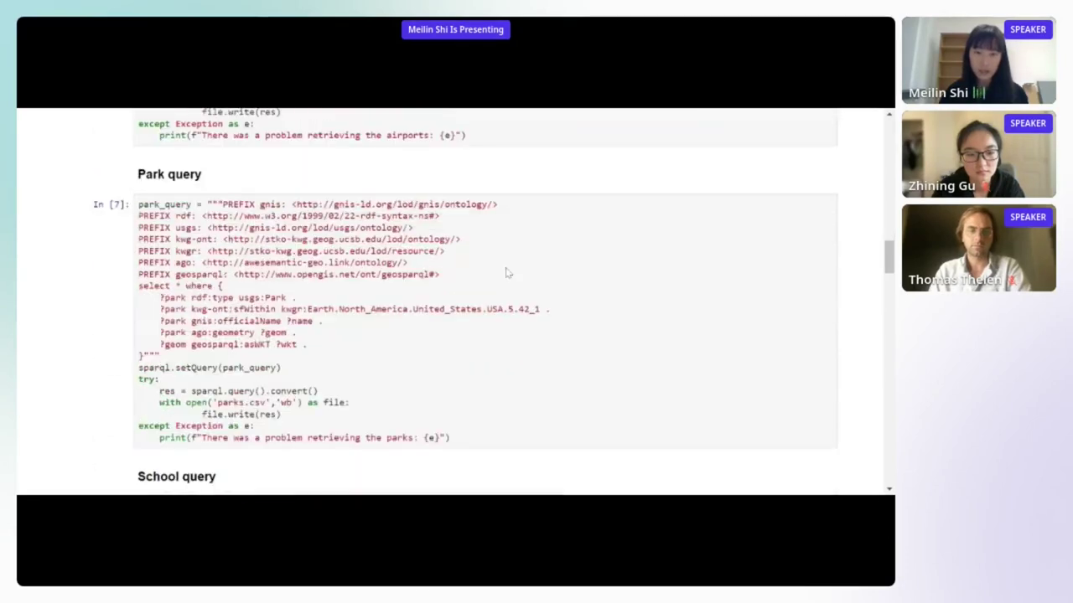
scroll(505, 271, "down", 2)
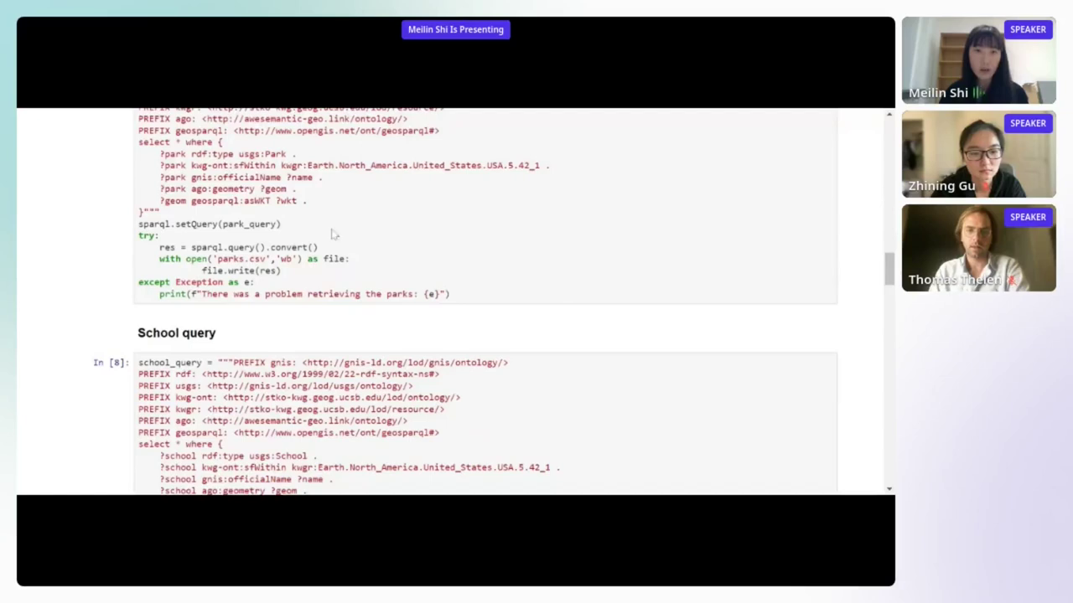
left_click_drag(318, 203, 140, 157)
left_click(439, 181)
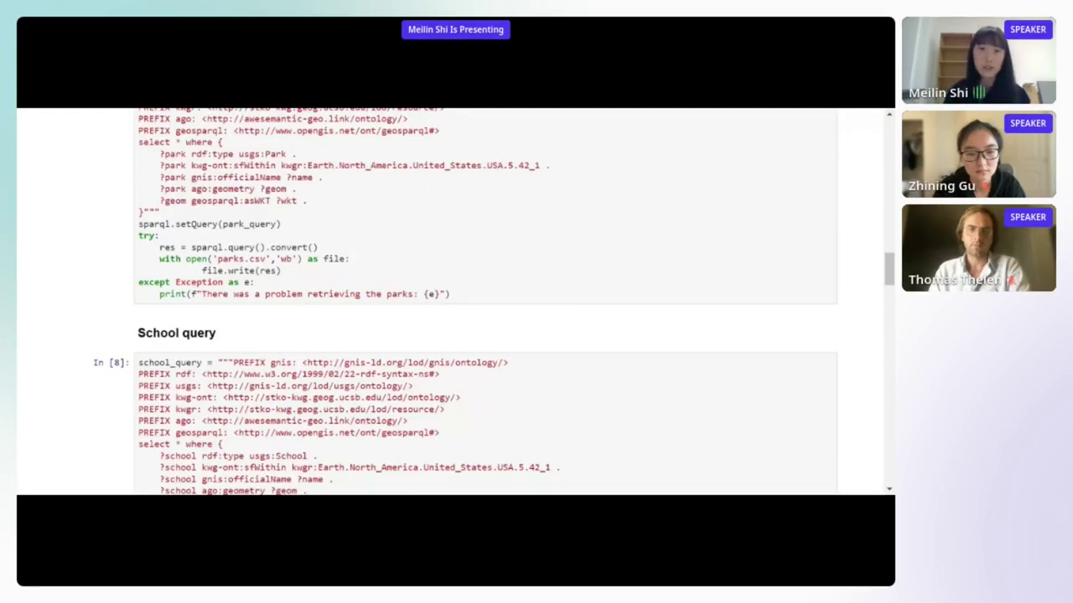
Step: Highlight the school query's region restriction, officialName, name and geometry lines
scroll(481, 338, "down", 1)
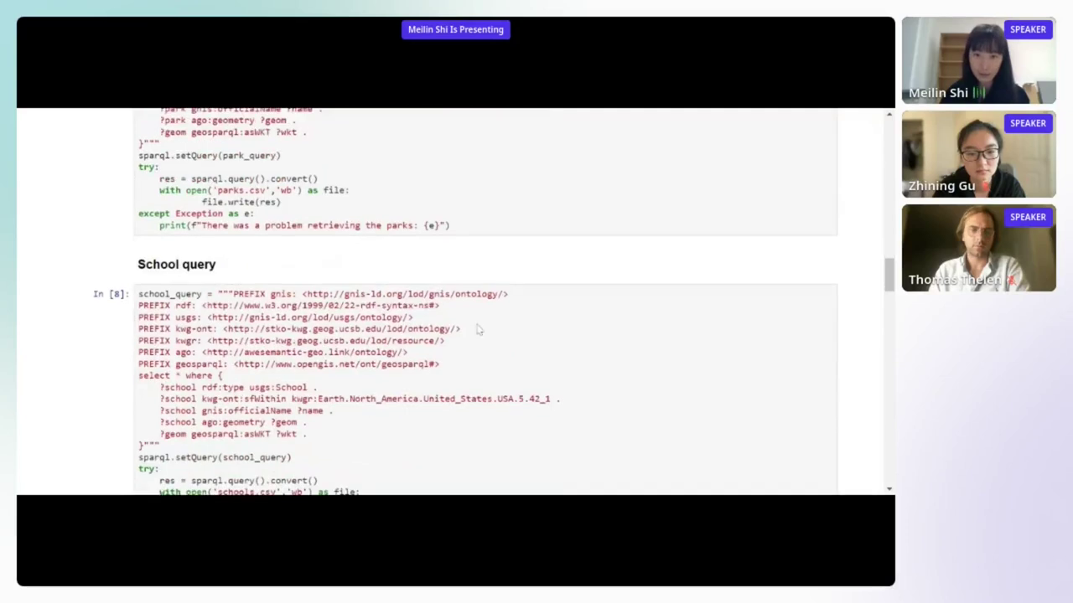
left_click_drag(578, 400, 201, 400)
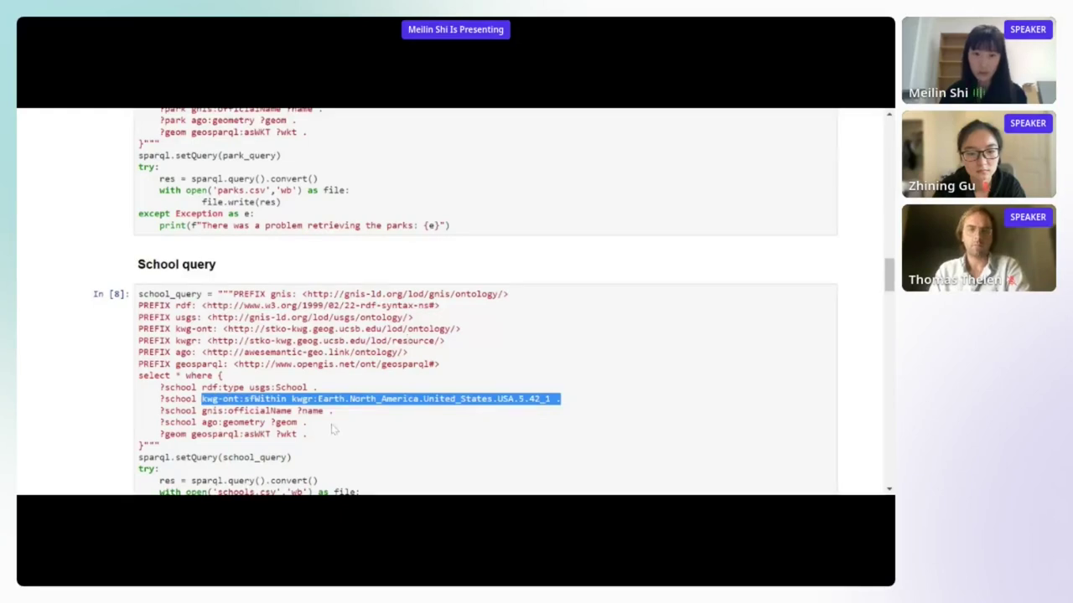
left_click_drag(340, 412, 217, 411)
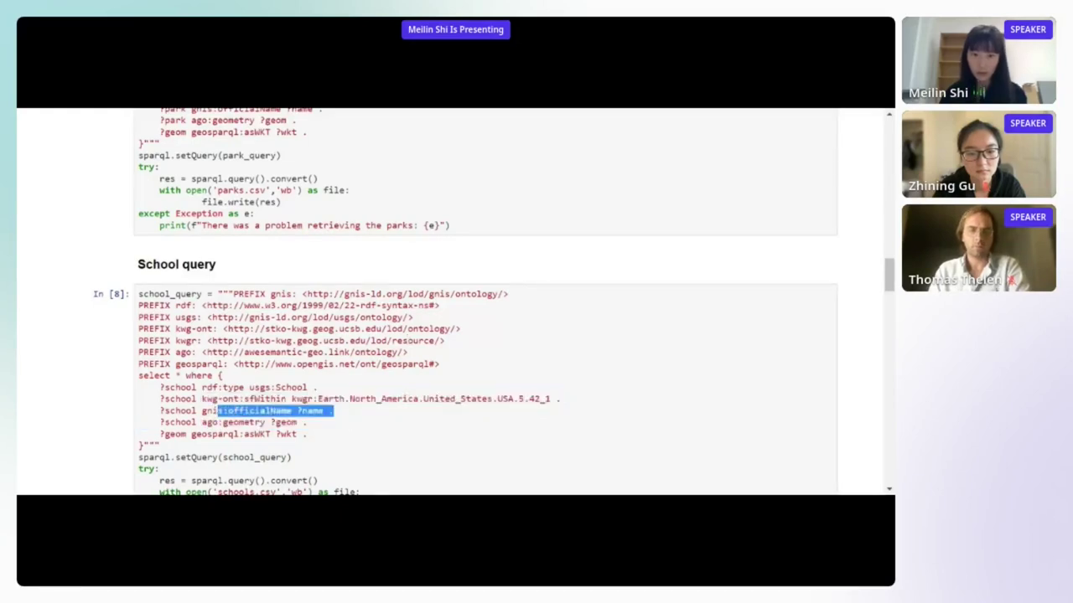
left_click_drag(310, 424, 186, 411)
left_click(545, 286)
scroll(668, 277, "up", 4)
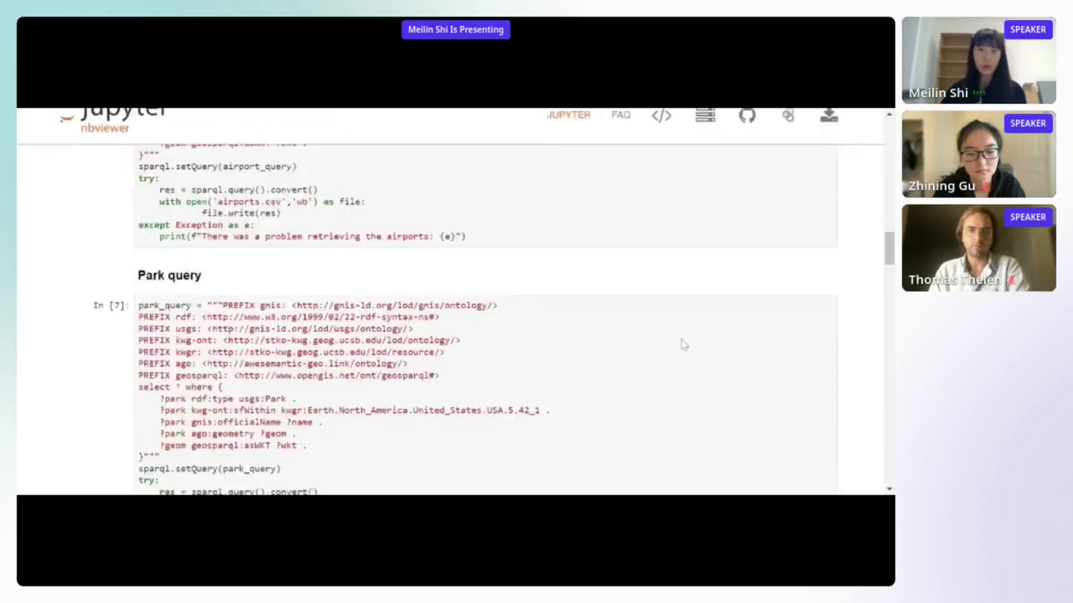
scroll(683, 348, "down", 4)
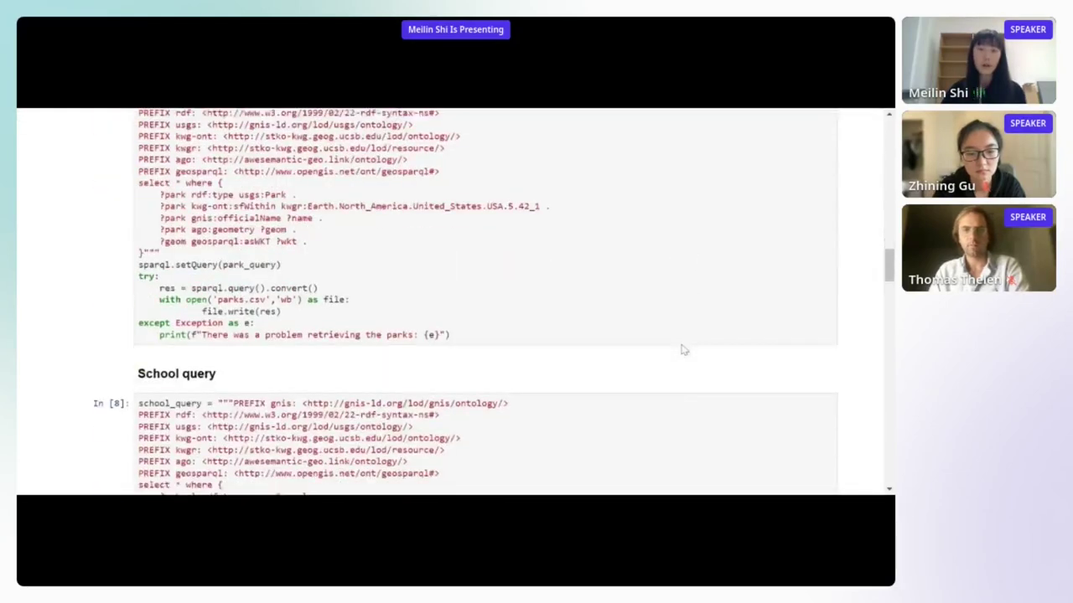
scroll(600, 321, "down", 5)
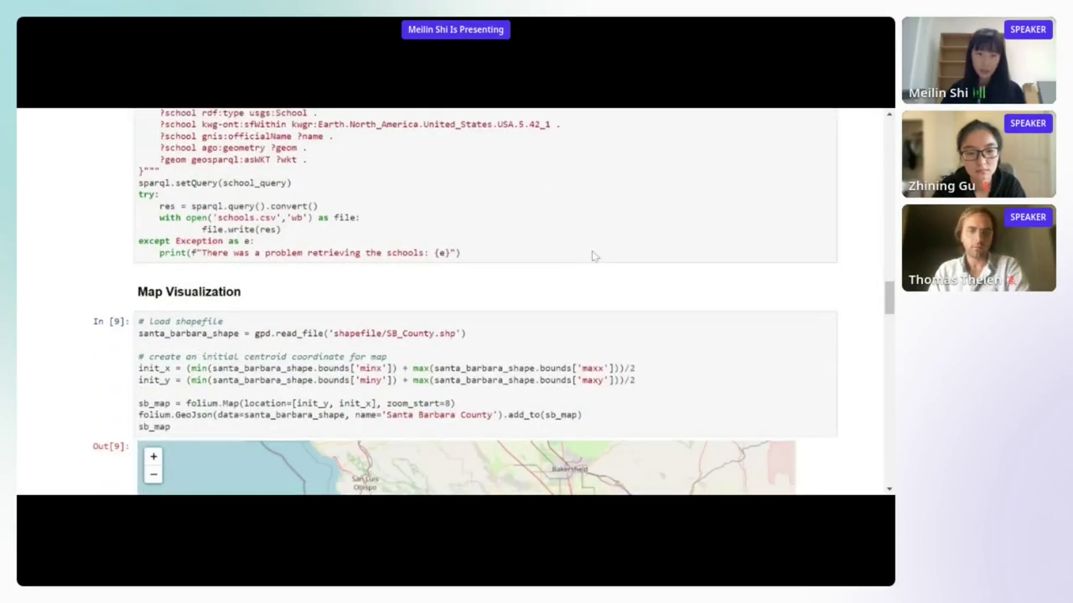
Step: Nudge the Out[9] Santa Barbara County map and scroll to the NAD83 (EPSG:4269) CRS check
scroll(592, 255, "down", 2)
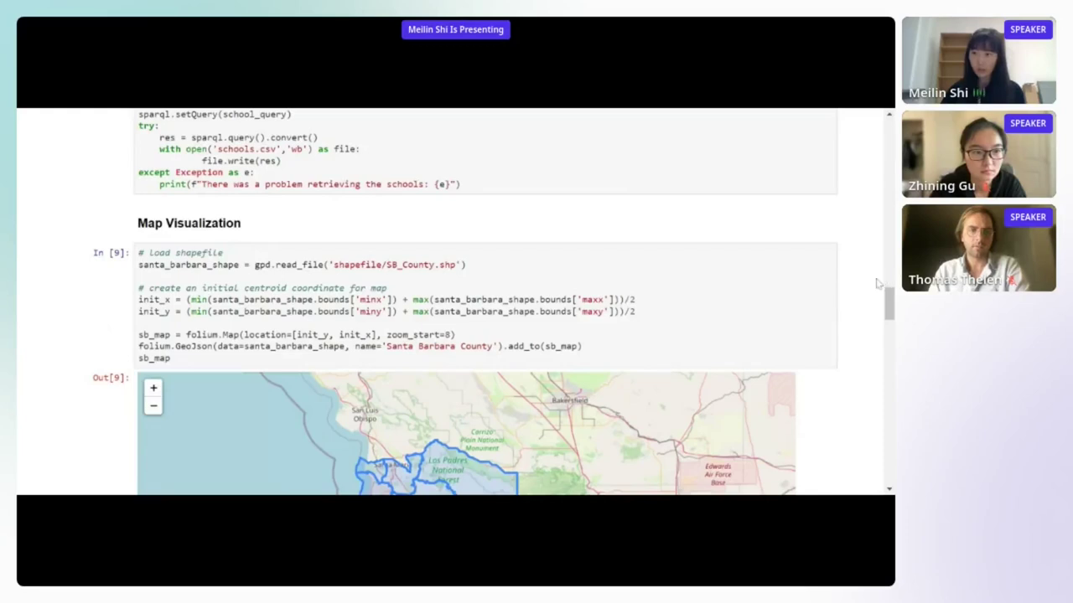
scroll(873, 276, "down", 2)
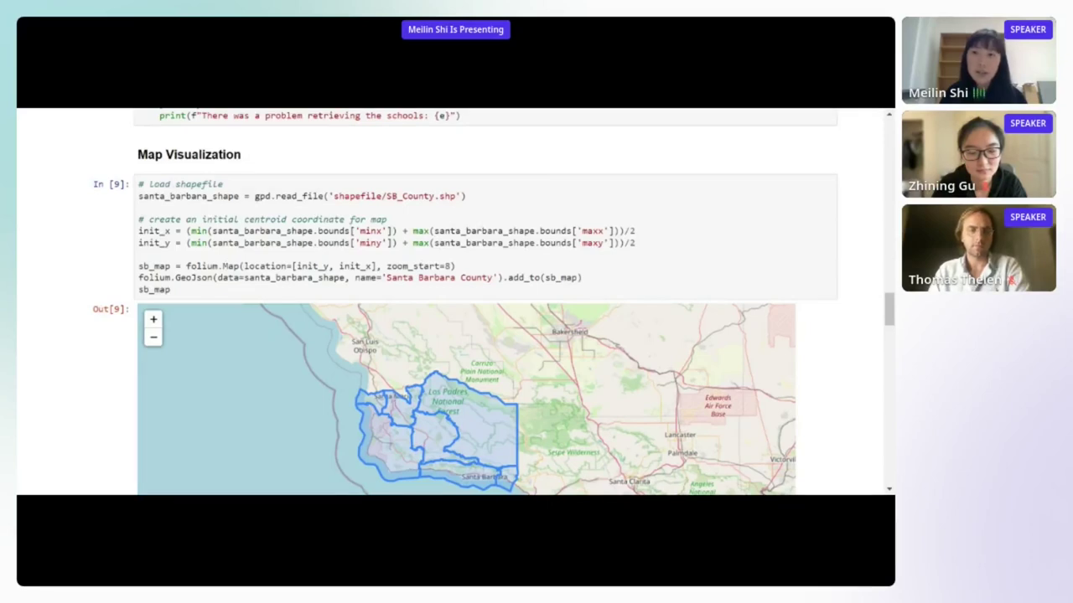
scroll(853, 249, "down", 2)
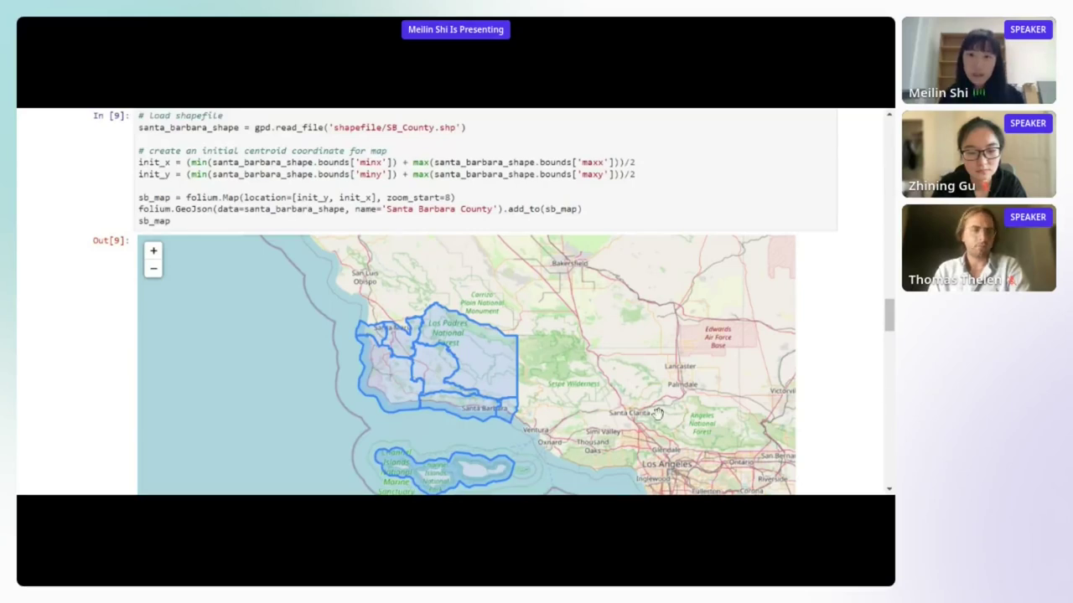
scroll(654, 415, "down", 3)
mouse_move(678, 289)
left_mouse_down()
mouse_move(680, 305)
mouse_move(682, 271)
mouse_move(671, 288)
left_mouse_up()
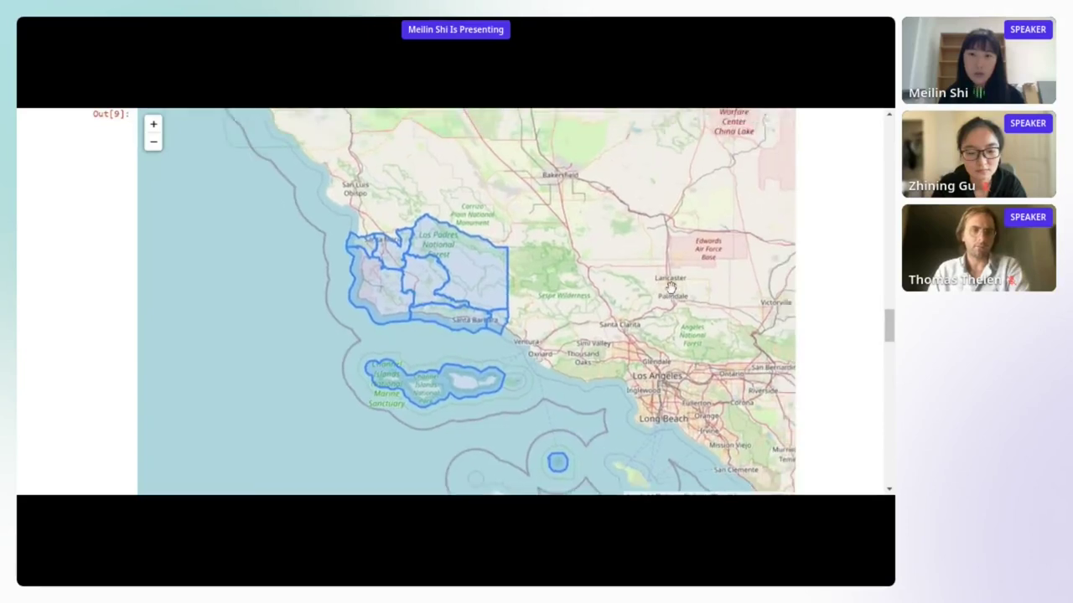
left_click_drag(584, 358, 586, 326)
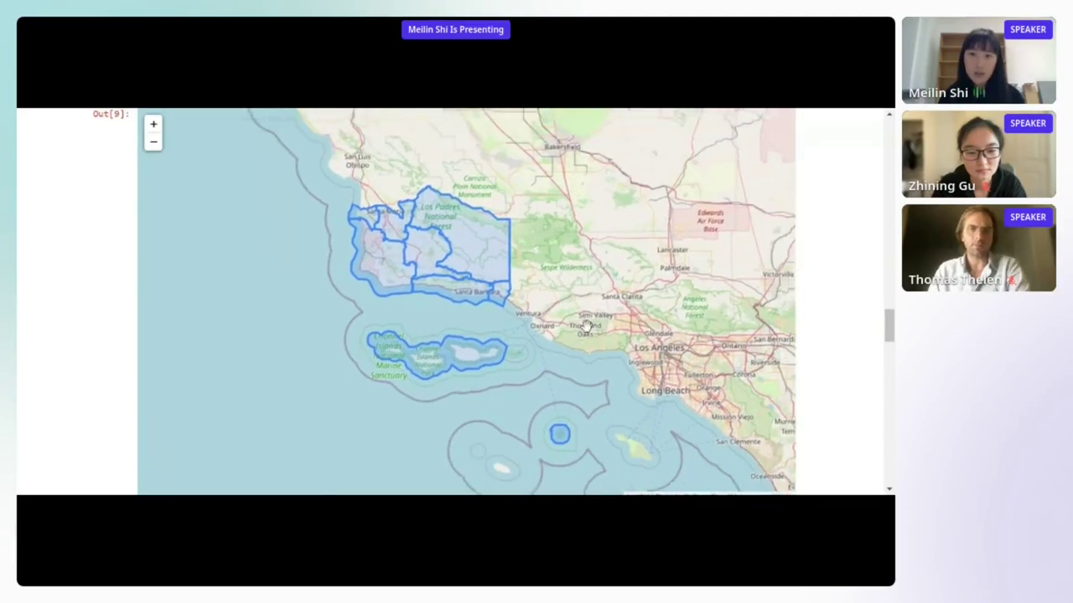
scroll(842, 233, "down", 5)
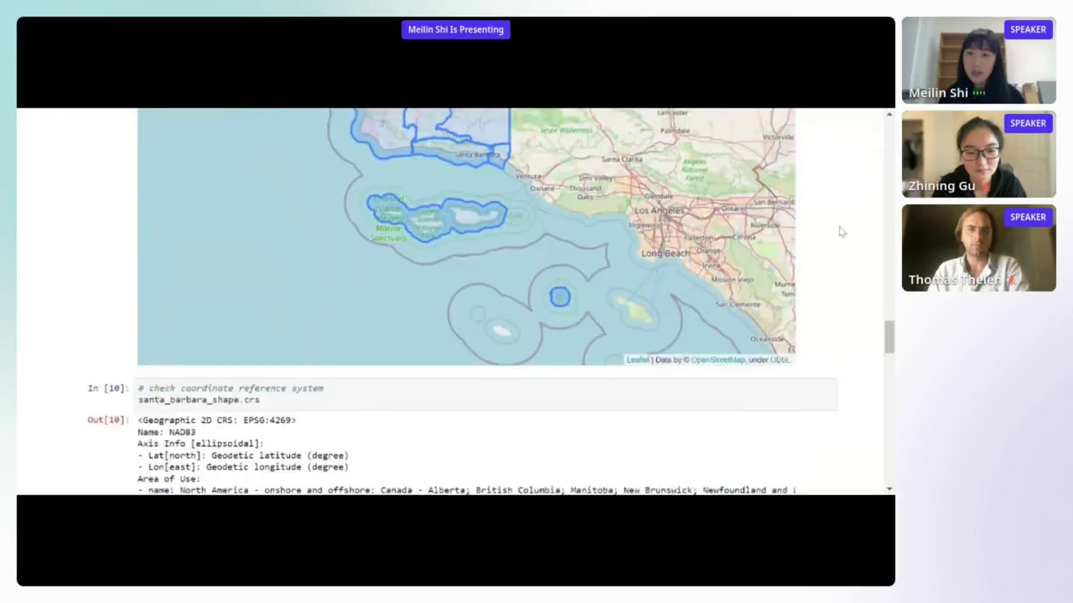
Step: Scroll through cells 11–13, highlighting the to_crs line, down to the Out[13] layered map
scroll(839, 233, "down", 2)
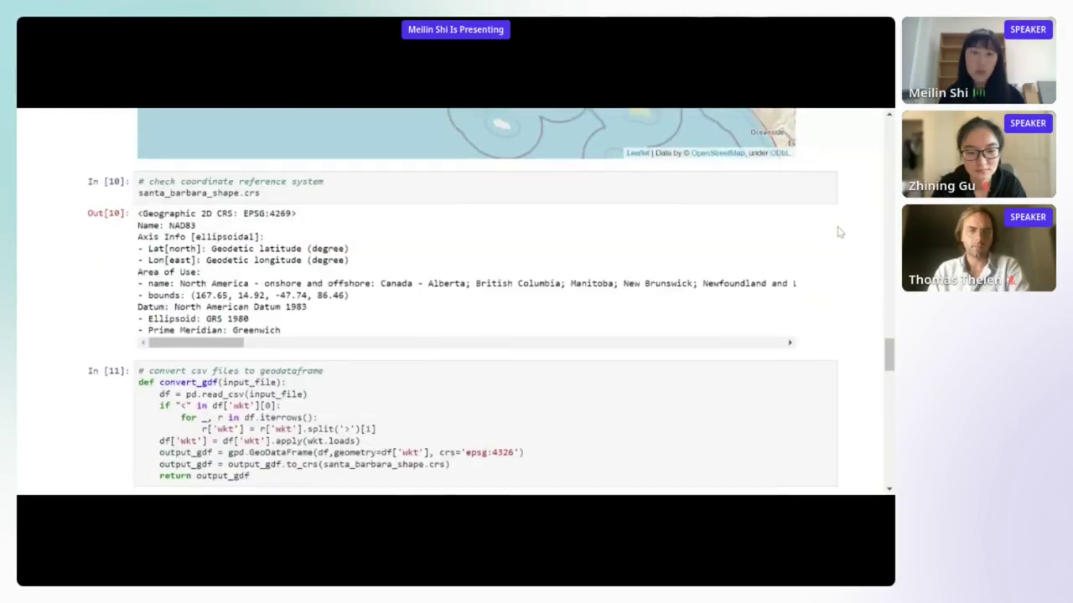
scroll(839, 233, "down", 2)
scroll(840, 233, "down", 1)
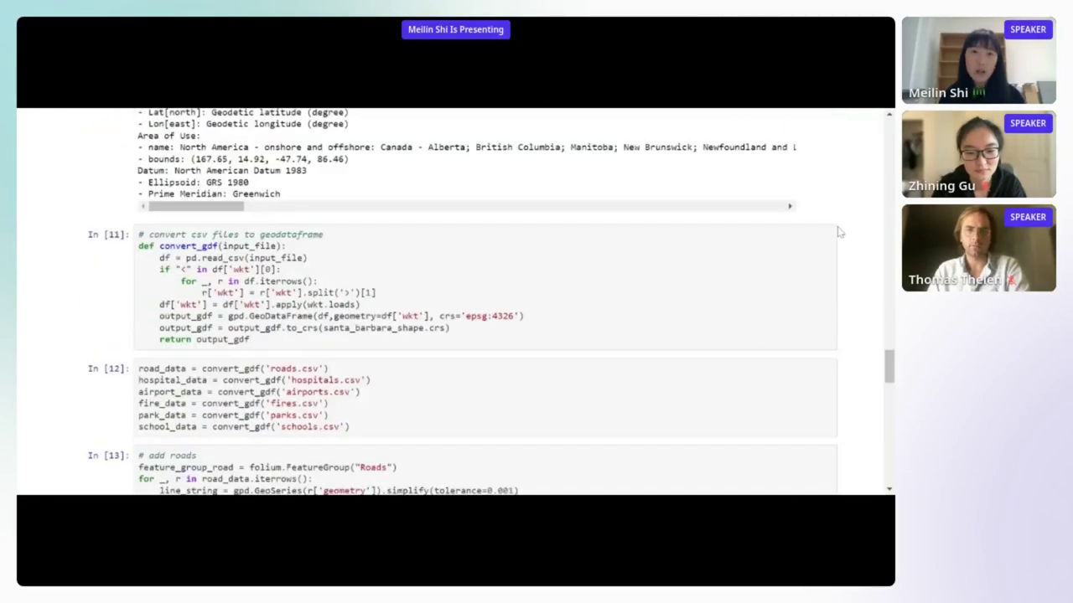
scroll(840, 233, "down", 1)
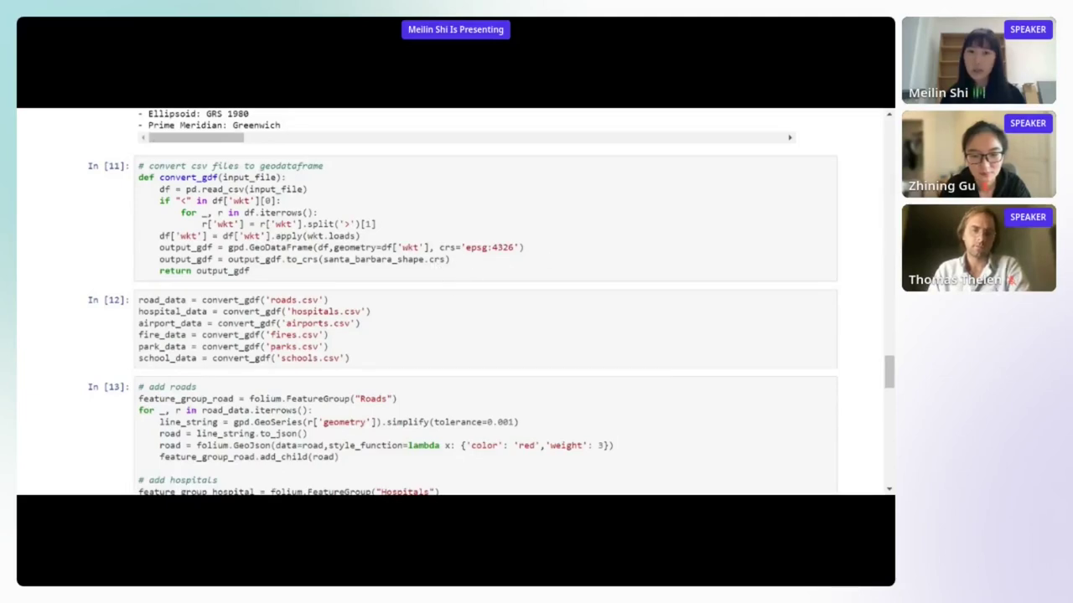
left_click_drag(452, 261, 478, 265)
scroll(586, 251, "up", 3)
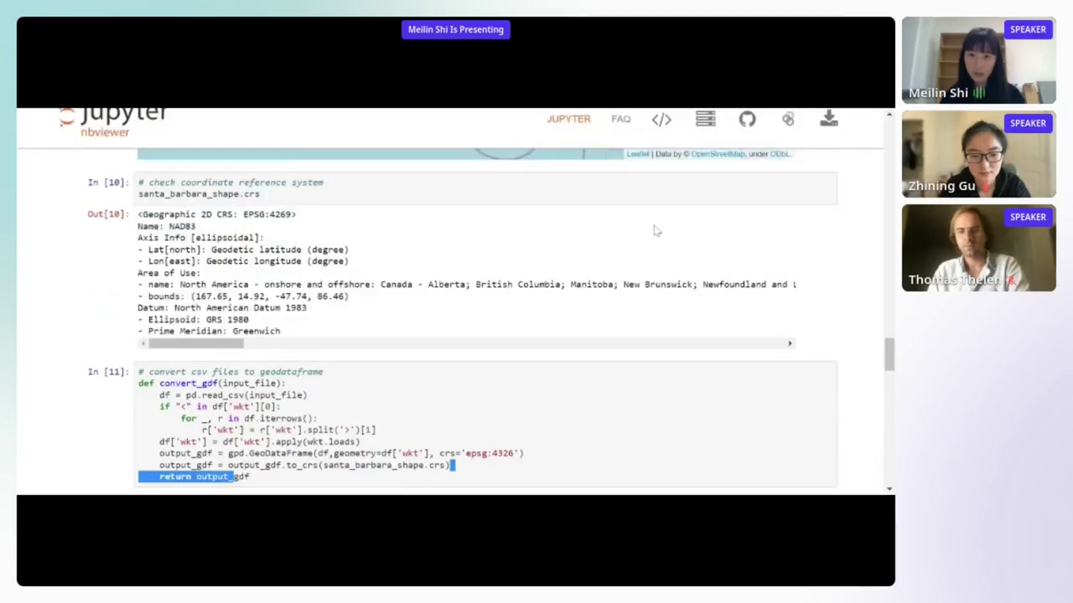
scroll(865, 248, "down", 3)
left_click(848, 243)
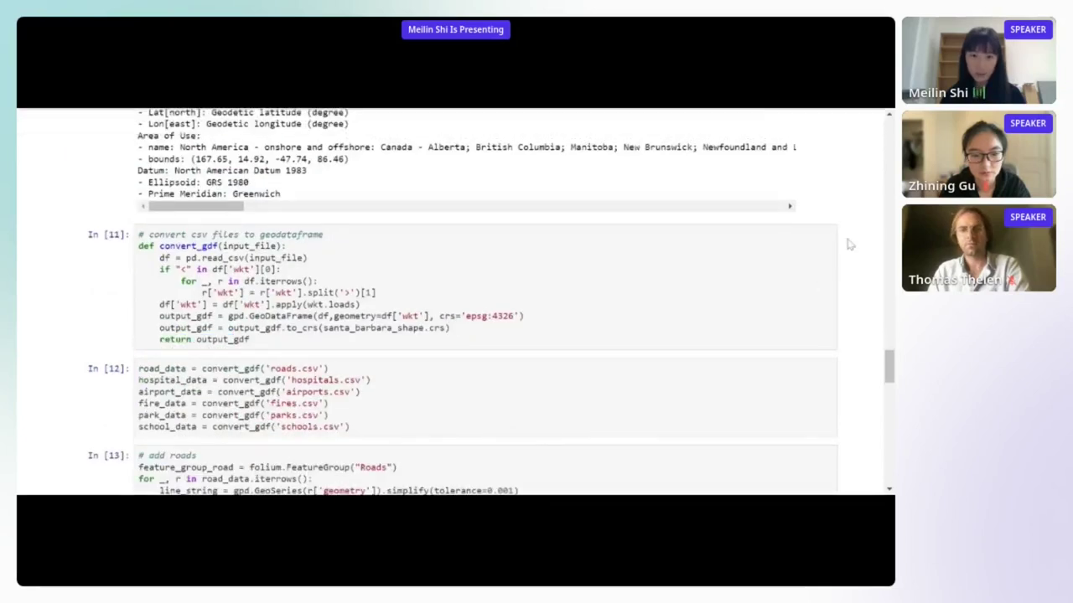
scroll(849, 245, "down", 3)
scroll(848, 245, "down", 3)
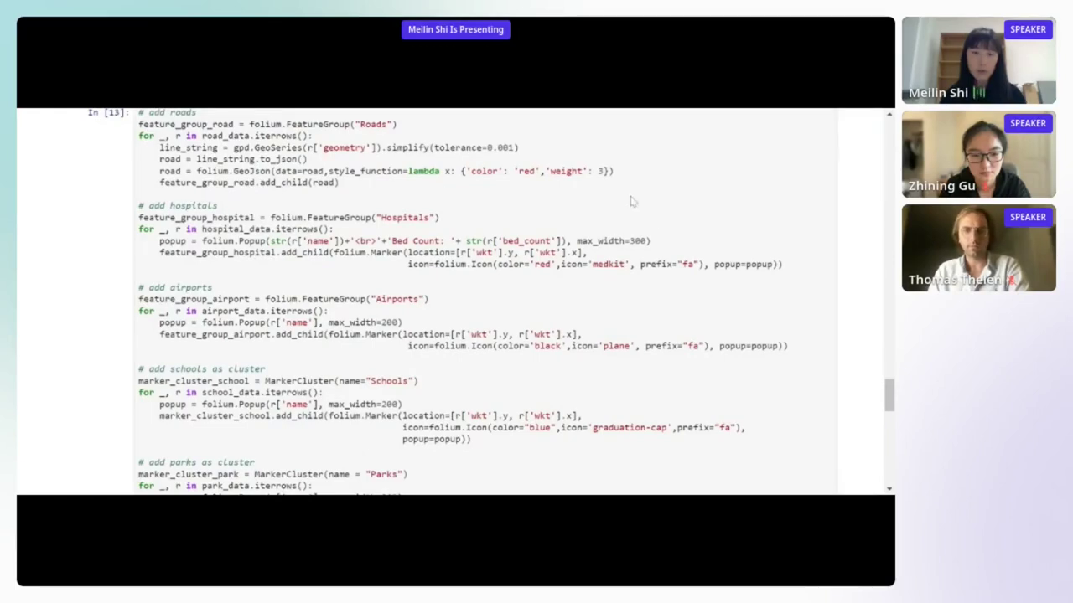
scroll(744, 236, "down", 8)
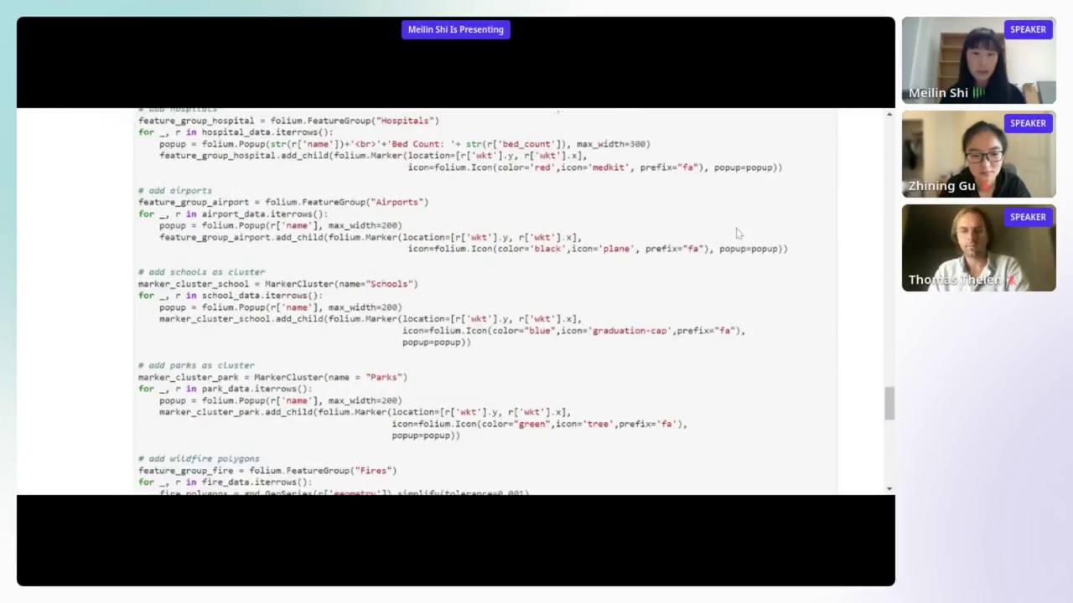
scroll(737, 233, "down", 6)
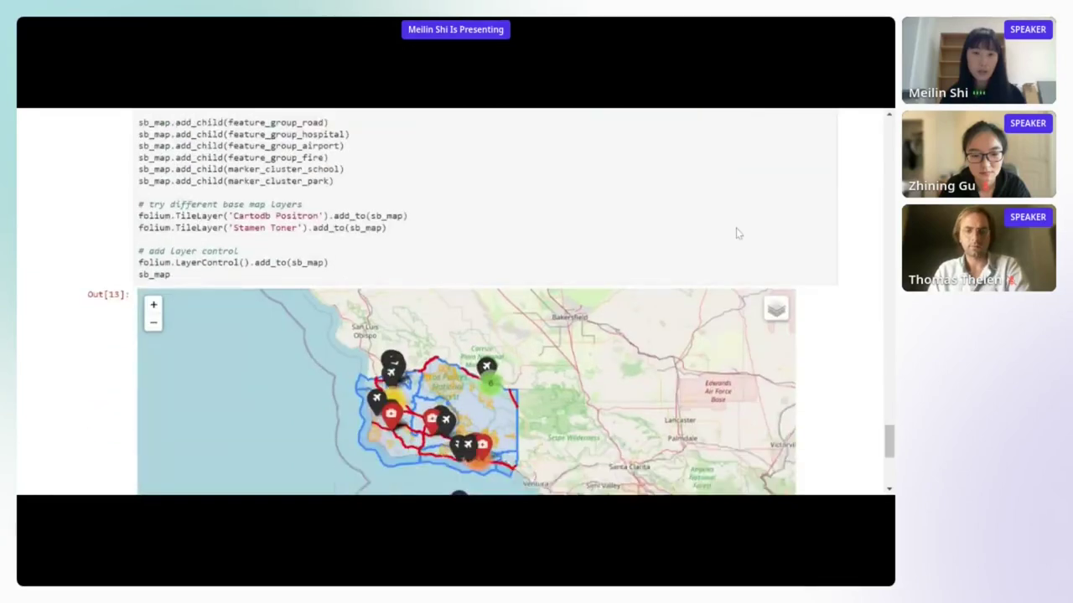
Step: Try cartodbpositron and stamentoner basemaps, return to openstreetmap, and toggle the county boundary layer
scroll(869, 190, "down", 4)
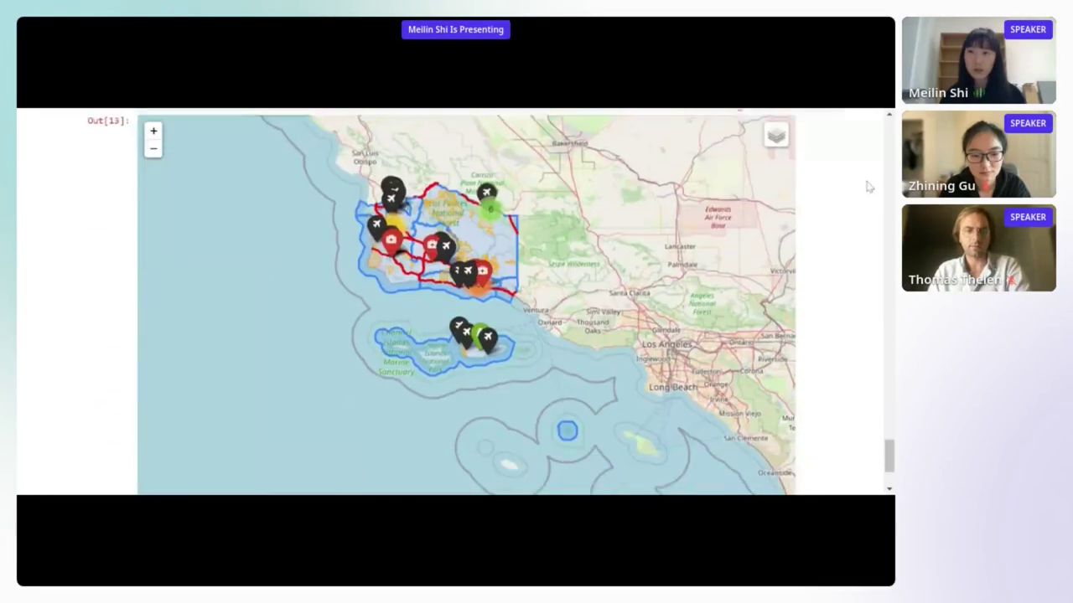
scroll(869, 187, "up", 2)
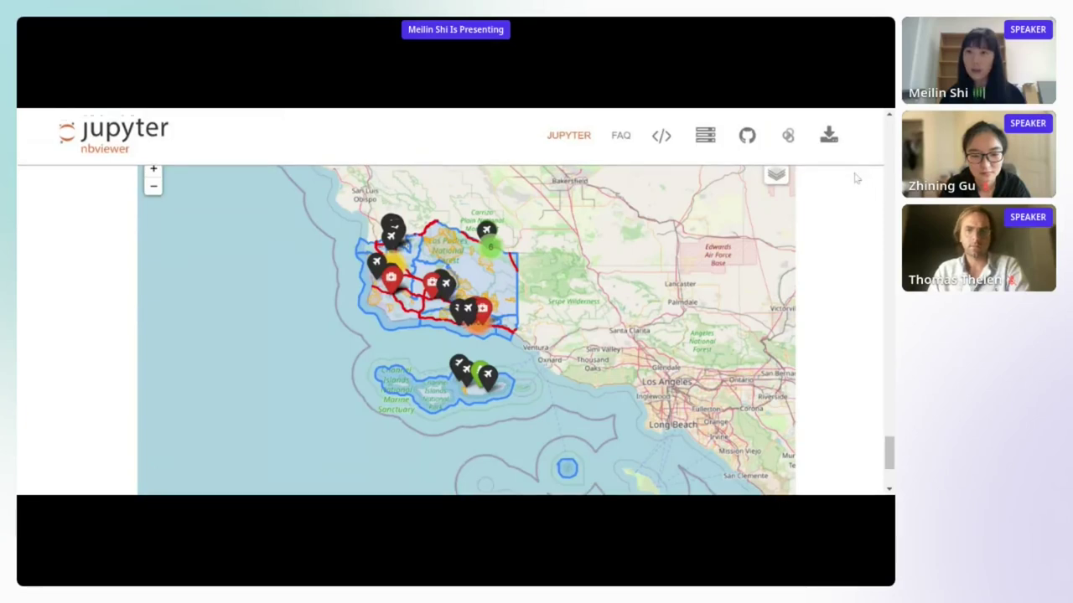
scroll(856, 177, "down", 1)
scroll(854, 172, "up", 1)
mouse_move(779, 175)
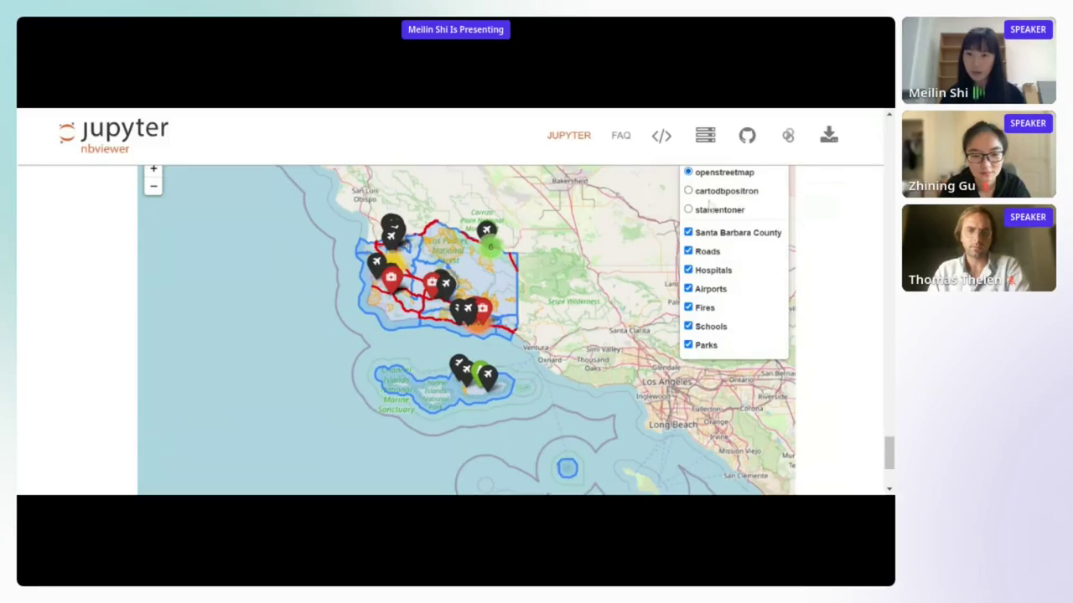
left_click(689, 192)
left_click(689, 209)
left_click(688, 172)
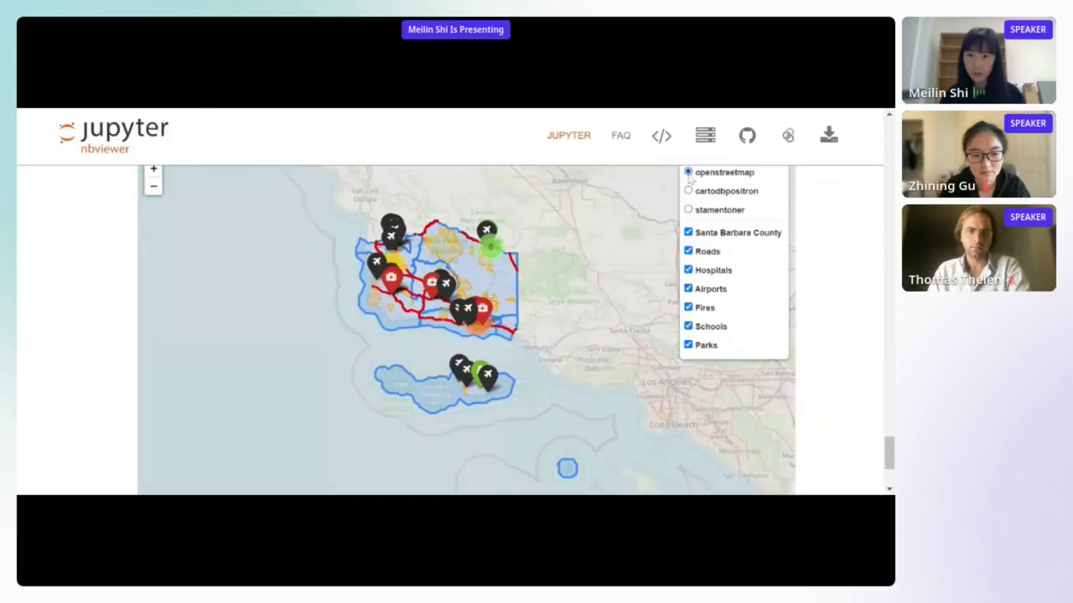
left_click(688, 232)
left_click(688, 232)
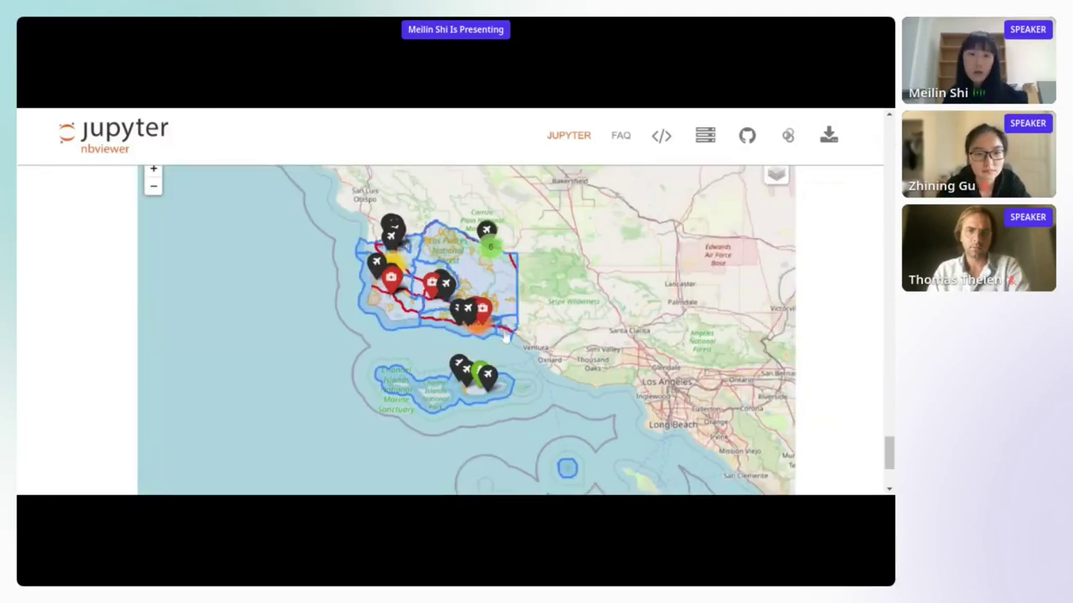
Step: Zoom and pan the map onto the Goleta–Santa Barbara coast markers
scroll(506, 336, "down", 2)
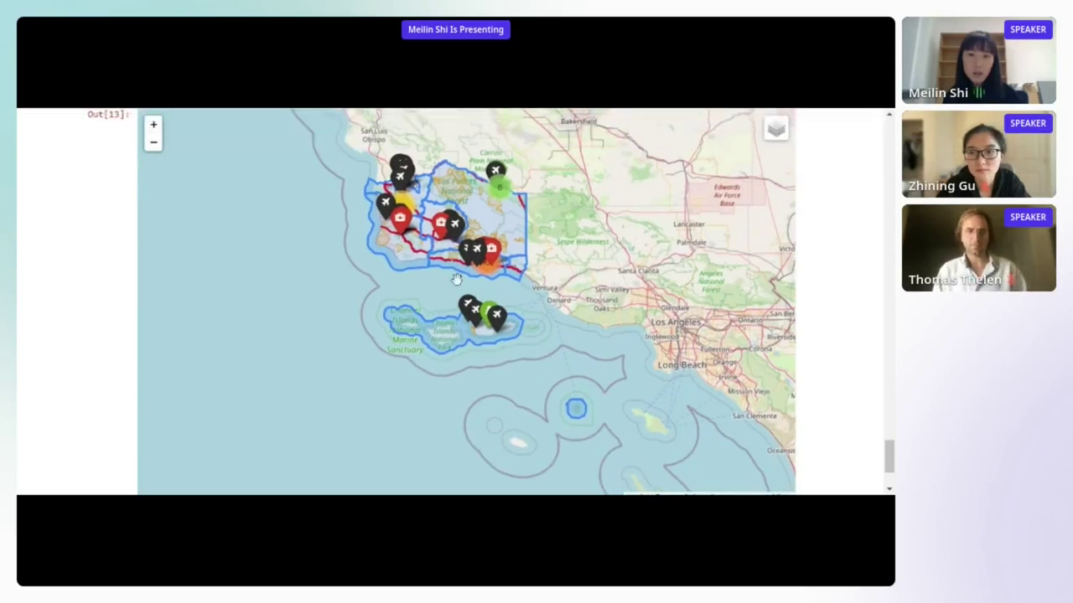
scroll(471, 256, "up", 3)
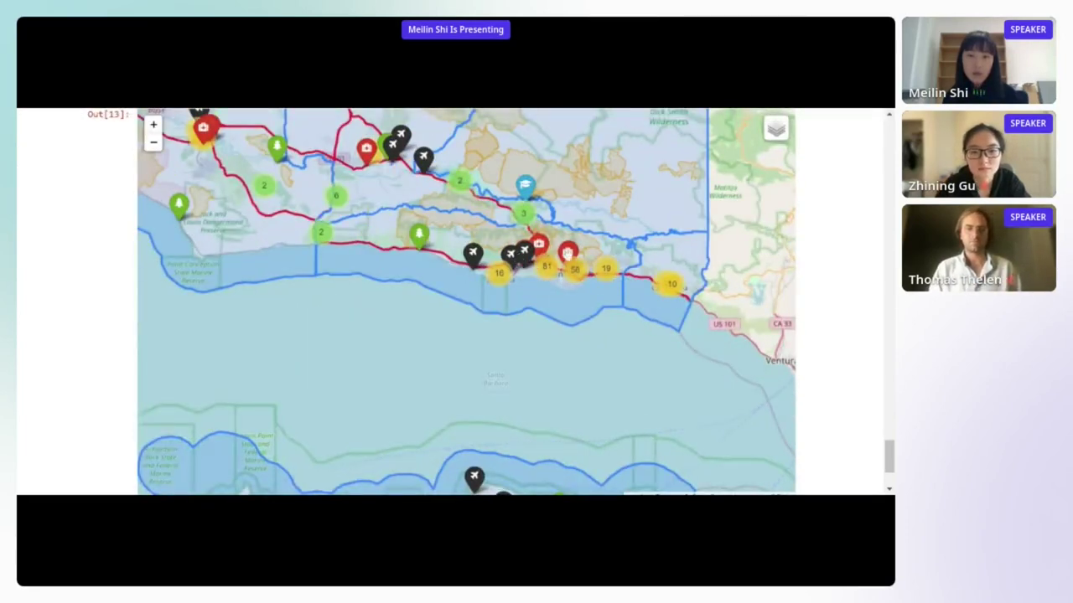
scroll(559, 273, "down", 1)
scroll(471, 293, "up", 1)
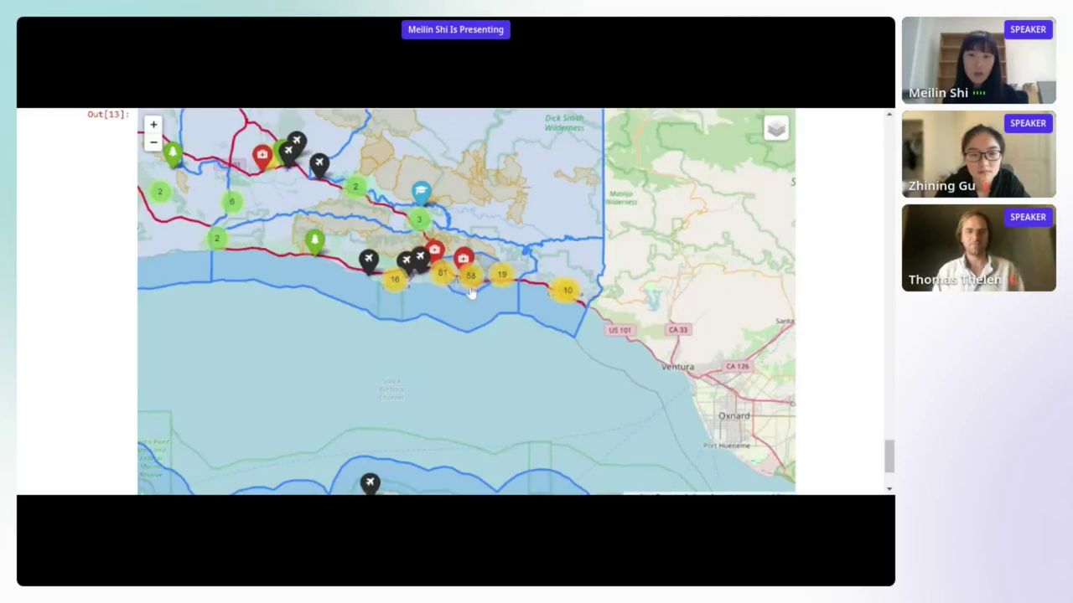
scroll(471, 294, "up", 1)
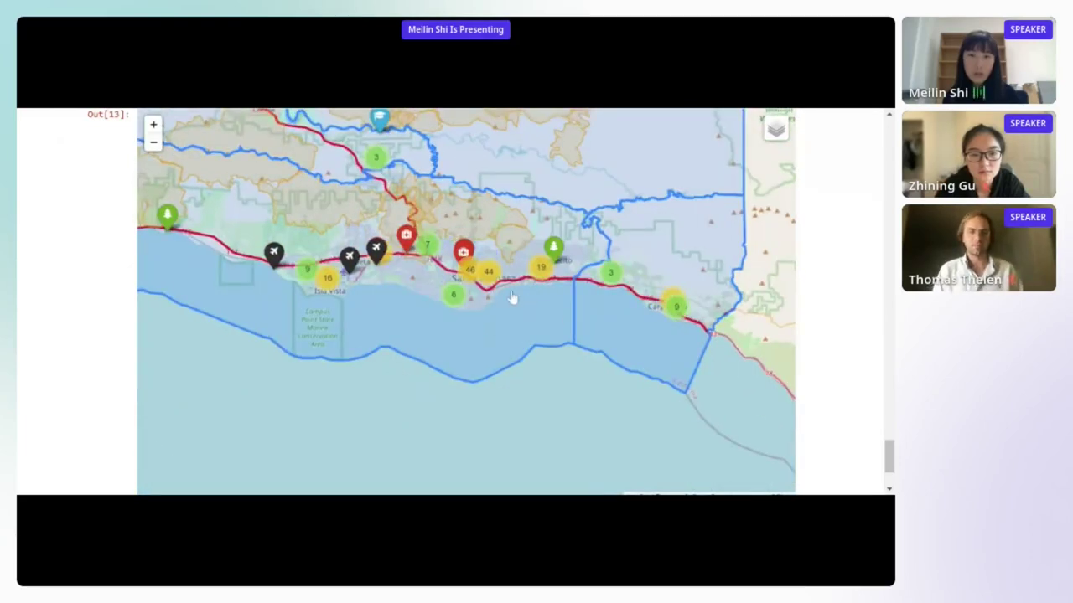
scroll(511, 298, "up", 1)
left_click_drag(496, 236, 585, 257)
left_click_drag(418, 228, 476, 253)
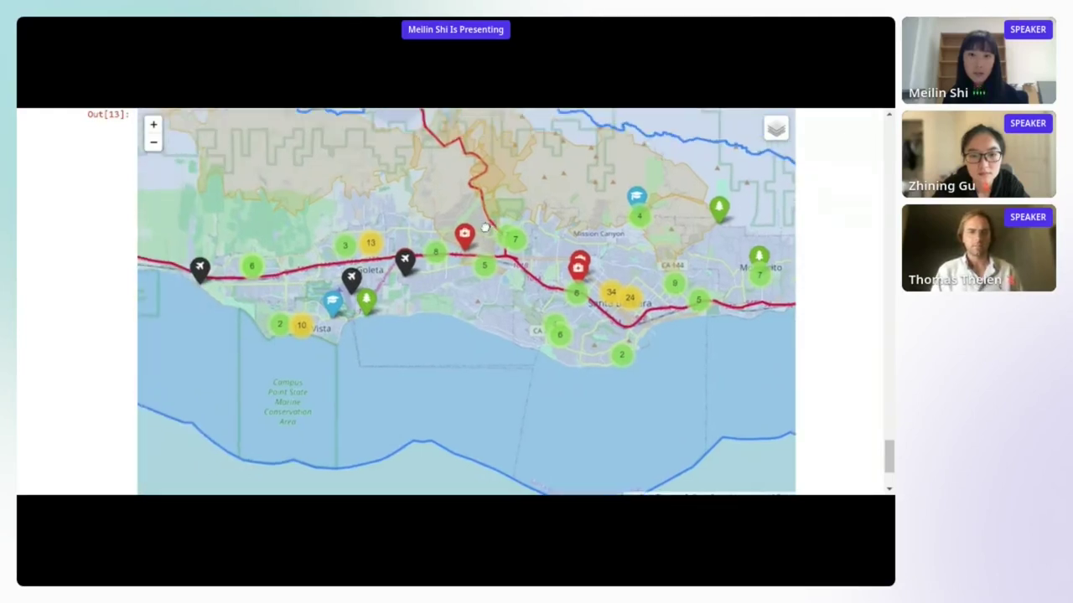
left_click_drag(602, 395, 620, 413)
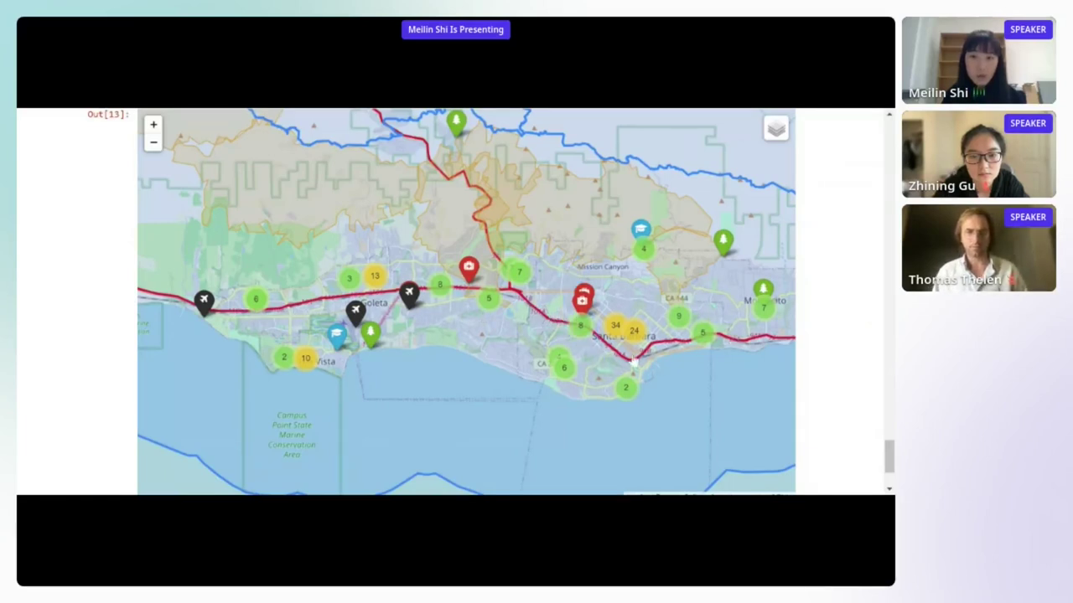
left_click_drag(374, 336, 363, 346)
Step: Show popups for Ellwood Onshore Heliport, Santa Barbara Municipal Airport and Goleta Valley Hospital Heliport
left_click(193, 312)
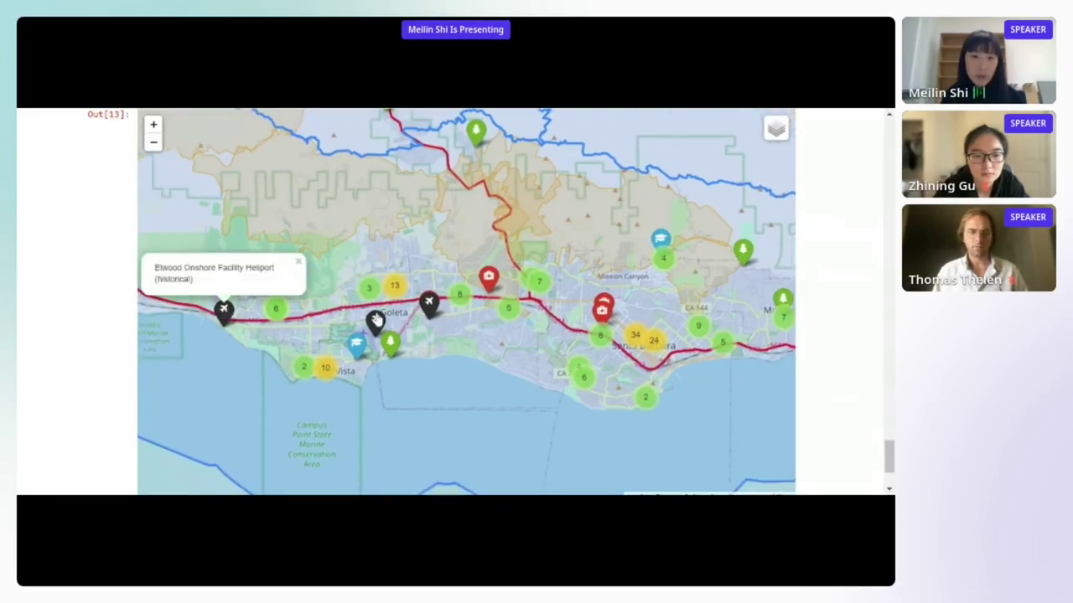
left_click(377, 319)
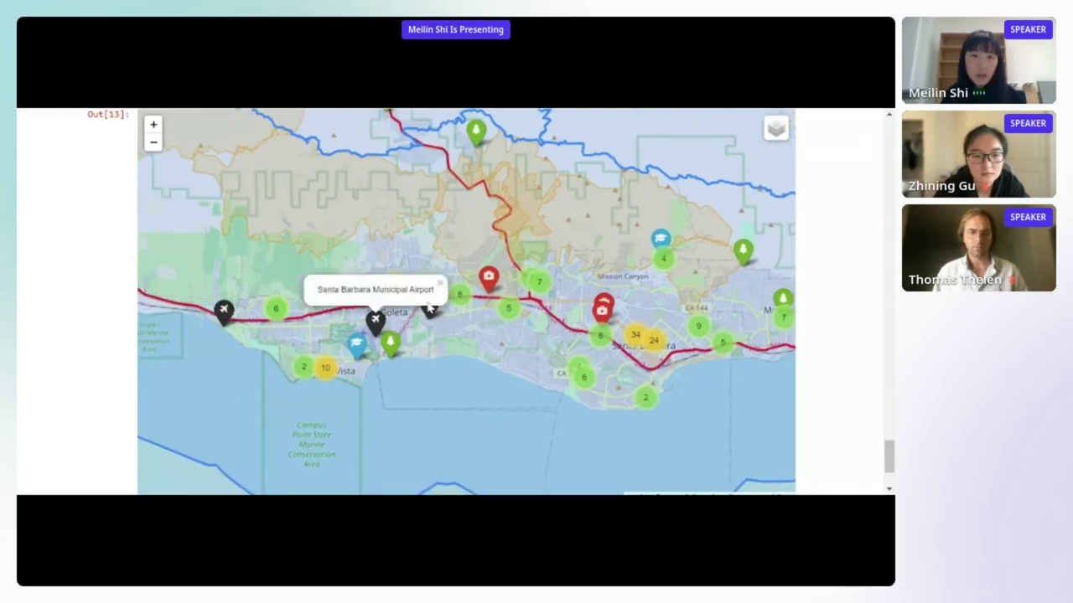
left_click(429, 308)
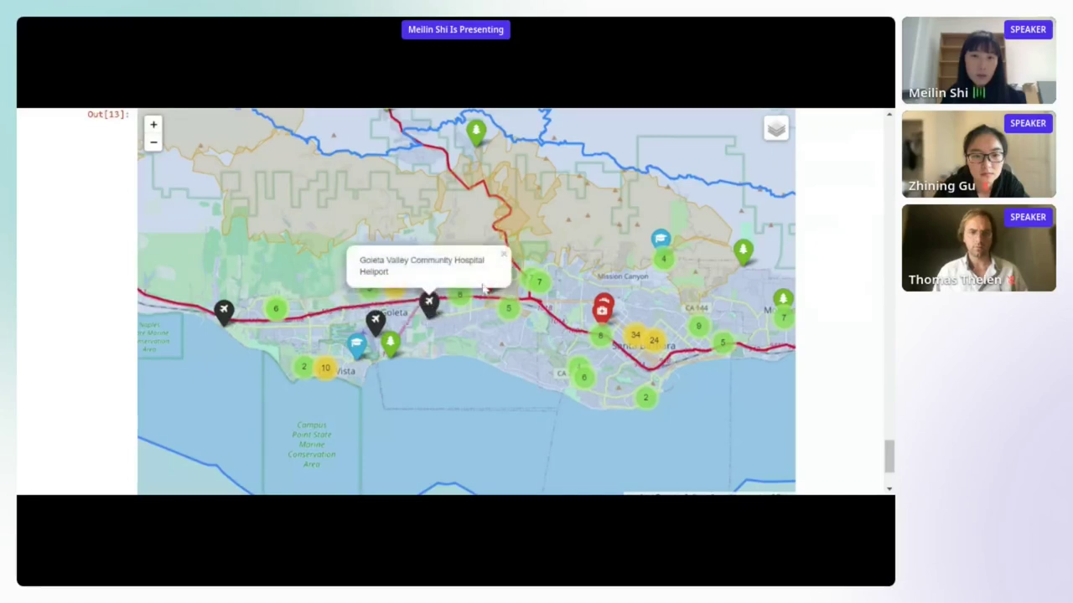
mouse_move(524, 348)
left_mouse_down()
mouse_move(470, 346)
mouse_move(478, 341)
left_mouse_up()
left_click(467, 251)
scroll(415, 294, "up", 4)
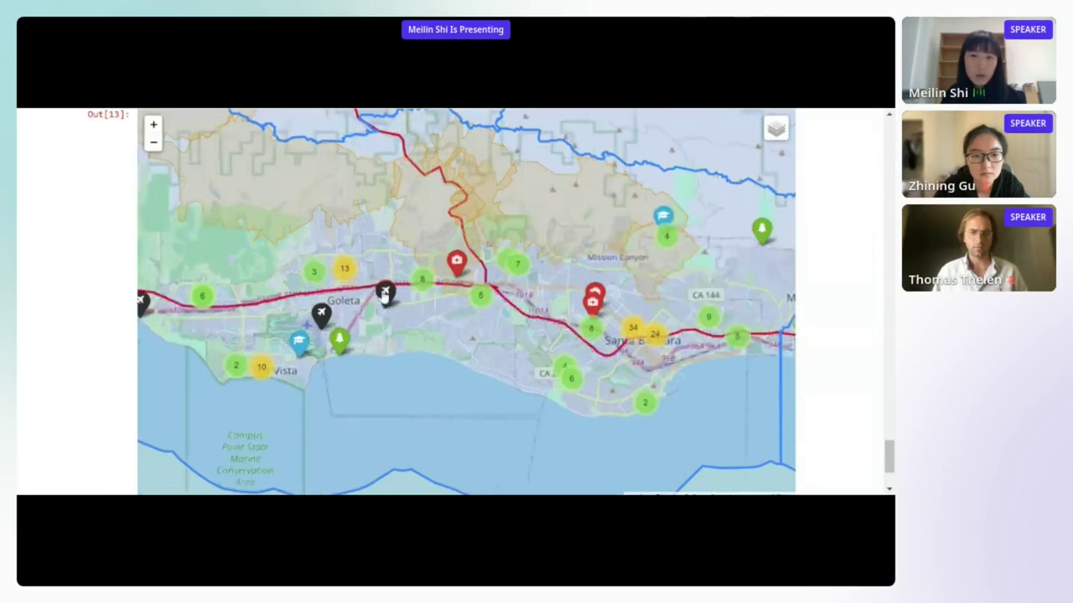
Step: Pan east to Santa Barbara, opening heliport, Psychiatric Health Facility and Cottage hospital bed-count popups
left_click_drag(361, 331, 318, 262)
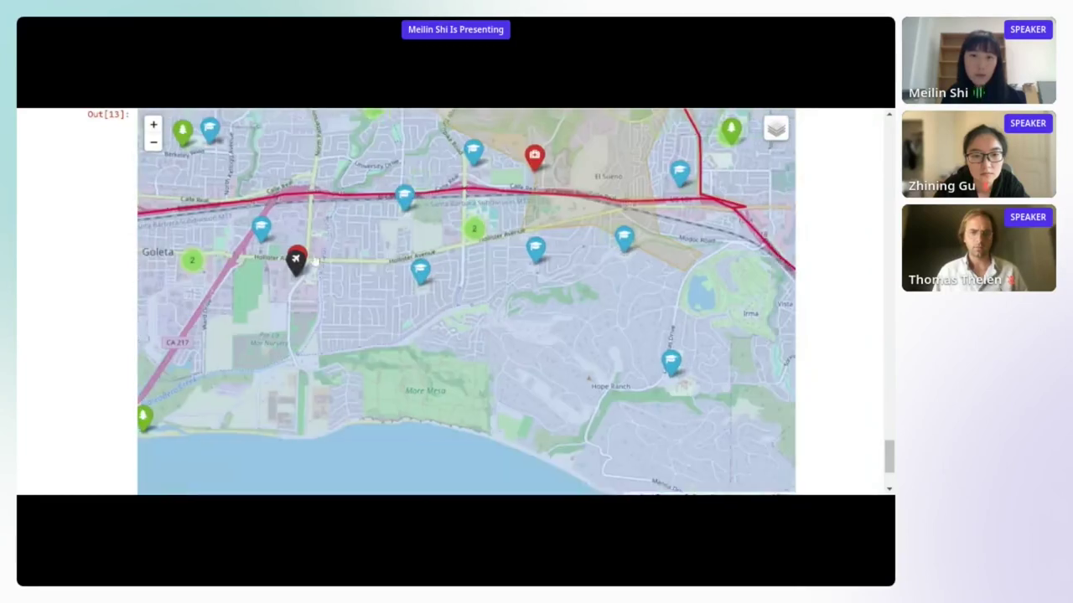
left_click(297, 258)
mouse_move(537, 160)
left_mouse_down()
mouse_move(424, 224)
mouse_move(369, 212)
left_mouse_up()
left_click(368, 212)
mouse_move(787, 313)
left_mouse_down()
mouse_move(736, 344)
mouse_move(510, 217)
left_mouse_up()
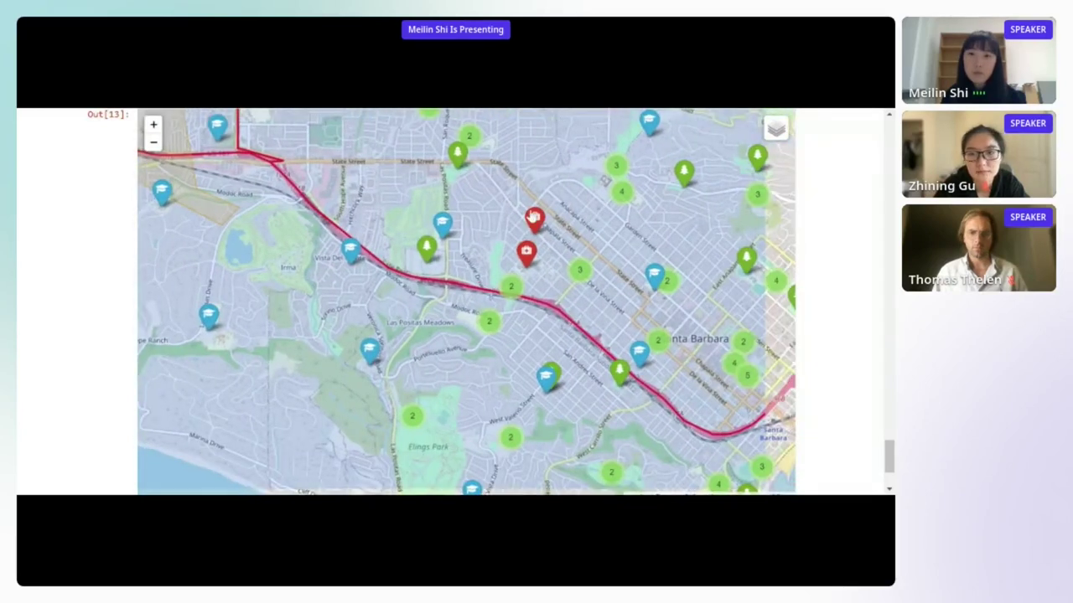
left_click(536, 220)
left_click(527, 251)
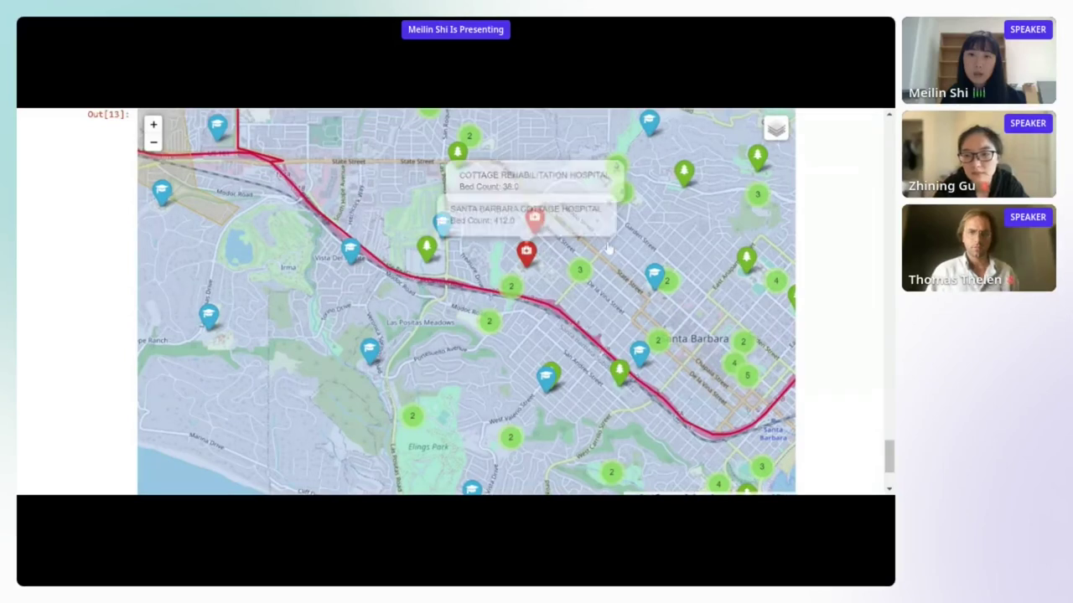
mouse_move(654, 244)
left_mouse_down()
mouse_move(568, 308)
mouse_move(522, 292)
mouse_move(548, 263)
mouse_move(586, 268)
left_mouse_up()
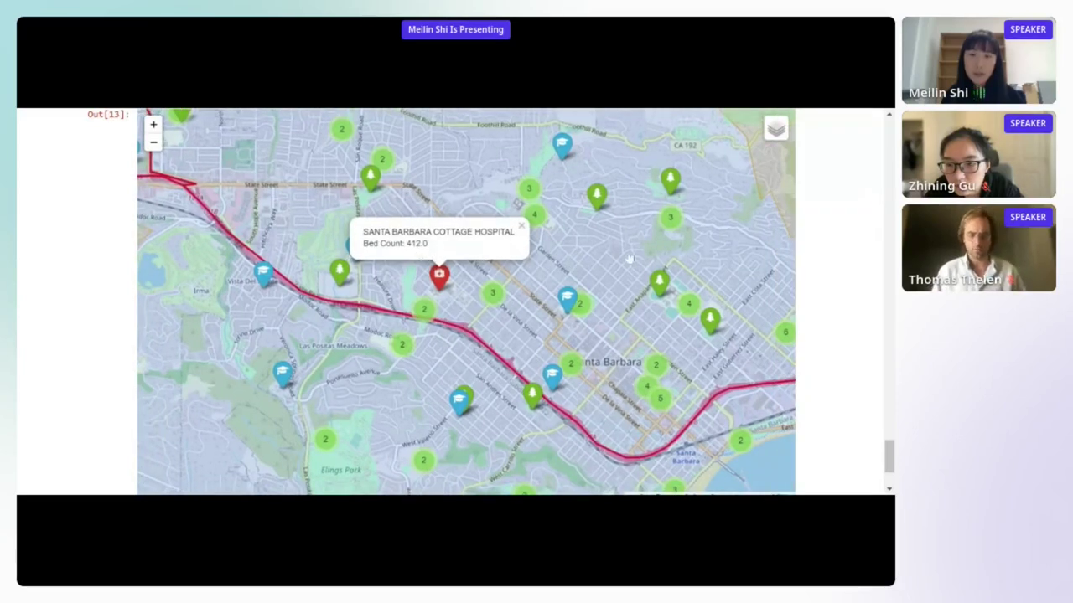
Step: Close the Cottage Hospital popup and pan the map north toward the Santa Barbara foothills
scroll(662, 235, "down", 3)
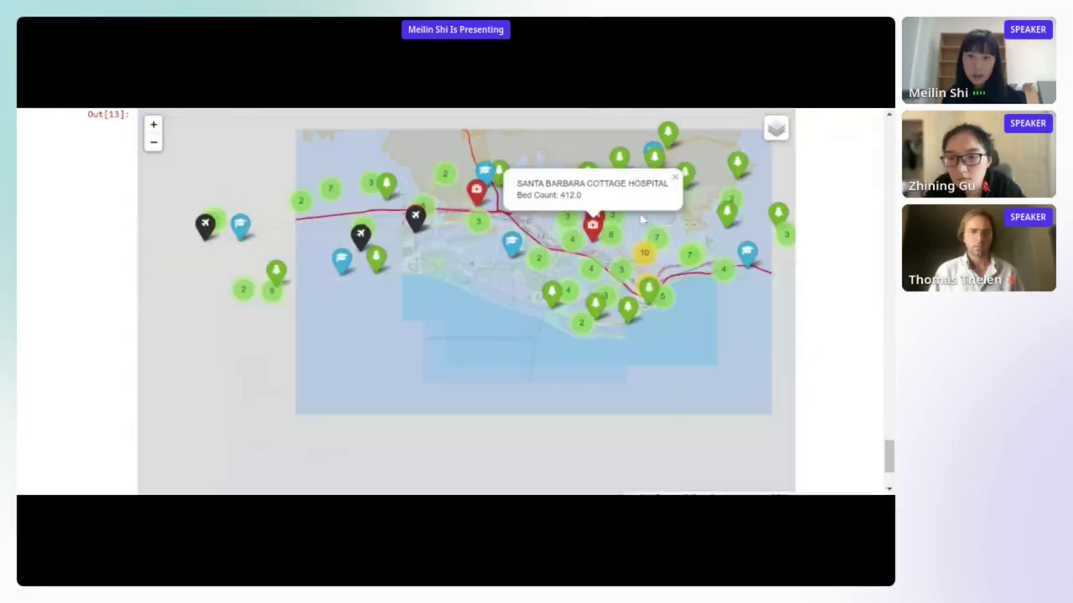
left_click_drag(715, 228, 688, 275)
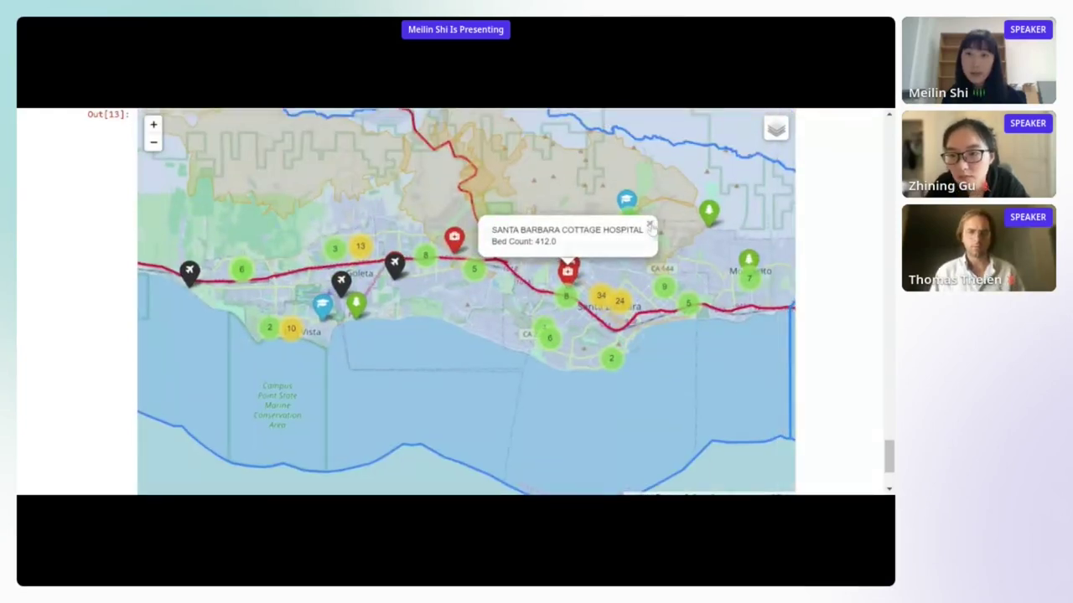
left_click(649, 225)
scroll(637, 242, "up", 2)
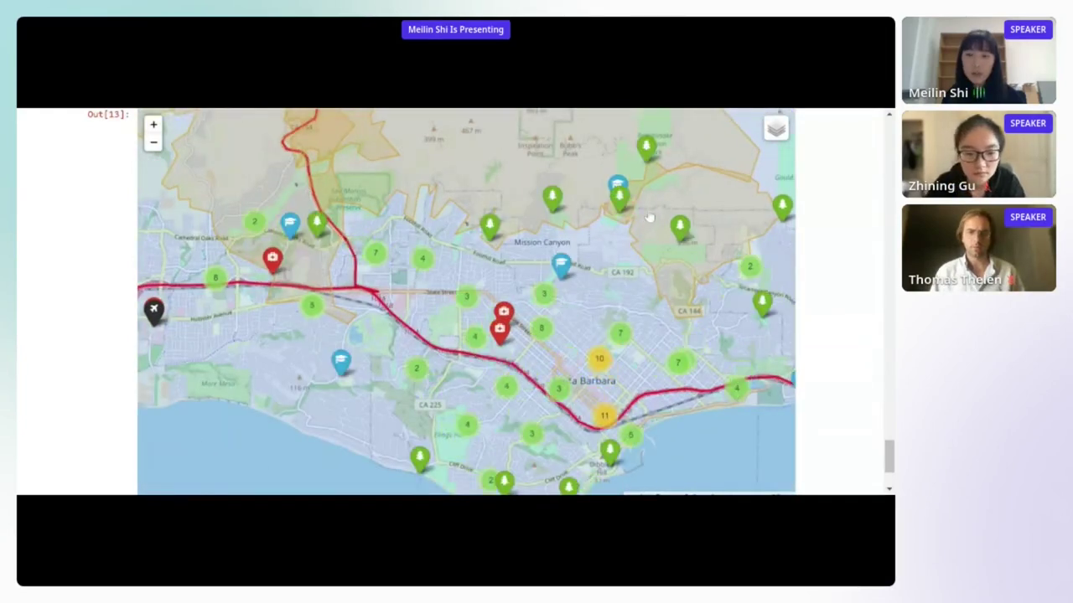
left_click_drag(646, 221, 631, 202)
left_click_drag(508, 175, 562, 251)
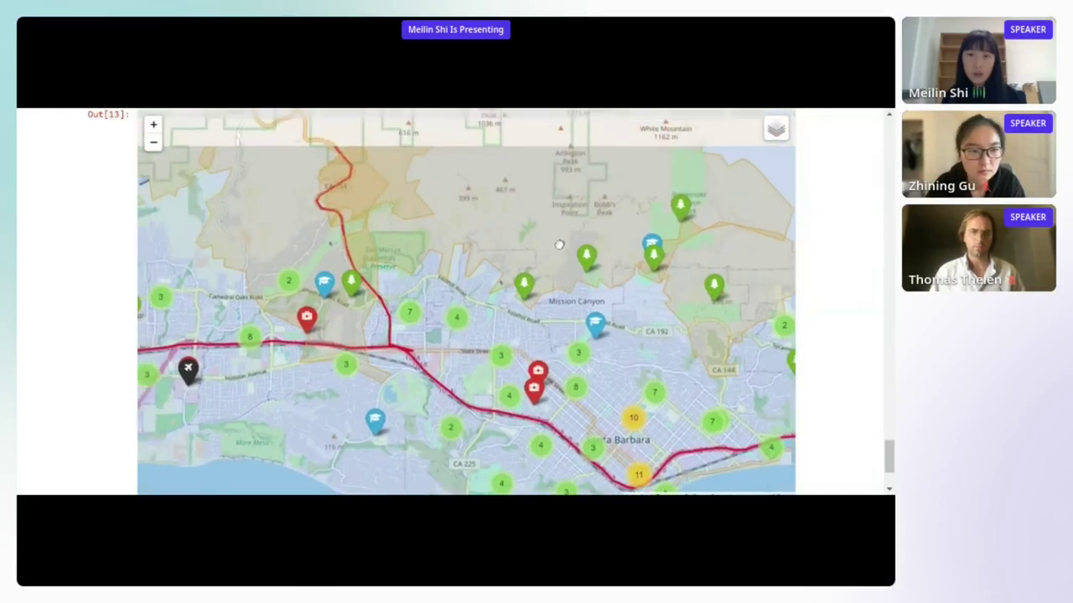
left_click_drag(582, 202, 572, 215)
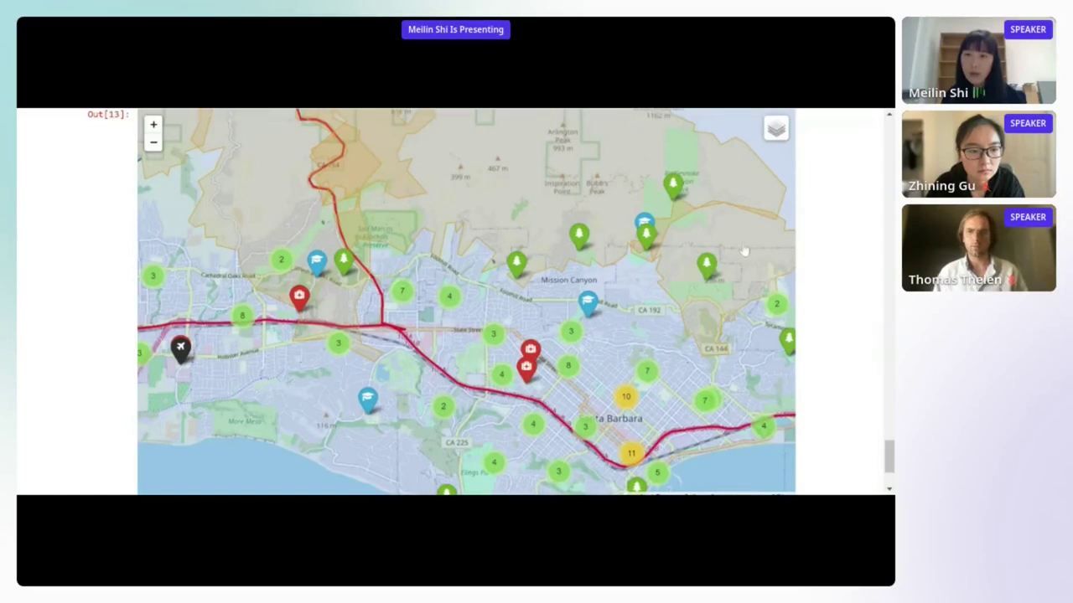
left_click_drag(717, 299, 592, 224)
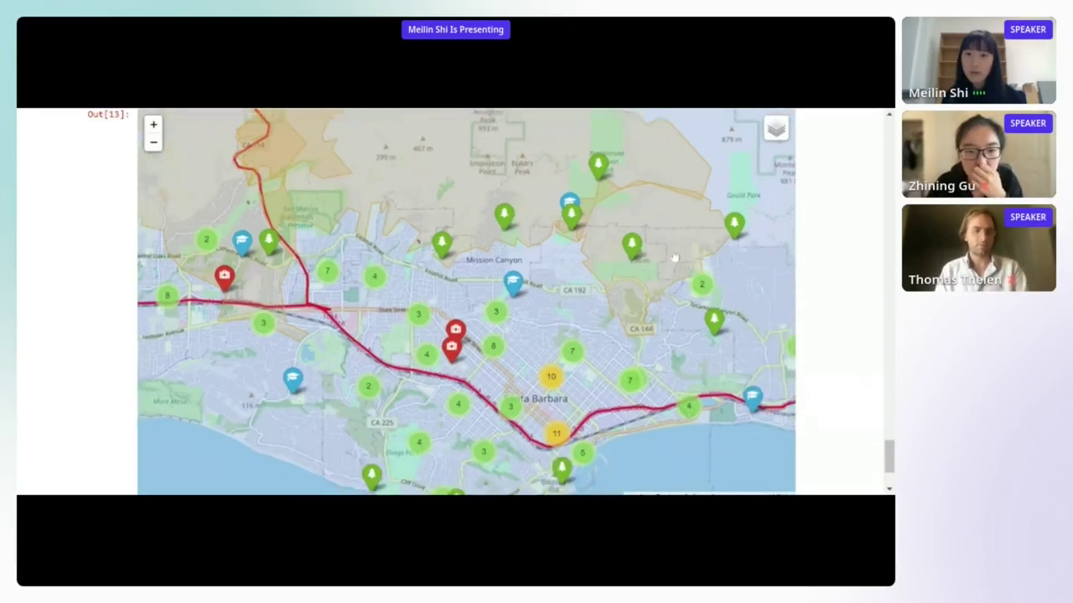
left_click_drag(675, 258, 692, 210)
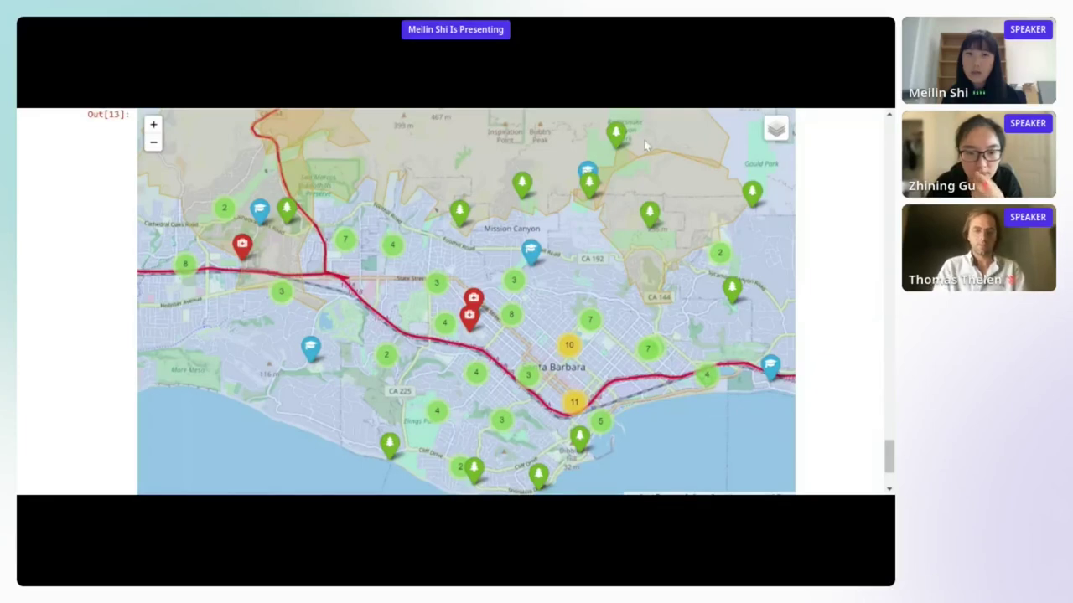
key("F5")
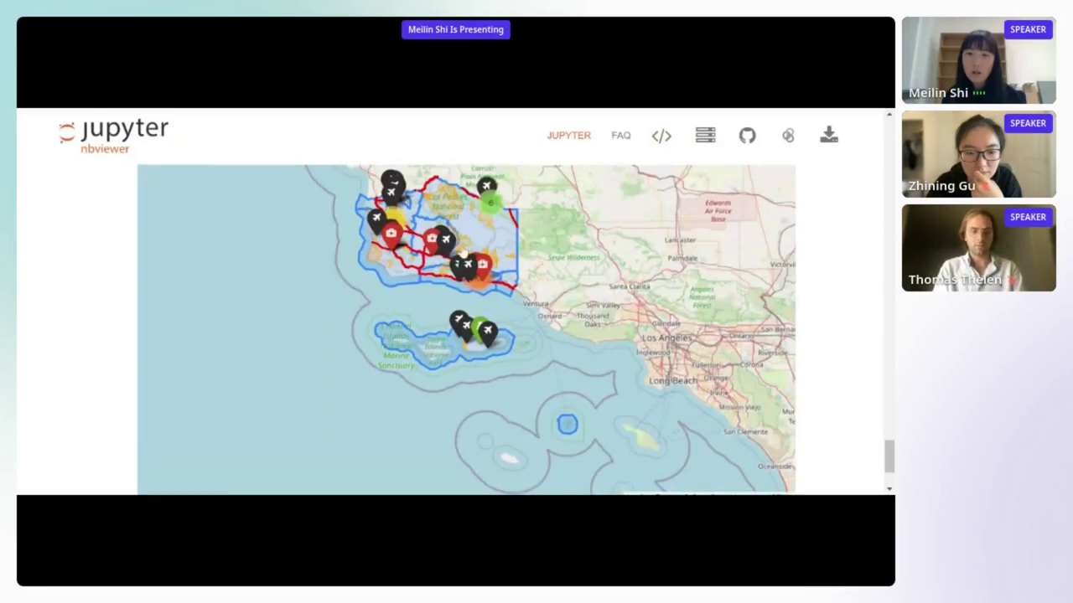
Step: Zoom into Santa Barbara and open the REY FIRE, 2016 and TEA FIRE, 2008 popups
left_click(462, 254)
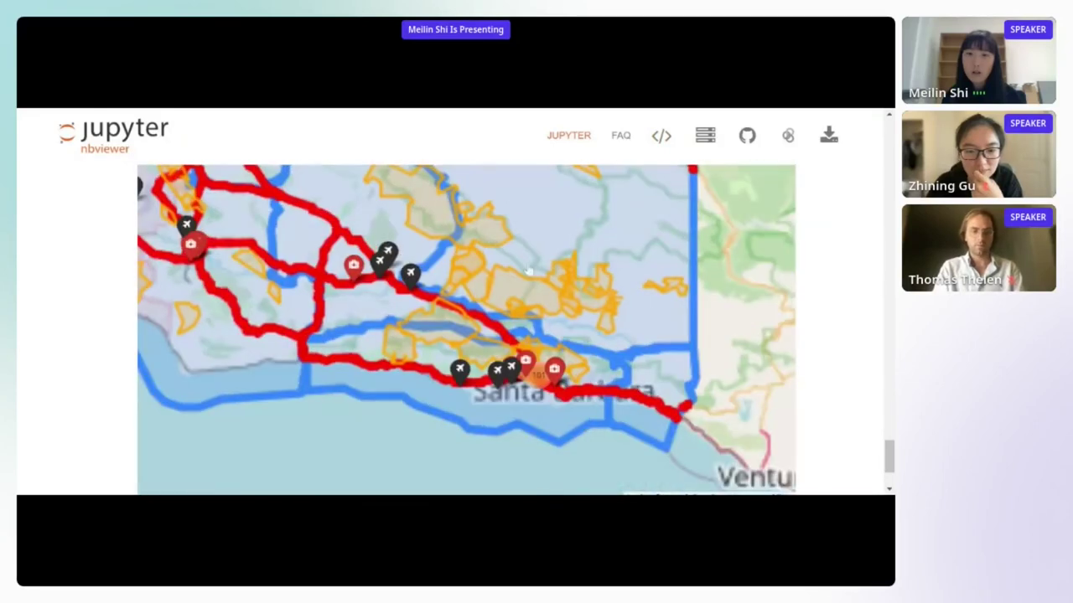
left_click(497, 306)
scroll(593, 311, "up", 2)
left_click_drag(594, 311, 670, 261)
left_click(670, 260)
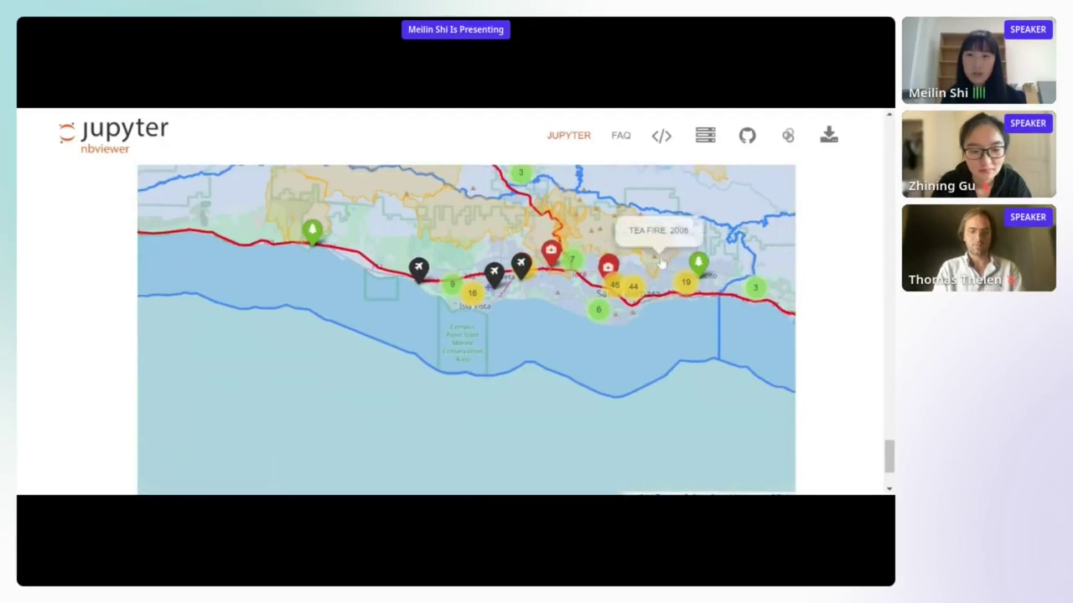
Step: Pan the map and open the JESUSITA FIRE, 2009 popup
left_click_drag(699, 304, 626, 318)
scroll(627, 326, "up", 1)
left_click_drag(708, 240, 760, 292)
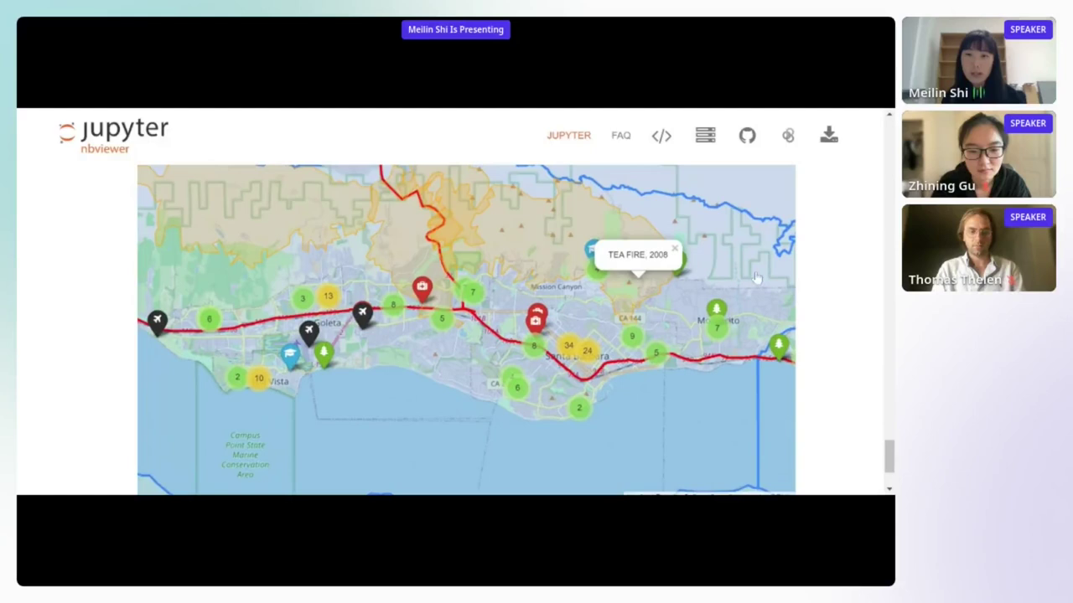
left_click(549, 251)
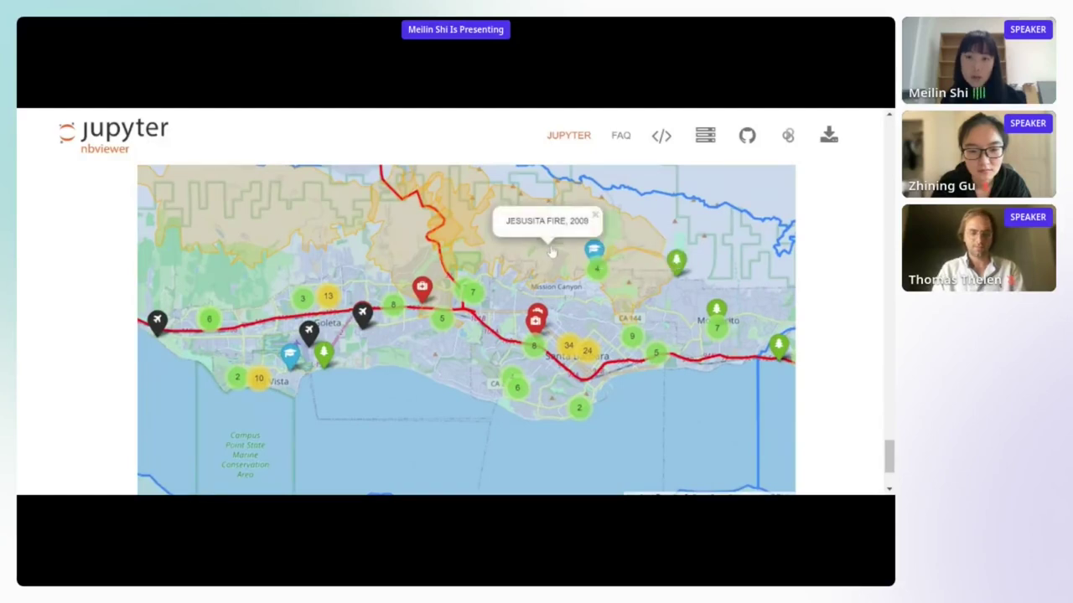
Step: Pan west and open the PAINT FIRE, 1990 popup
left_click_drag(545, 274, 581, 293)
scroll(581, 293, "up", 1)
left_click_drag(479, 290, 548, 301)
left_click_drag(434, 309, 391, 240)
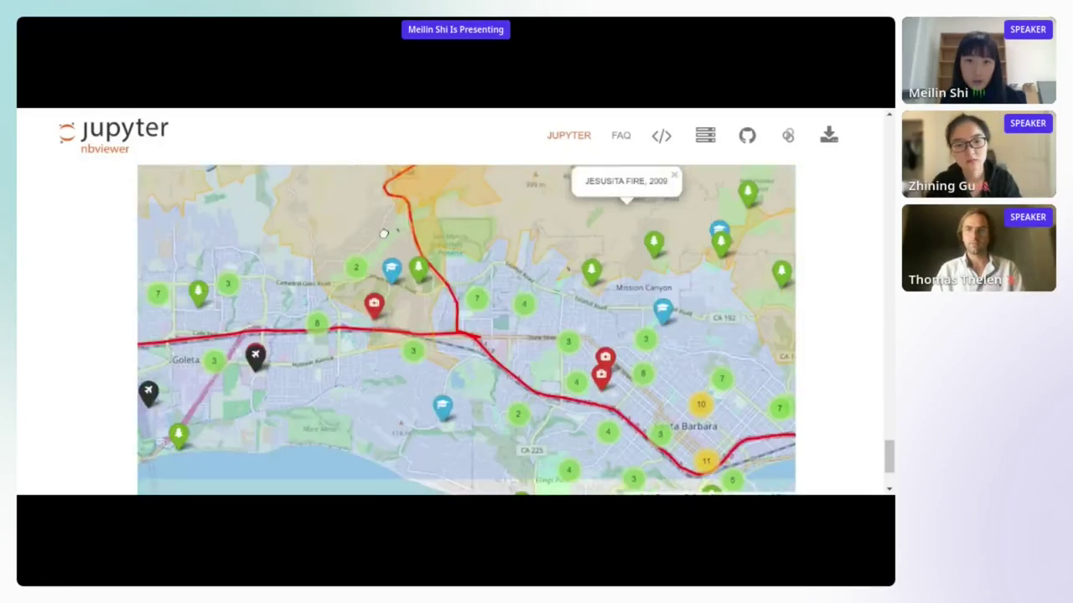
left_click(372, 236)
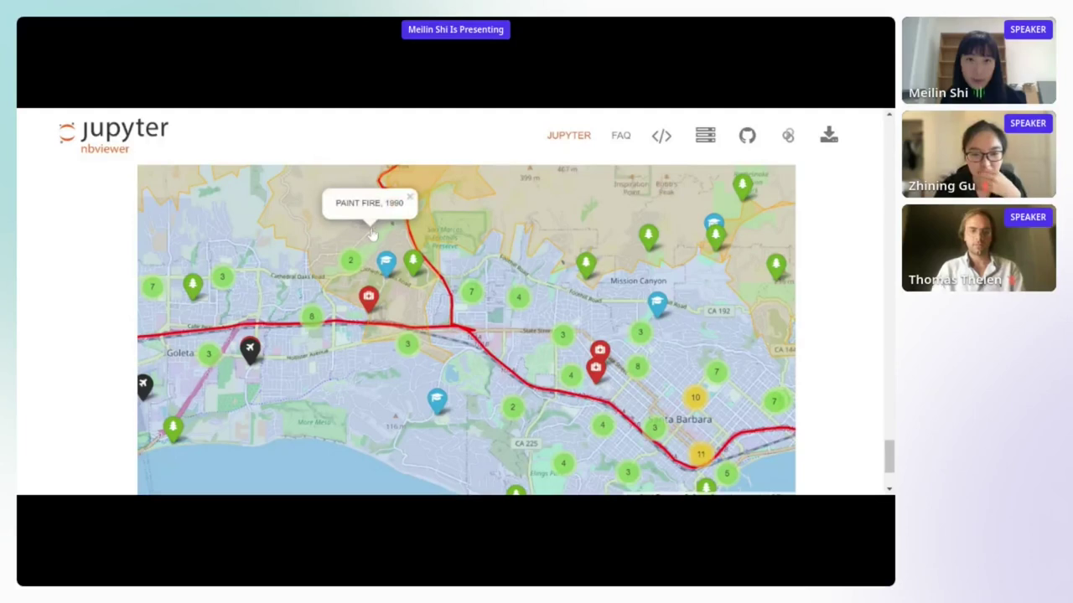
Step: Open the CAVE FIRE, 2019 popup and re-centre the map on central Santa Barbara
left_click_drag(505, 231, 529, 307)
left_click(462, 182)
mouse_move(466, 237)
left_mouse_down()
mouse_move(478, 304)
mouse_move(463, 295)
mouse_move(472, 278)
left_mouse_up()
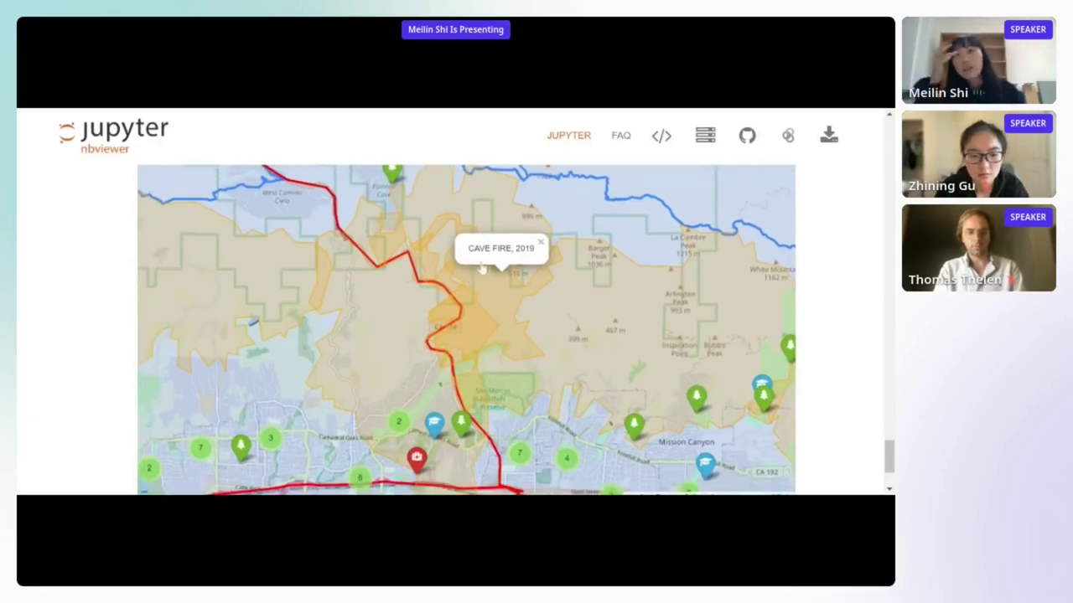
left_click_drag(537, 303, 601, 246)
left_click_drag(371, 242, 305, 292)
left_click_drag(570, 305, 472, 276)
scroll(551, 243, "down", 1)
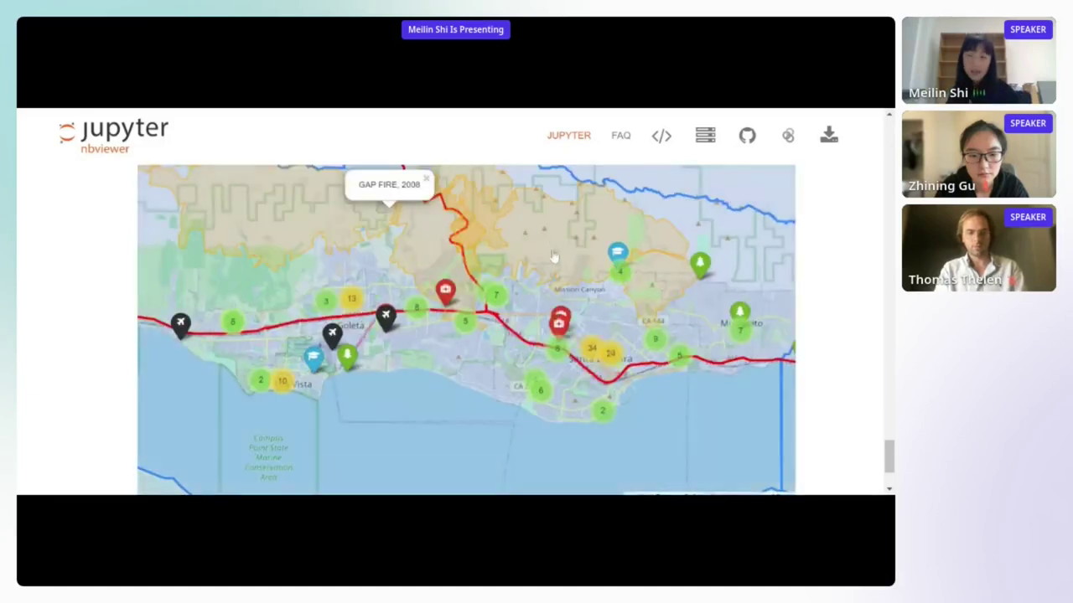
left_click_drag(553, 257, 578, 274)
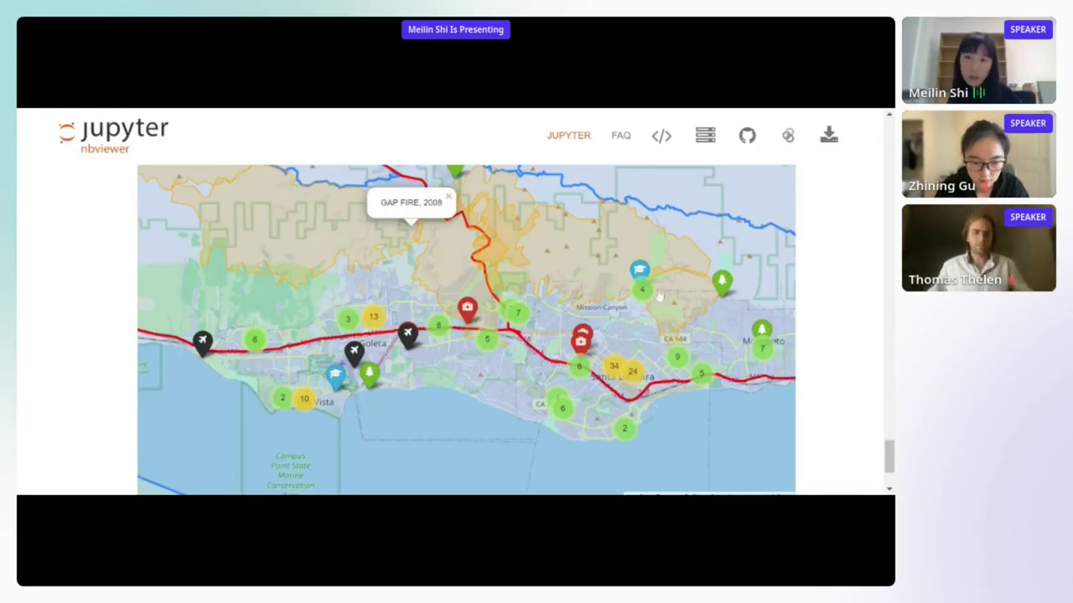
scroll(658, 314, "up", 1)
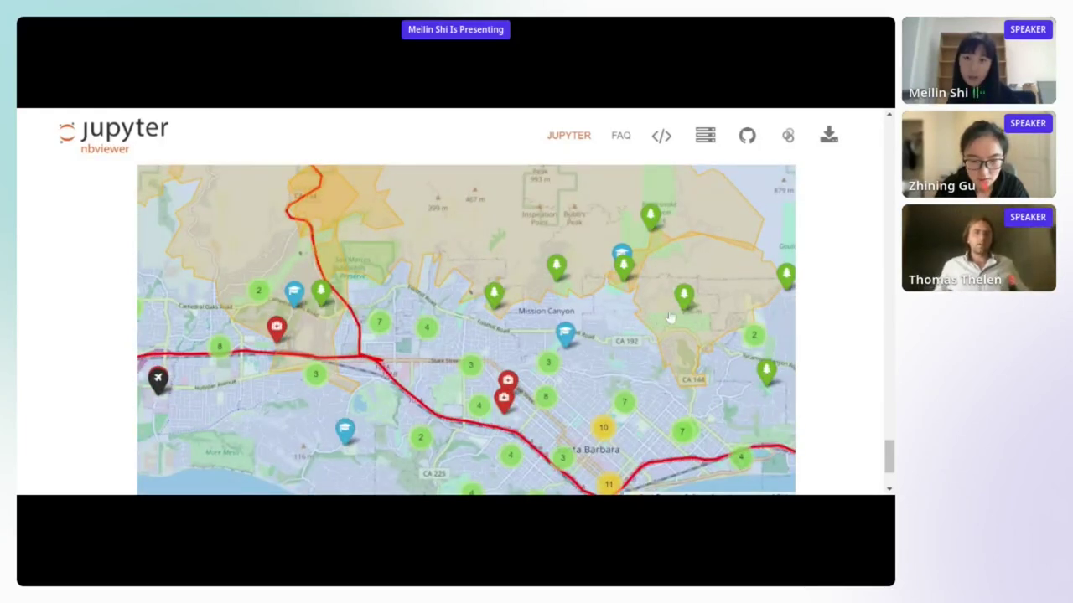
Step: Open the GAP FIRE, 2008 popup and pan up to reveal the Goleta coastline
left_click(696, 380)
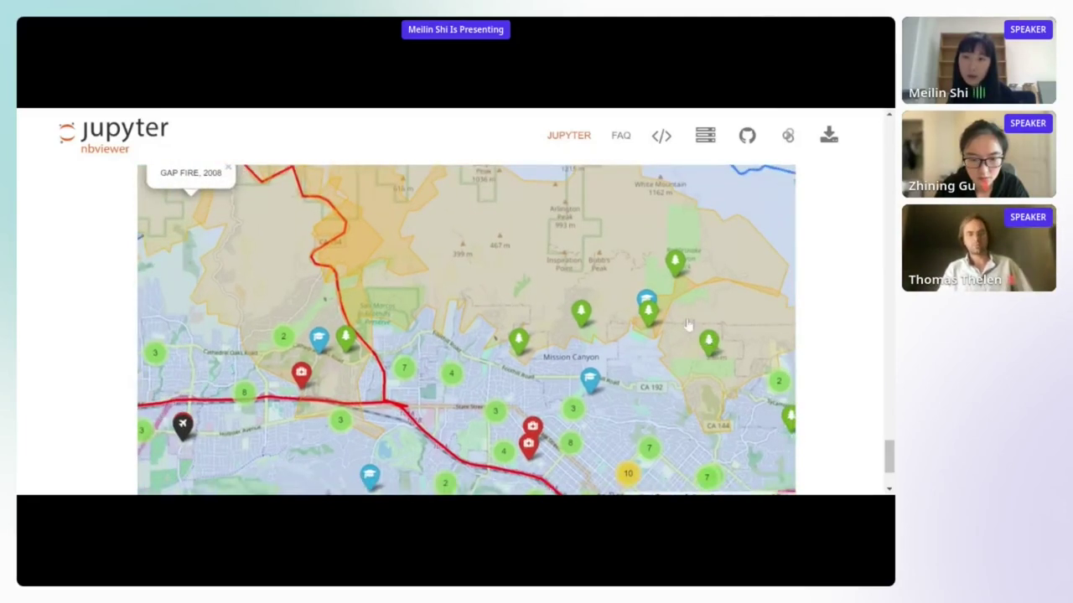
left_click_drag(701, 322, 712, 259)
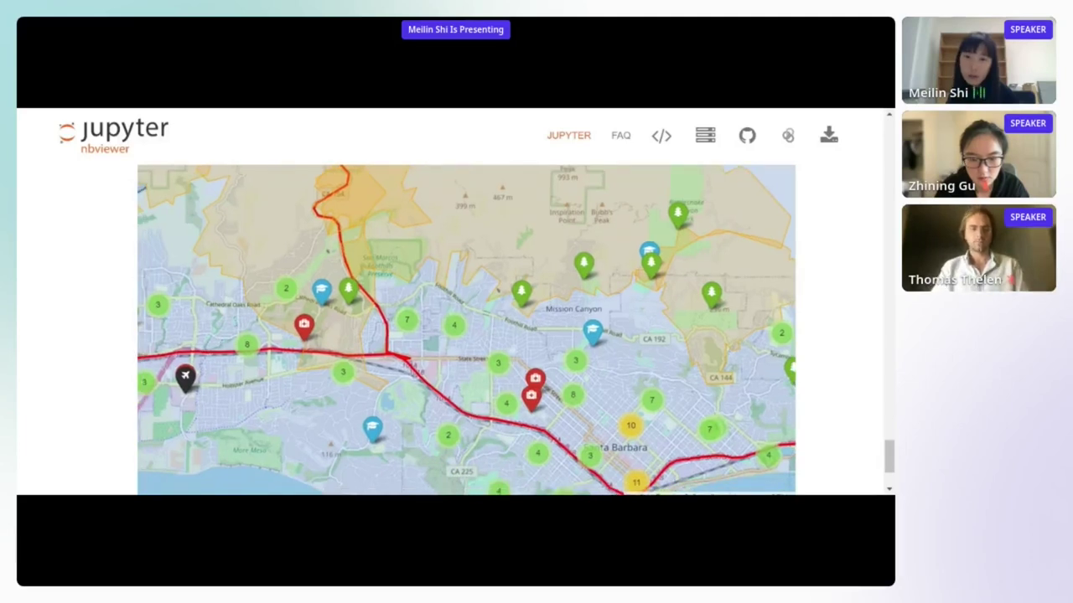
left_click_drag(716, 260, 670, 259)
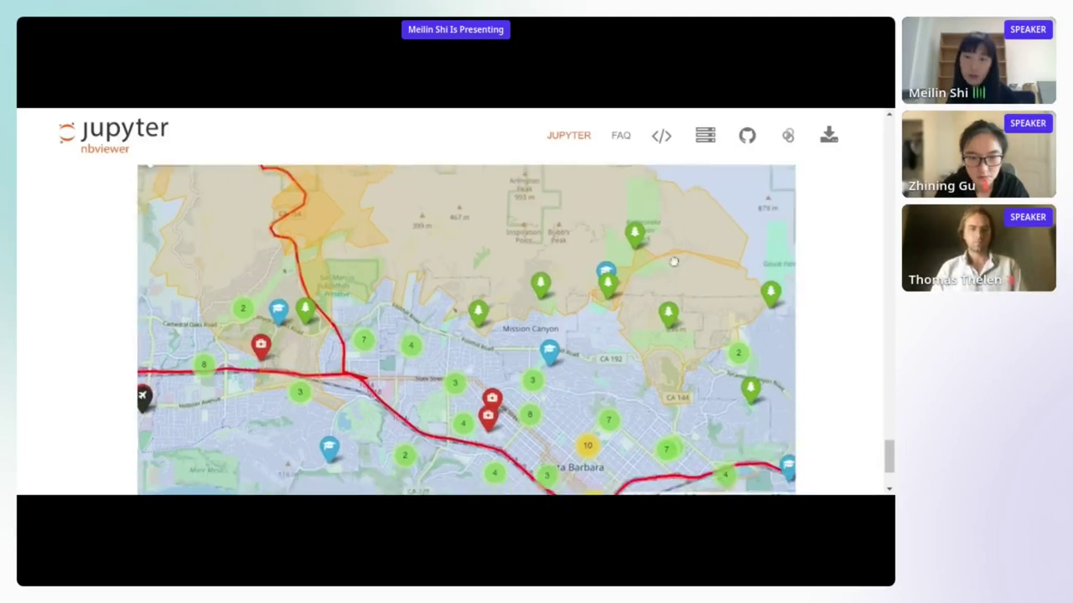
left_click_drag(494, 228, 581, 243)
left_click_drag(624, 290, 567, 206)
left_click_drag(469, 305, 640, 243)
left_click_drag(394, 210, 370, 237)
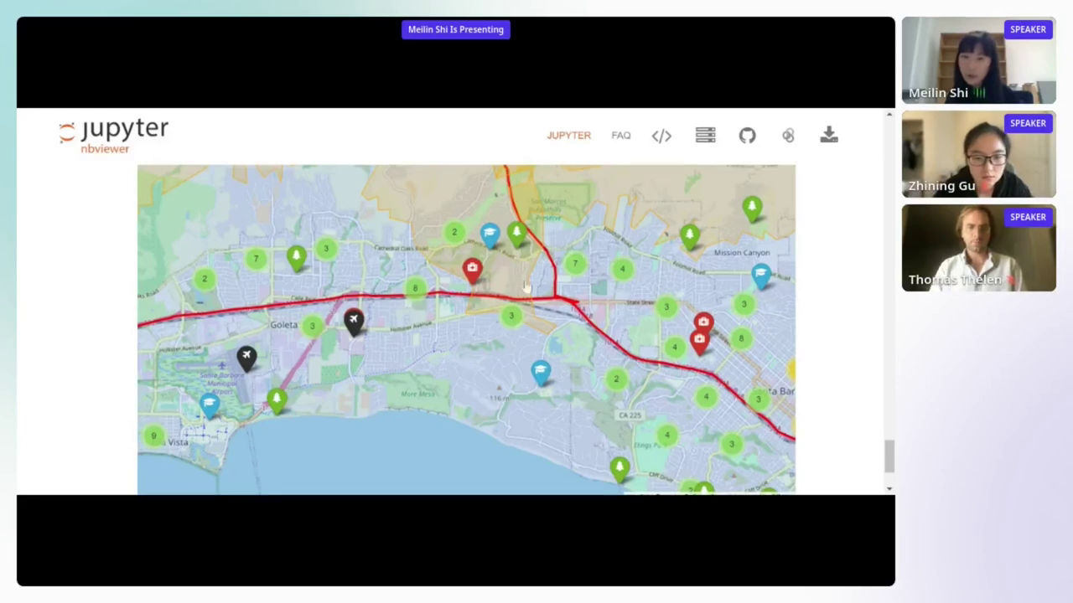
Step: Zoom into Goleta near El Camino Real and expand the 2 school cluster
scroll(468, 314, "up", 1)
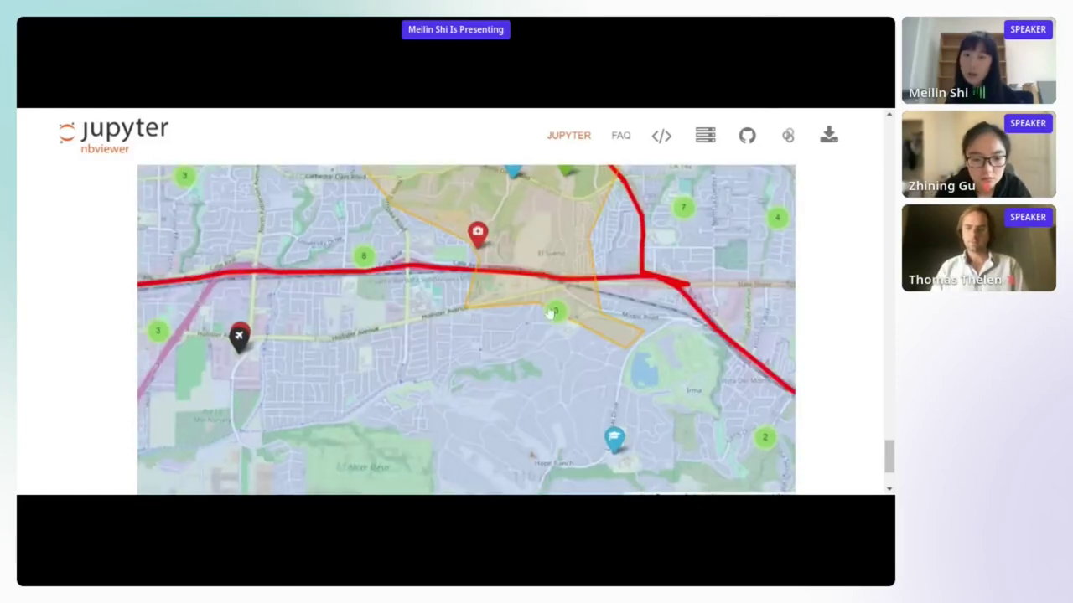
left_click_drag(603, 382, 626, 342)
scroll(459, 302, "up", 1)
left_click_drag(459, 303, 496, 362)
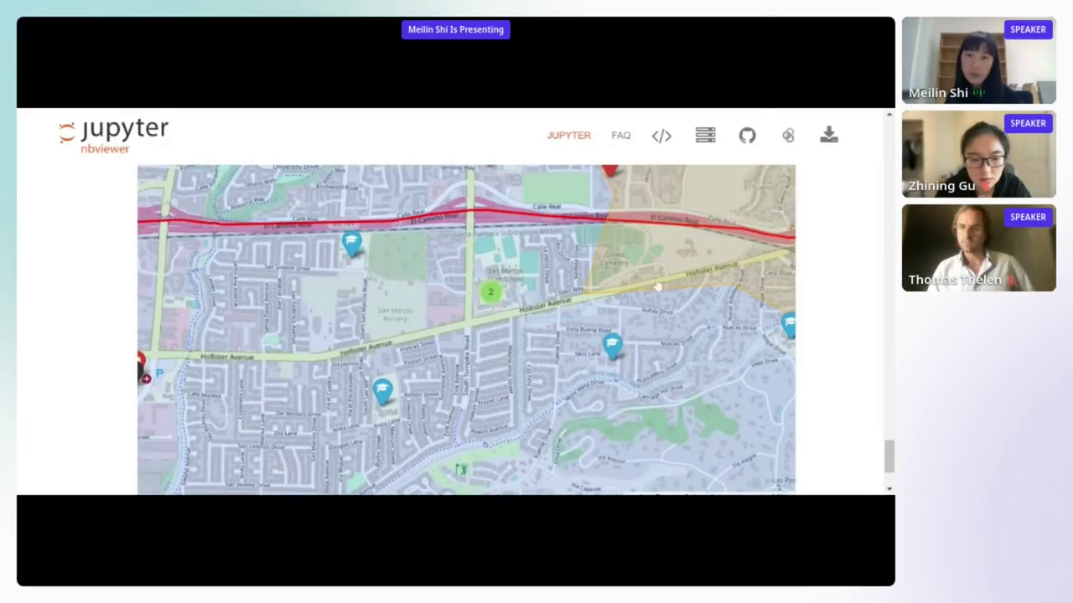
left_click_drag(620, 350, 546, 347)
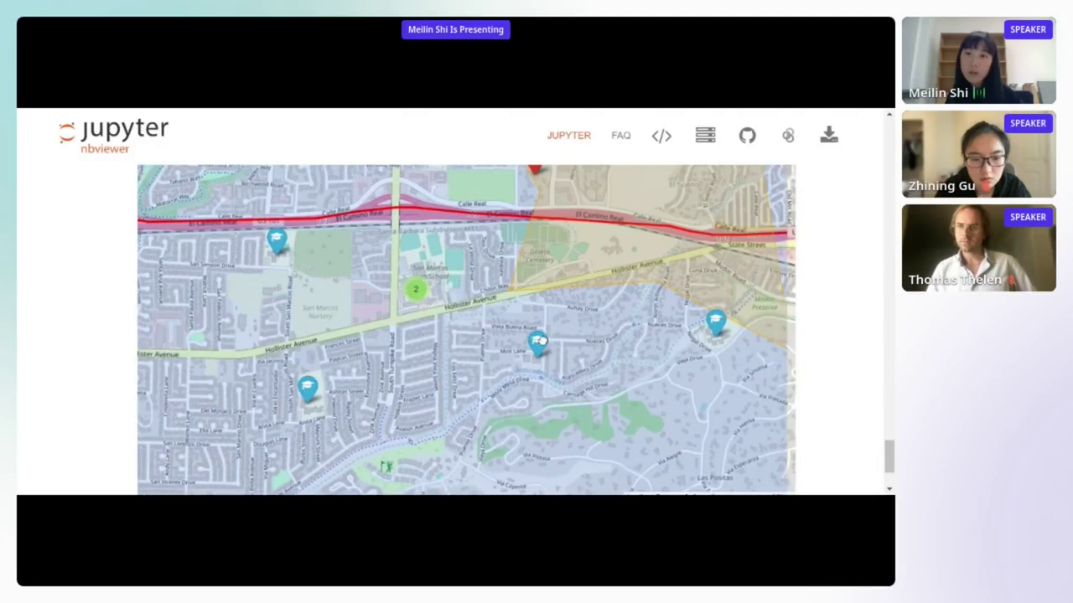
left_click(419, 293)
Step: Pan left and zoom back out to the Goleta–Santa Barbara coastline
left_click_drag(698, 356, 472, 328)
scroll(639, 306, "down", 2)
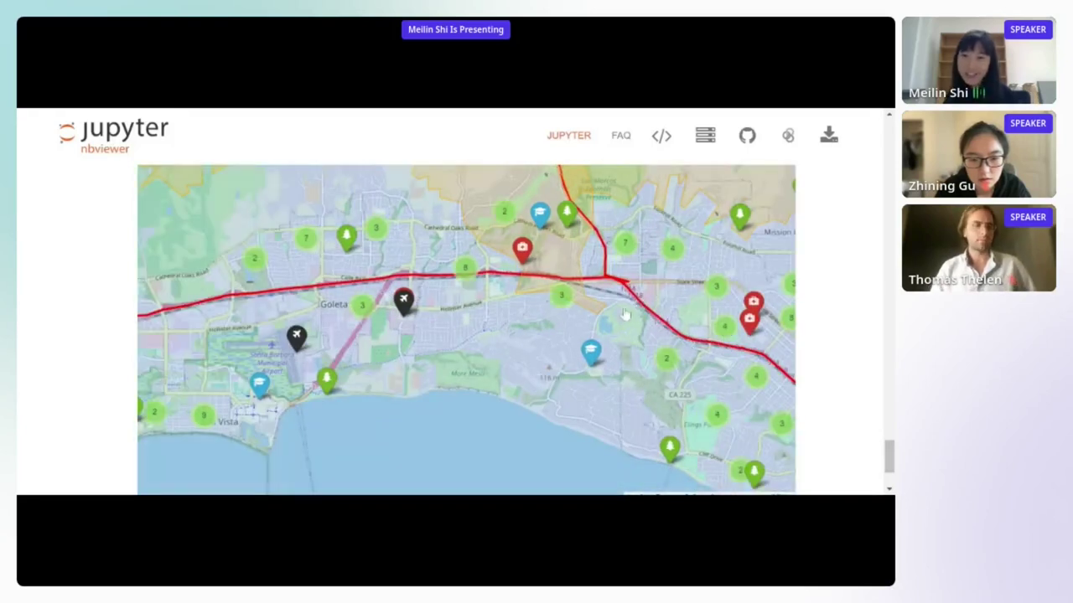
scroll(613, 320, "up", 2)
left_click_drag(614, 298, 488, 300)
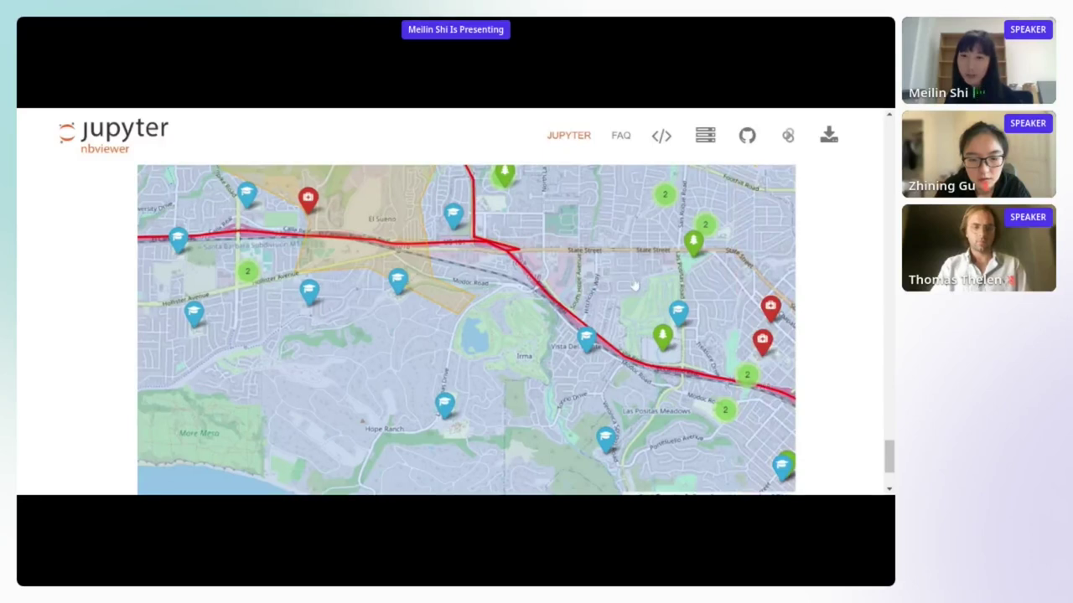
scroll(635, 286, "down", 2)
scroll(649, 274, "down", 2)
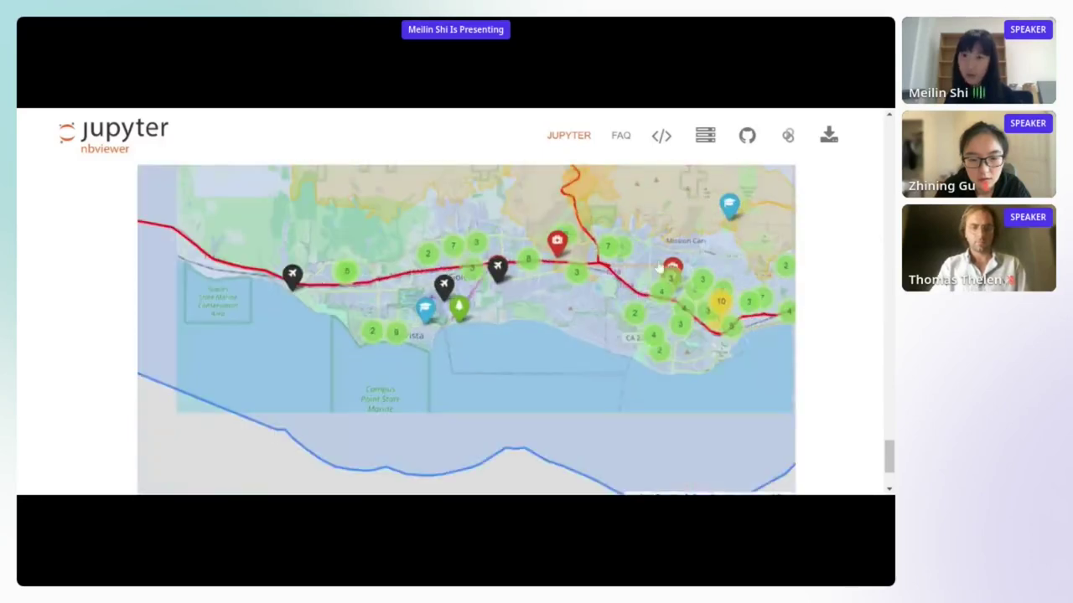
Step: Zoom out to all of Santa Barbara County, centre on Vandenberg, and reach the empty final cell
key("Right")
key("Right")
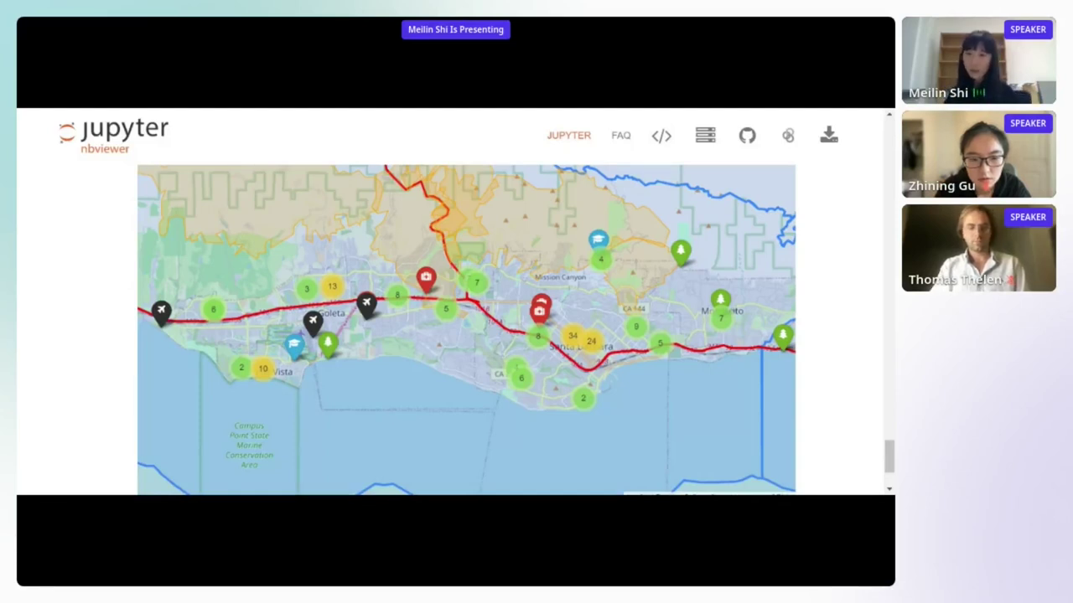
scroll(725, 283, "down", 3)
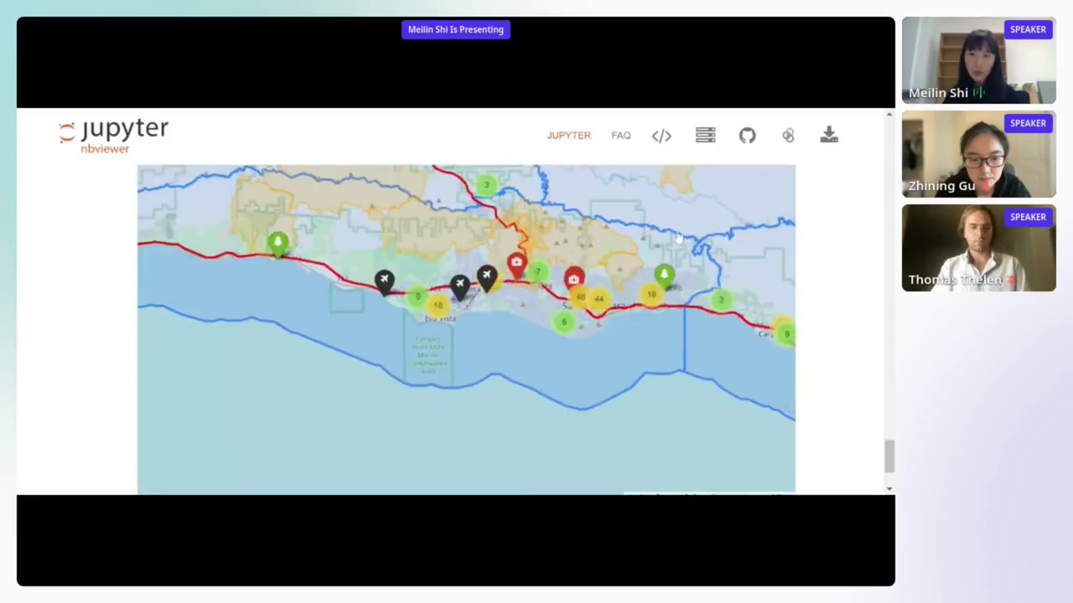
scroll(707, 272, "down", 1)
left_click_drag(764, 212, 701, 283)
scroll(764, 288, "down", 1)
scroll(888, 234, "down", 2)
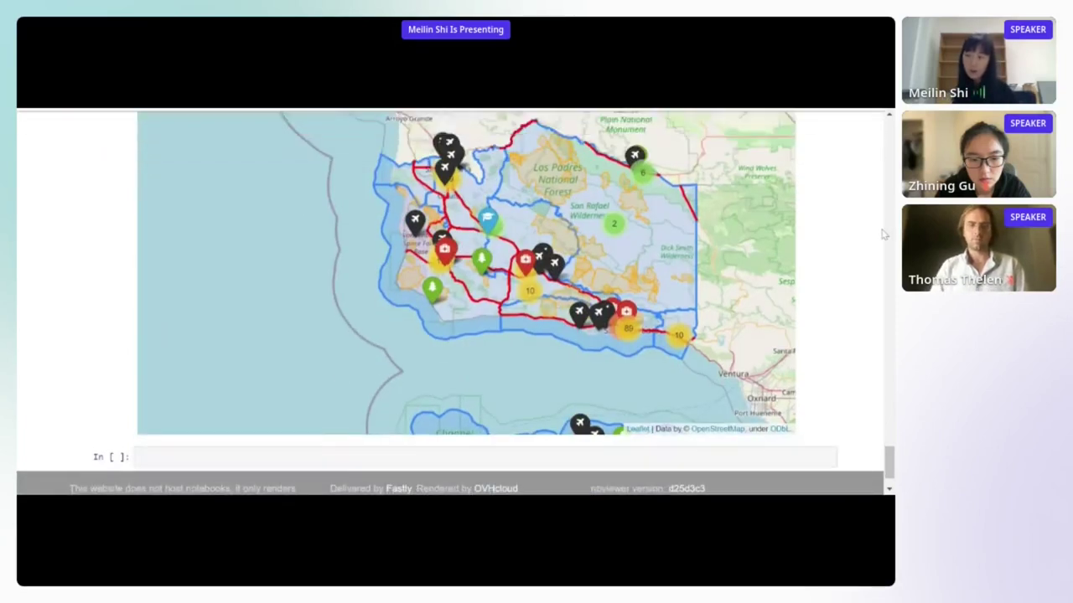